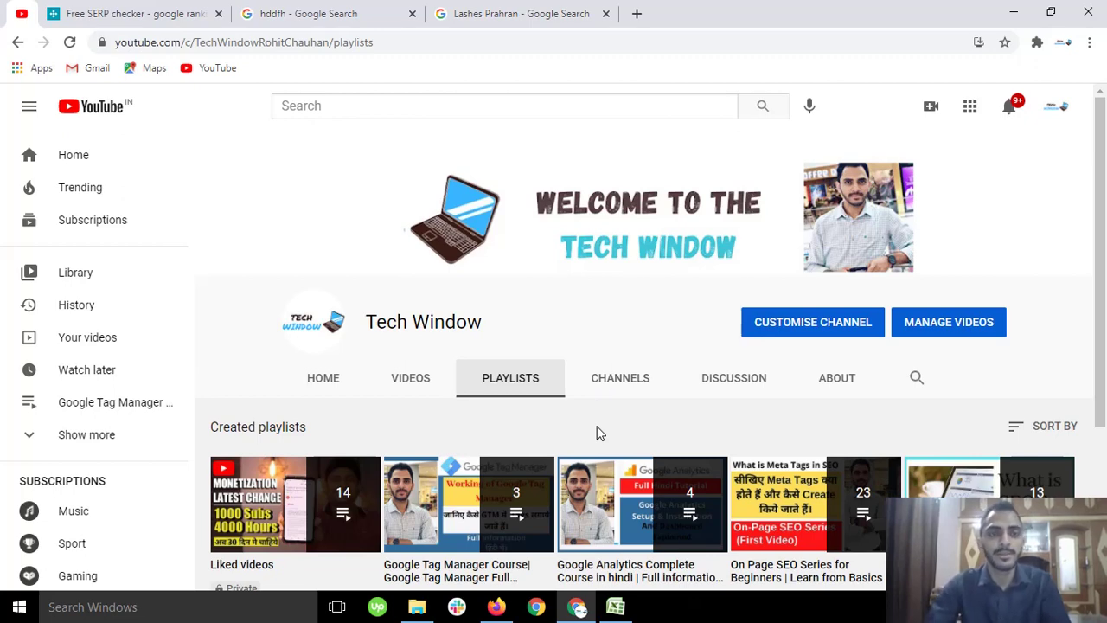
Switch to the Lashes Prahran results and replace that Google query with a search for "buy shoe"
{"action": "left_click", "coordinate": [458, 12]}
{"action": "left_click_drag", "start_coordinate": [311, 109], "coordinate": [118, 132]}
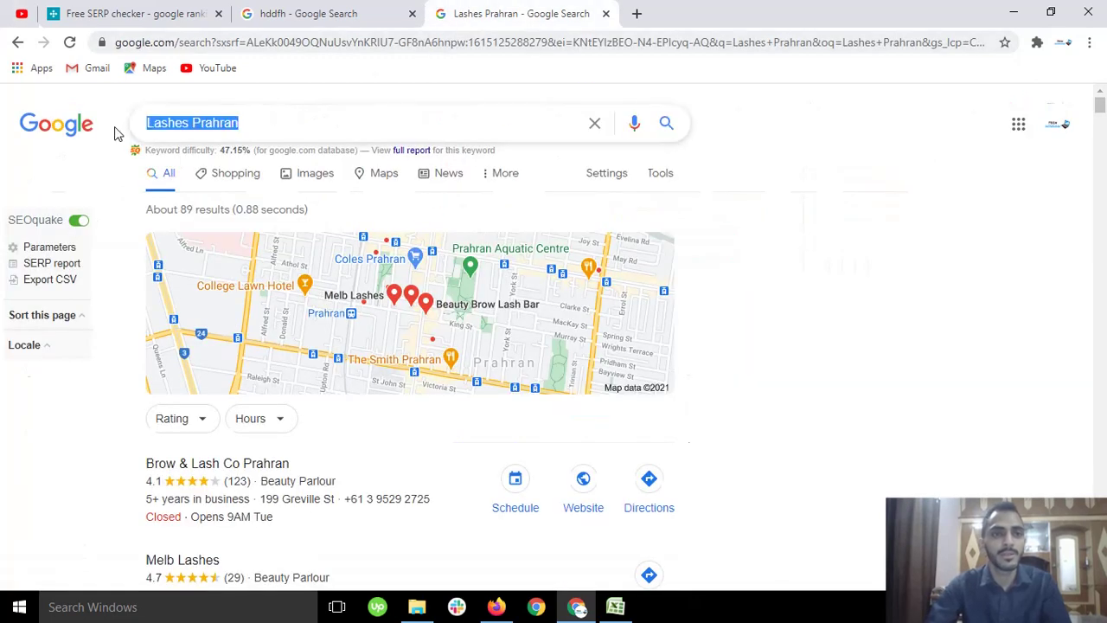
{"action": "type", "text": "by"}
{"action": "key", "text": "BackSpace"}
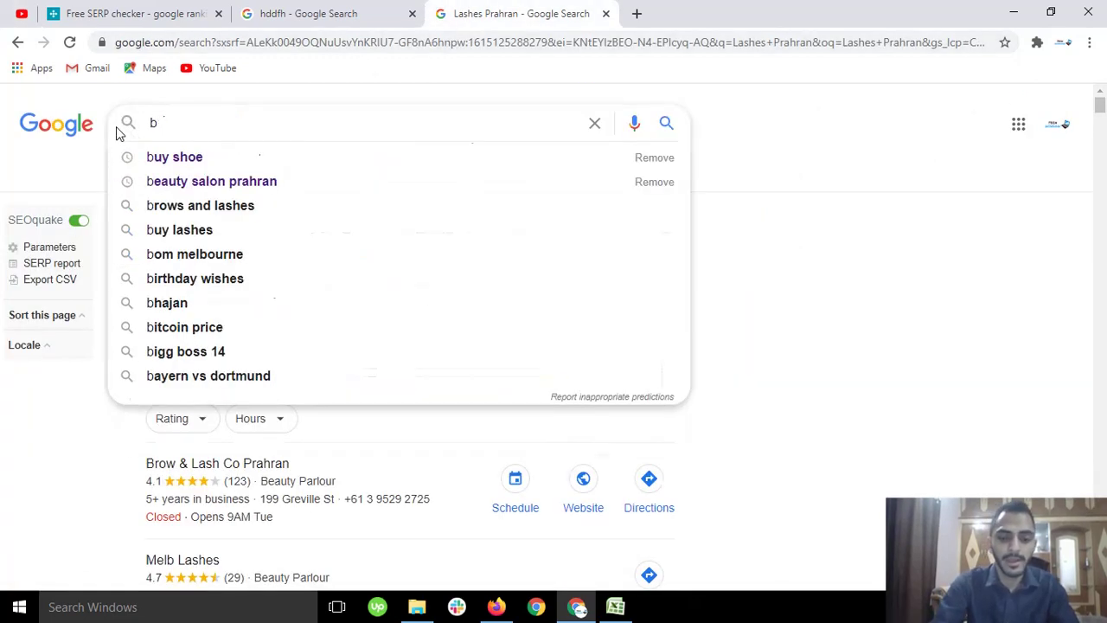
{"action": "type", "text": "uy show"}
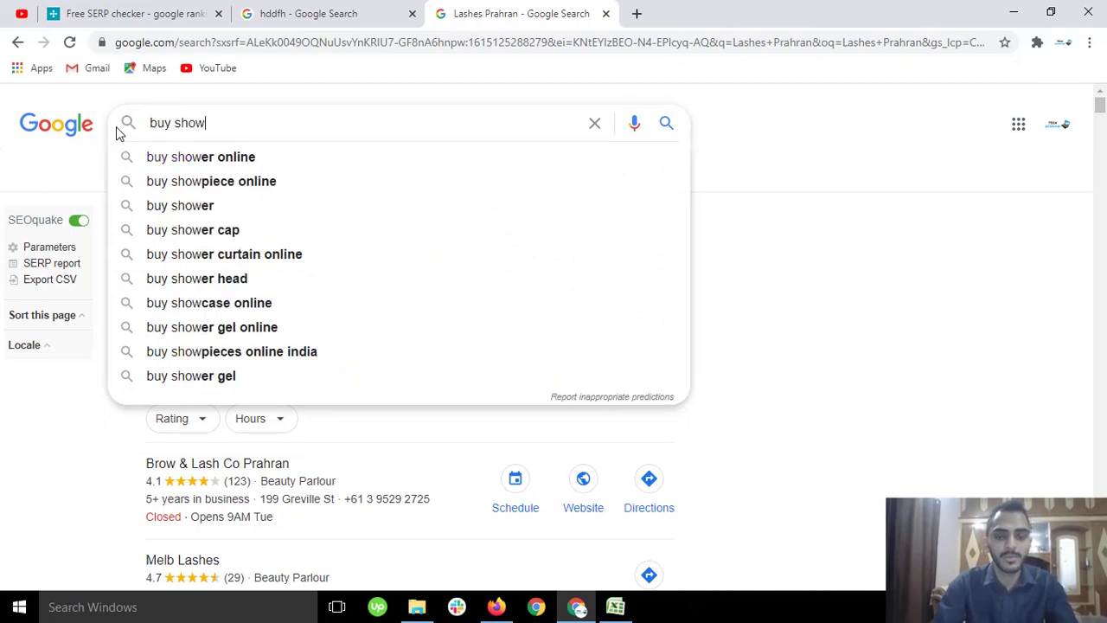
{"action": "key", "text": "BackSpace"}
{"action": "type", "text": "e"}
{"action": "key", "text": "Return"}
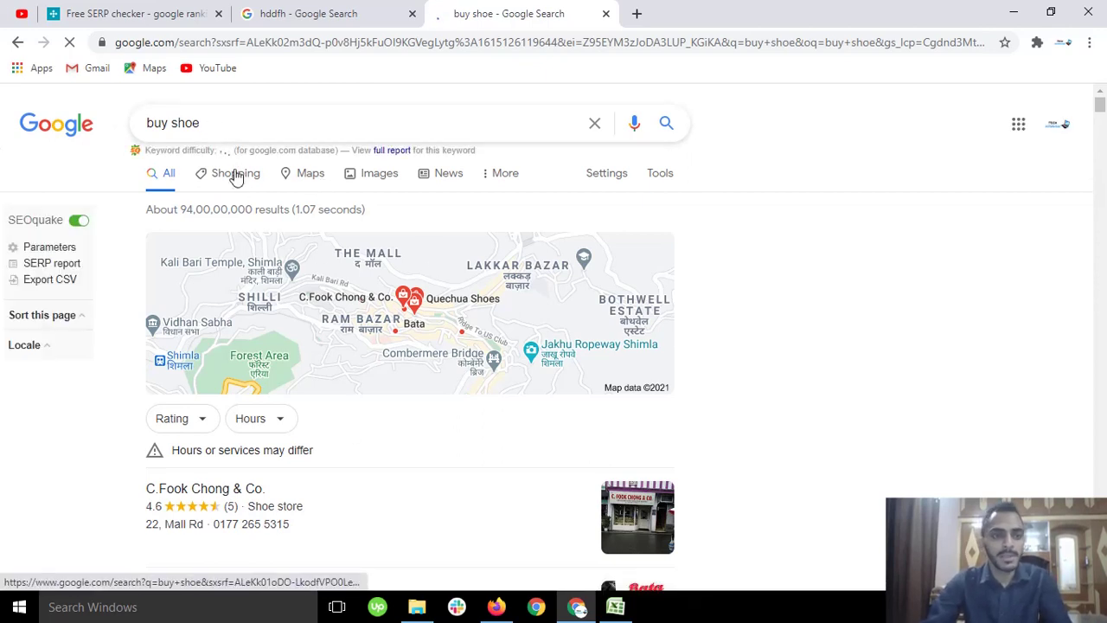
{"action": "mouse_move", "coordinate": [222, 123]}
{"action": "left_mouse_down"}
{"action": "mouse_move", "coordinate": [141, 128]}
{"action": "mouse_move", "coordinate": [210, 123]}
{"action": "left_mouse_up"}
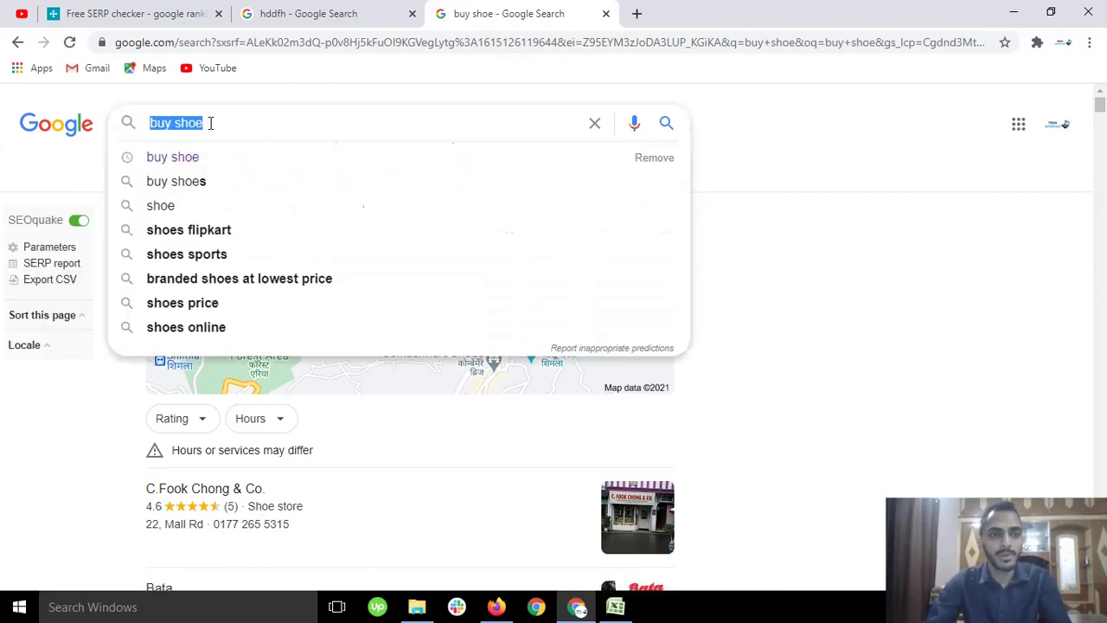
{"action": "left_click", "coordinate": [217, 123]}
{"action": "left_click", "coordinate": [838, 264]}
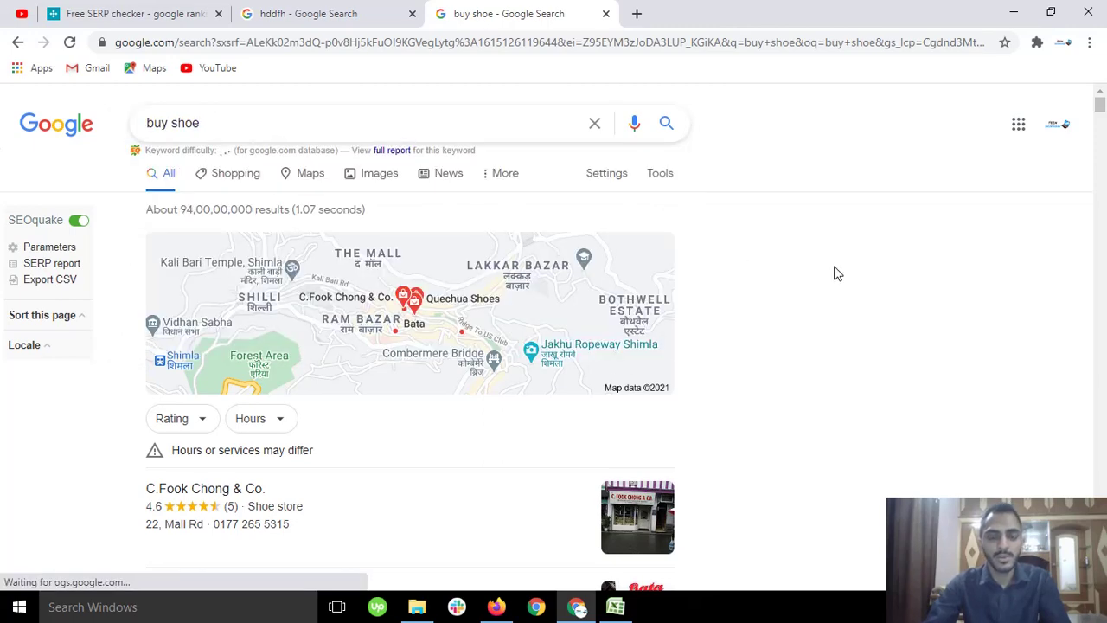
Examine the rank numbers and SEOquake metrics on the organic results, from Myntra down to Metro Shoes
{"action": "scroll", "coordinate": [838, 274], "scroll_direction": "down", "scroll_amount": 5}
{"action": "scroll", "coordinate": [838, 275], "scroll_direction": "up", "scroll_amount": 2}
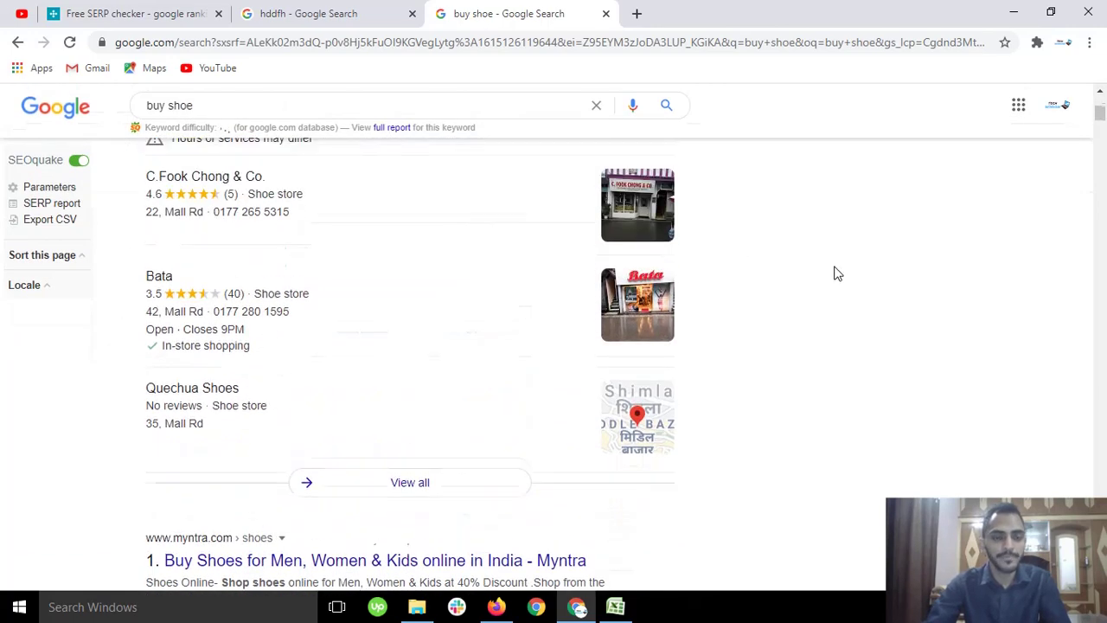
{"action": "scroll", "coordinate": [608, 279], "scroll_direction": "down", "scroll_amount": 5}
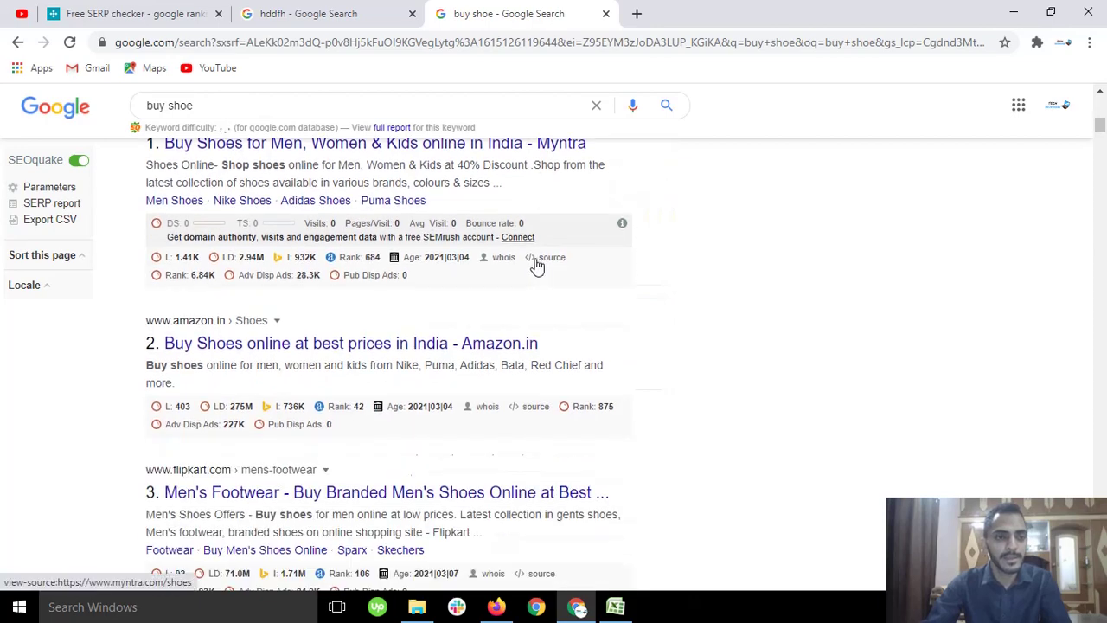
{"action": "scroll", "coordinate": [303, 255], "scroll_direction": "up", "scroll_amount": 1}
{"action": "scroll", "coordinate": [221, 268], "scroll_direction": "down", "scroll_amount": 3}
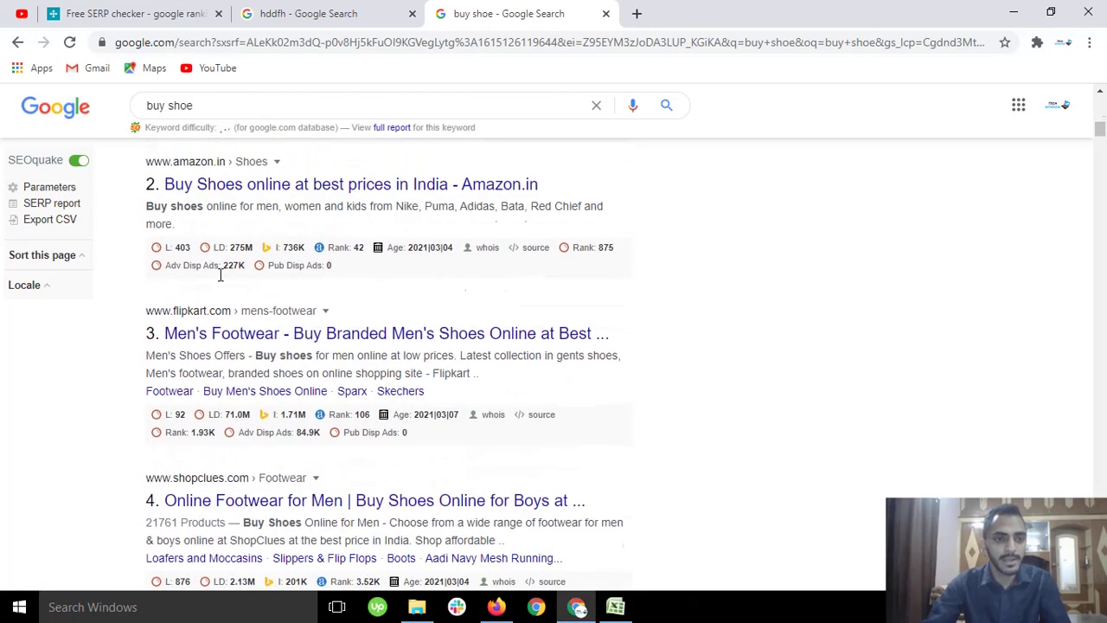
{"action": "scroll", "coordinate": [198, 348], "scroll_direction": "down", "scroll_amount": 2}
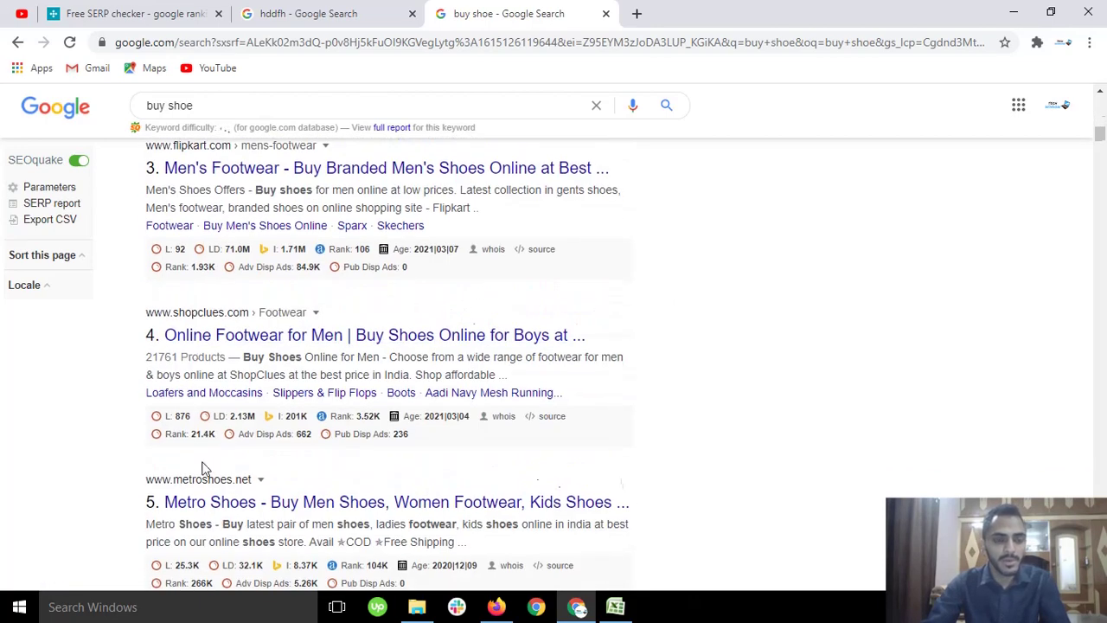
{"action": "scroll", "coordinate": [173, 380], "scroll_direction": "down", "scroll_amount": 1}
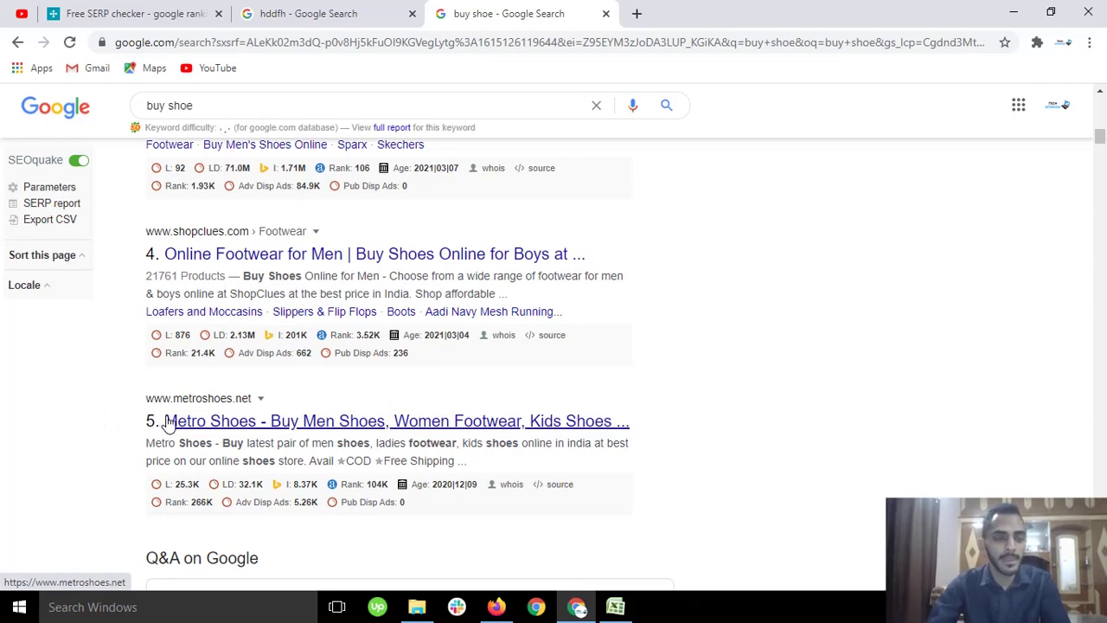
{"action": "scroll", "coordinate": [169, 422], "scroll_direction": "up", "scroll_amount": 2}
{"action": "scroll", "coordinate": [168, 422], "scroll_direction": "up", "scroll_amount": 5}
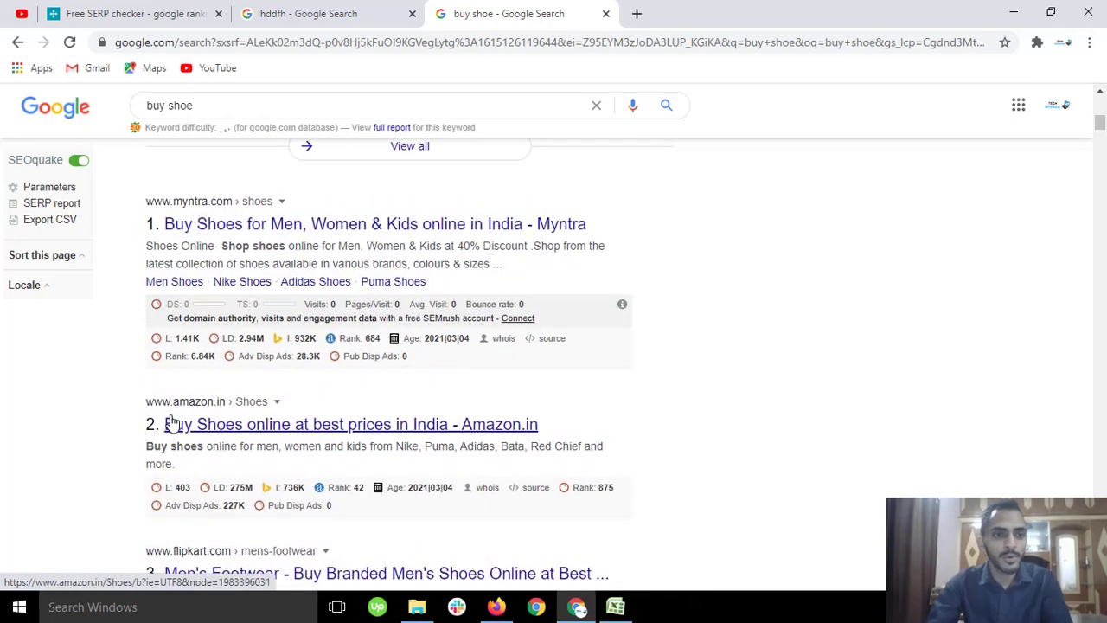
{"action": "scroll", "coordinate": [147, 260], "scroll_direction": "down", "scroll_amount": 1}
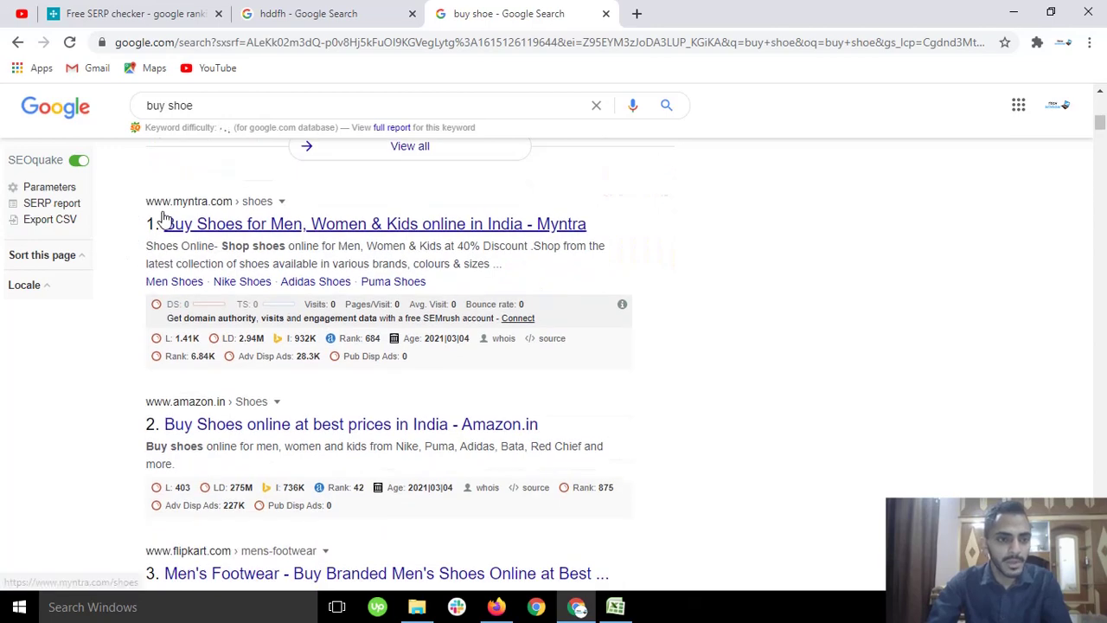
{"action": "scroll", "coordinate": [159, 439], "scroll_direction": "down", "scroll_amount": 3}
{"action": "scroll", "coordinate": [159, 507], "scroll_direction": "down", "scroll_amount": 2}
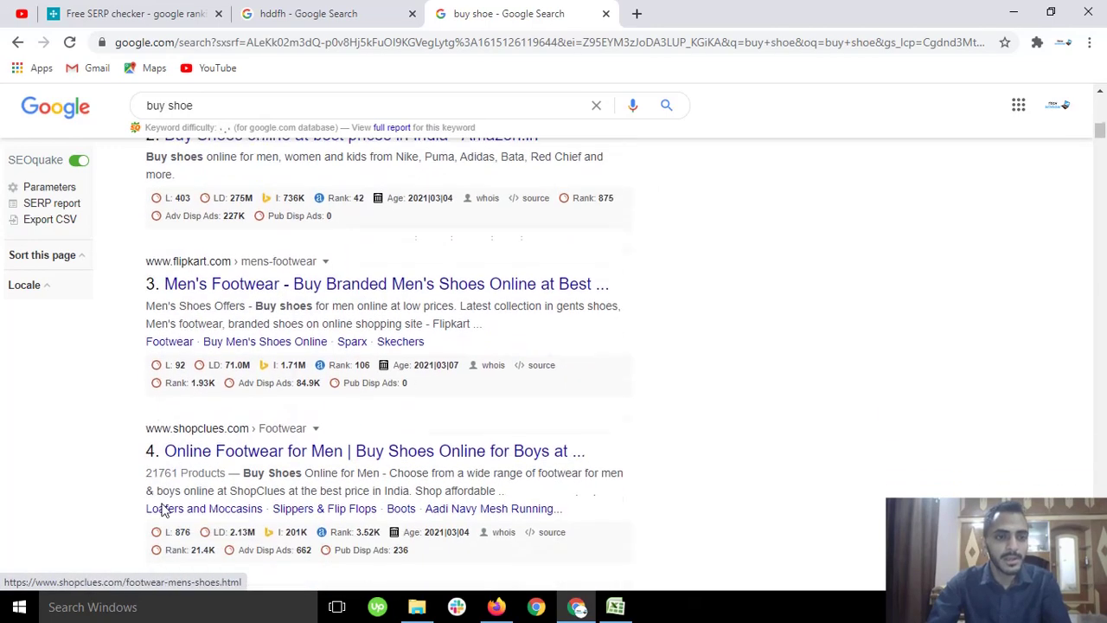
{"action": "scroll", "coordinate": [284, 398], "scroll_direction": "up", "scroll_amount": 2}
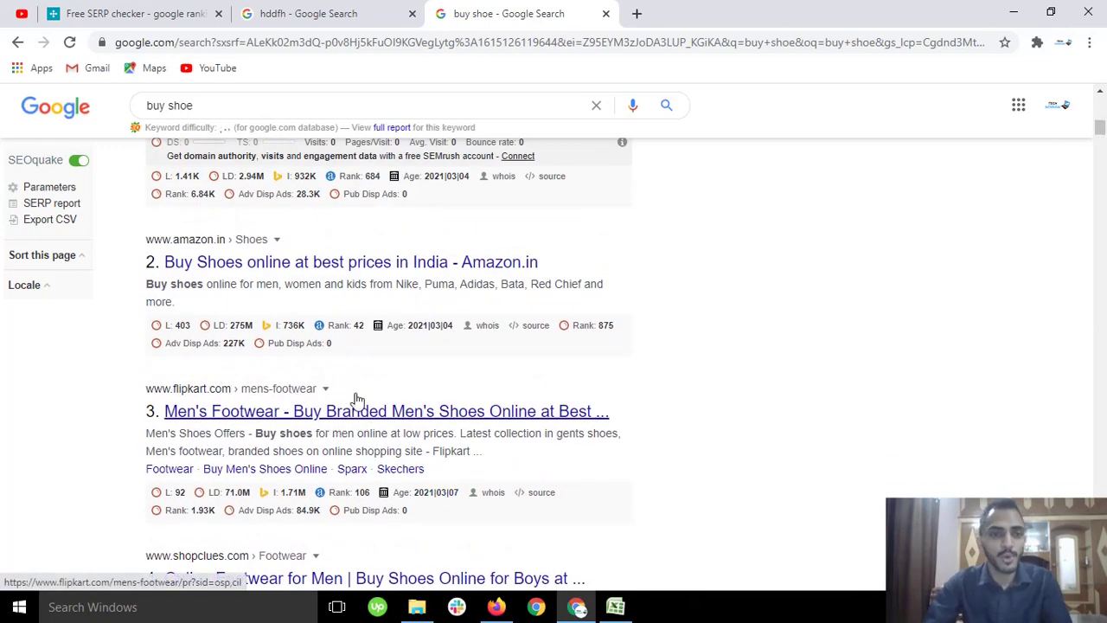
{"action": "scroll", "coordinate": [355, 395], "scroll_direction": "up", "scroll_amount": 4}
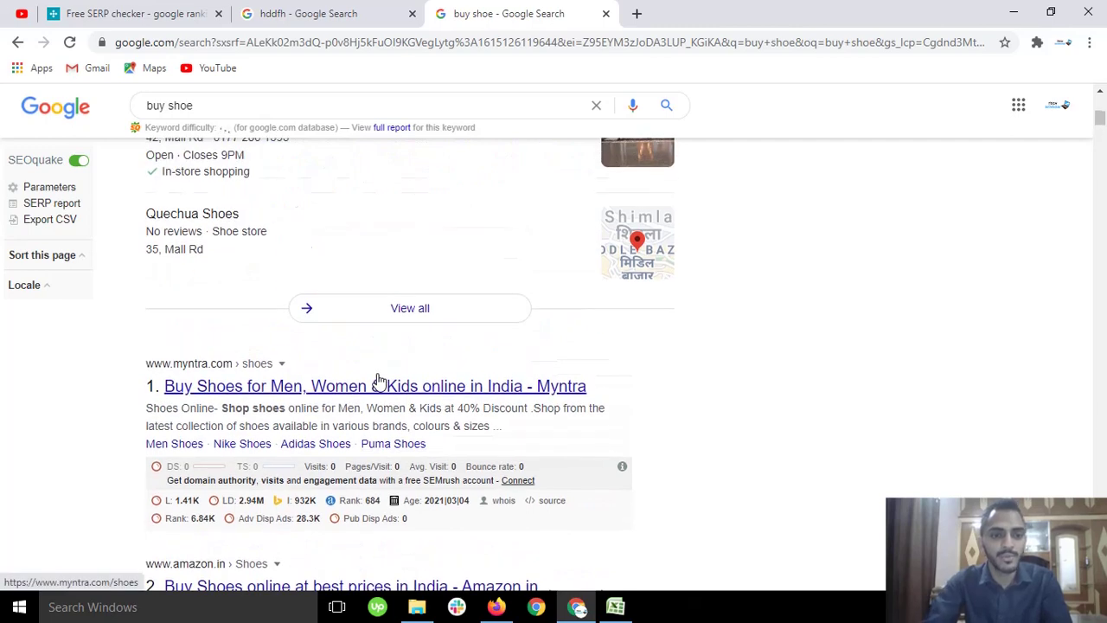
{"action": "scroll", "coordinate": [381, 378], "scroll_direction": "up", "scroll_amount": 3}
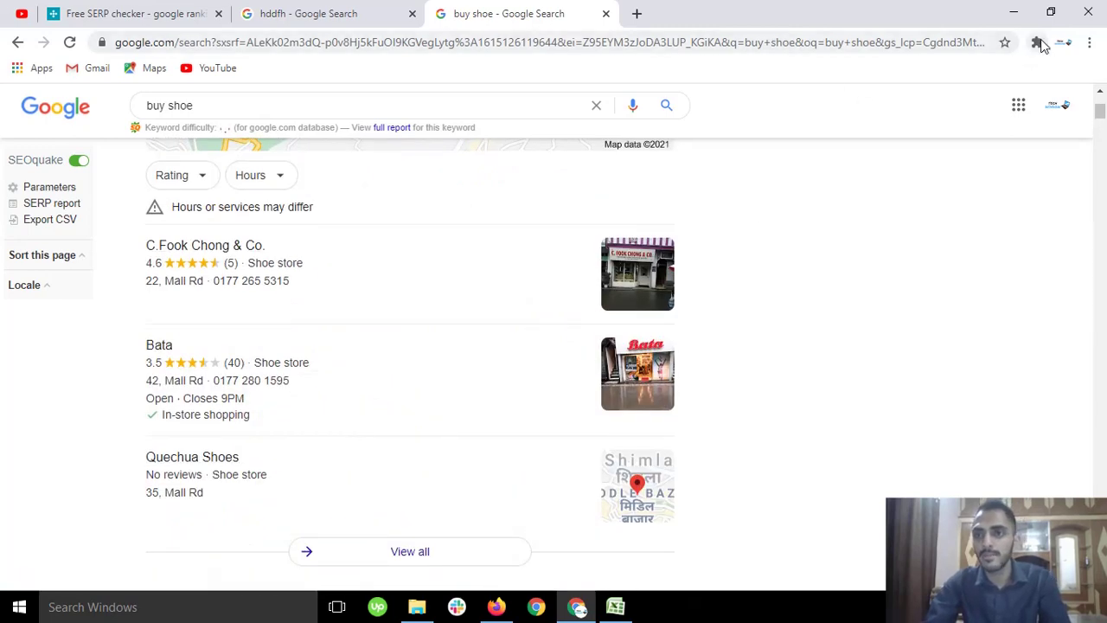
Remove the SEOquake extension from Chrome, then close its uninstall survey page and return to the "buy shoe" results
{"action": "left_click", "coordinate": [1038, 42]}
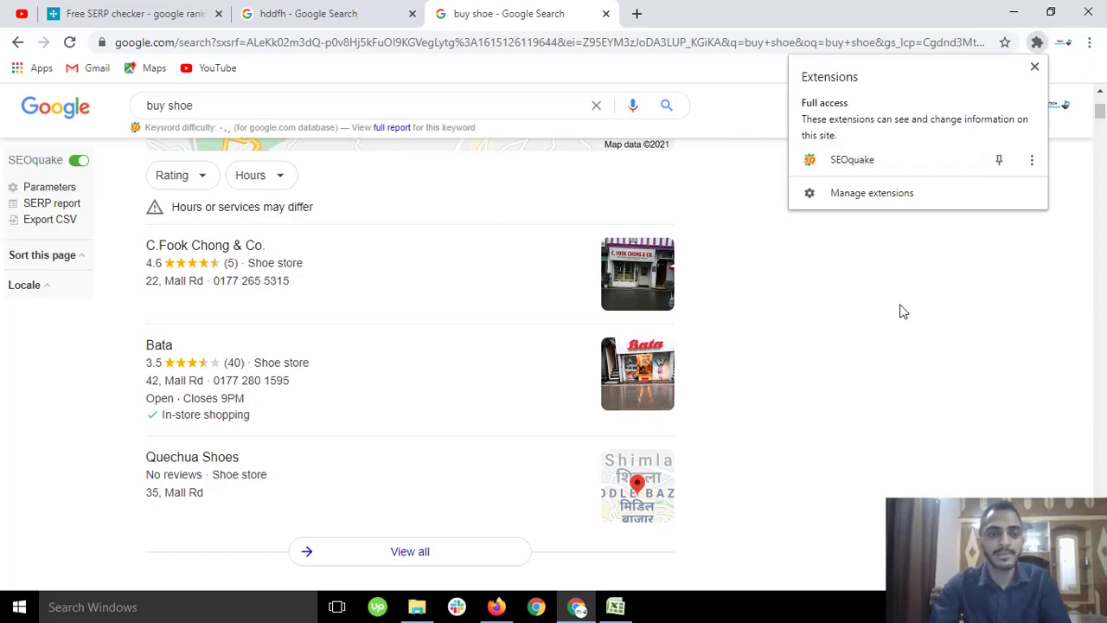
{"action": "scroll", "coordinate": [900, 310], "scroll_direction": "down", "scroll_amount": 8}
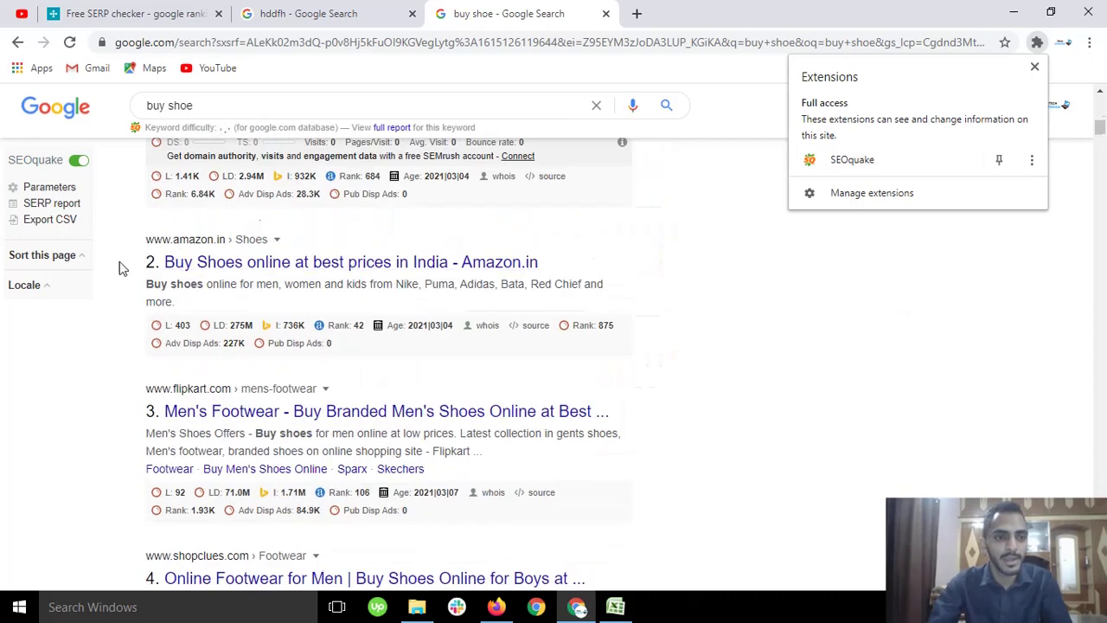
{"action": "left_click", "coordinate": [1031, 161]}
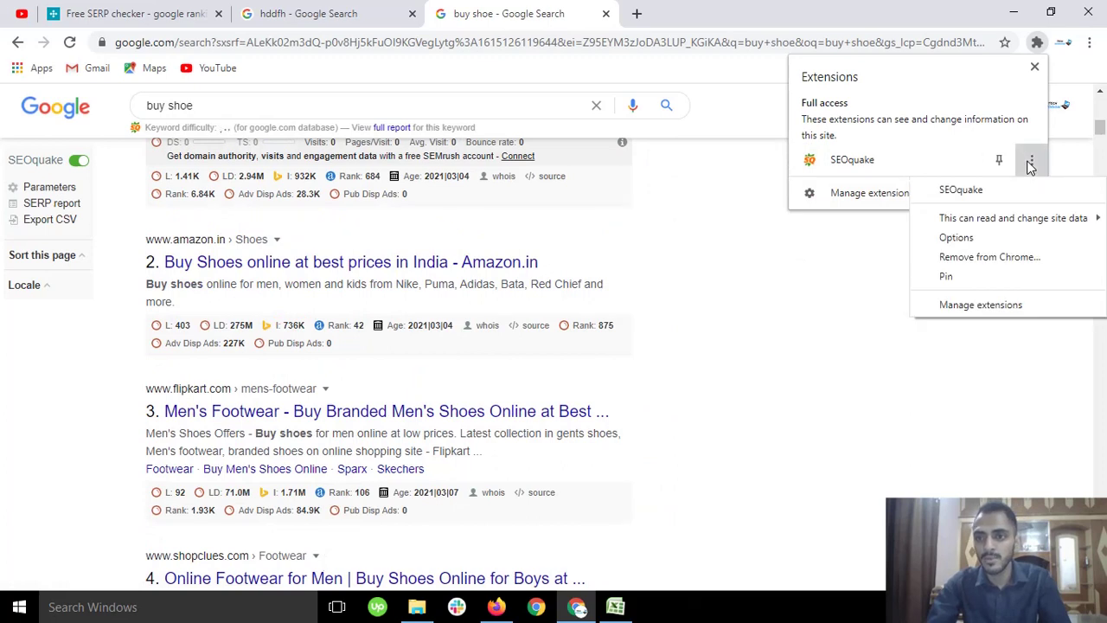
{"action": "left_click", "coordinate": [974, 258]}
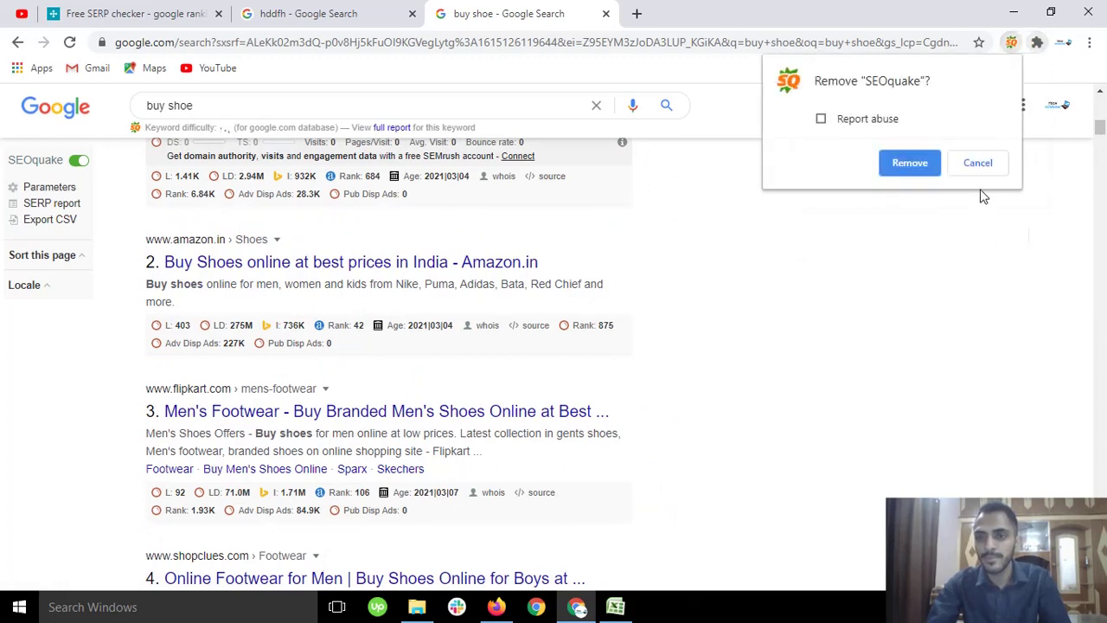
{"action": "left_click", "coordinate": [935, 172]}
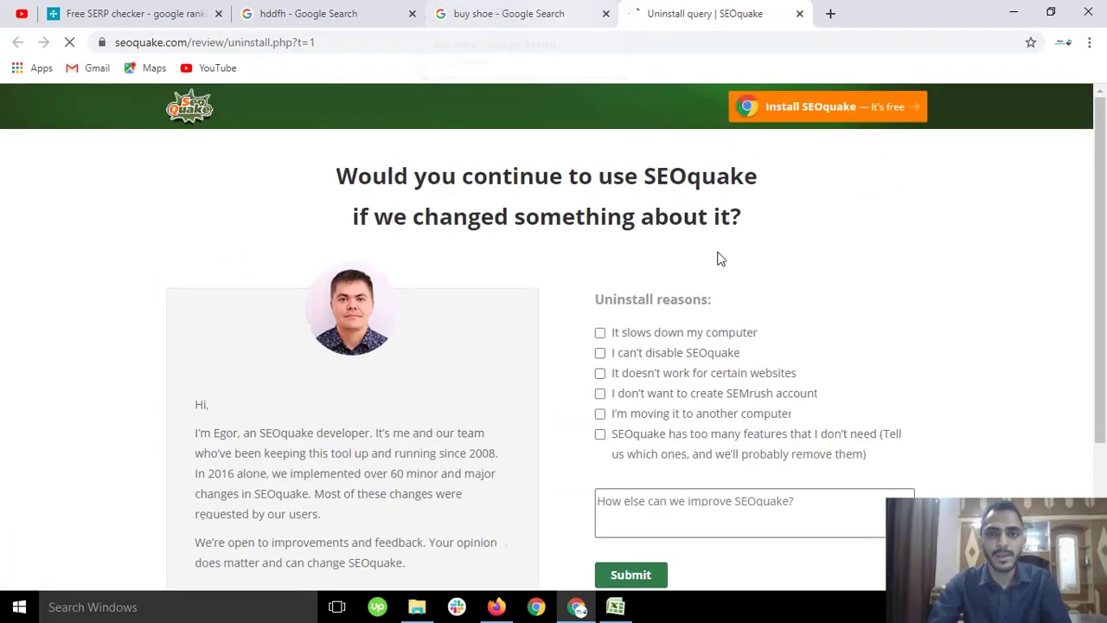
{"action": "left_click", "coordinate": [578, 11]}
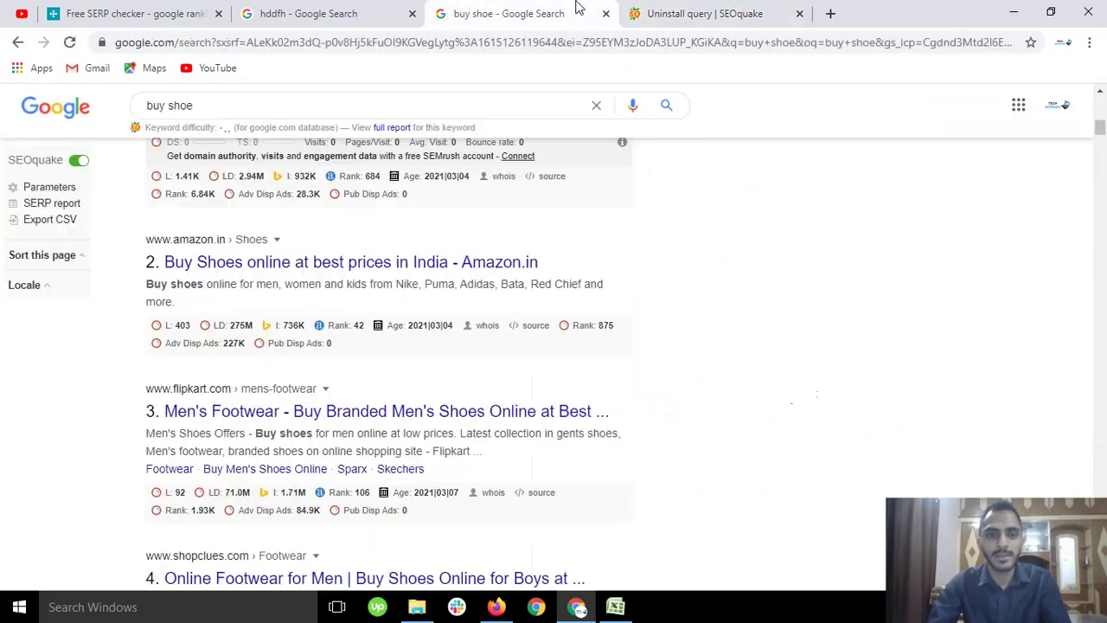
{"action": "left_click", "coordinate": [799, 13]}
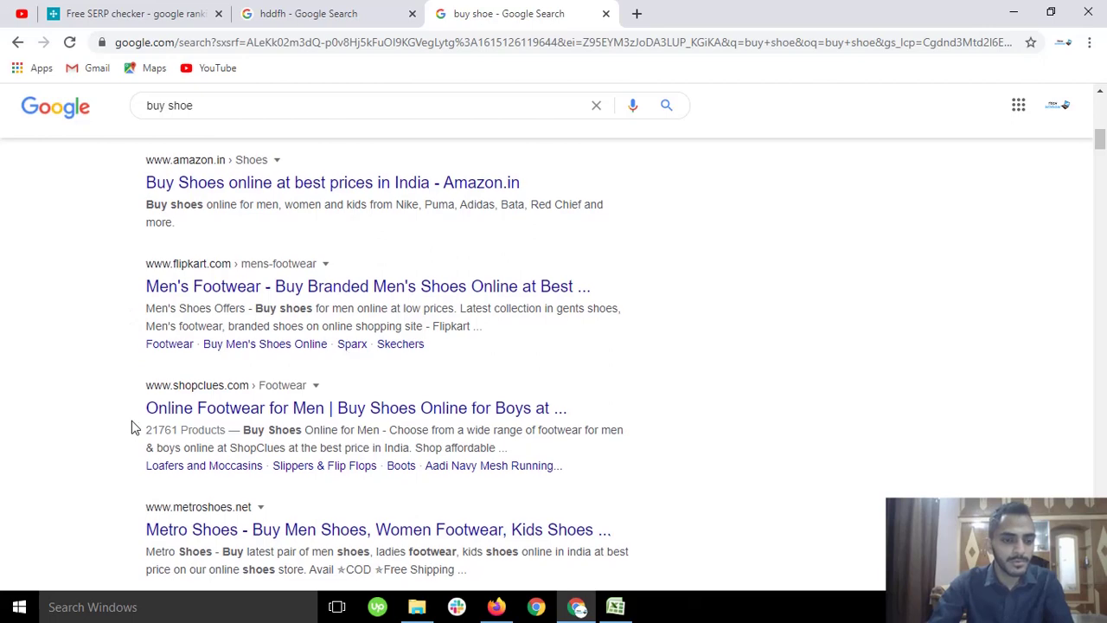
Review the same "buy shoe" listings without the SEOquake extension, checking whether each organic result carries a position number
{"action": "scroll", "coordinate": [131, 421], "scroll_direction": "down", "scroll_amount": 2}
{"action": "scroll", "coordinate": [132, 421], "scroll_direction": "up", "scroll_amount": 6}
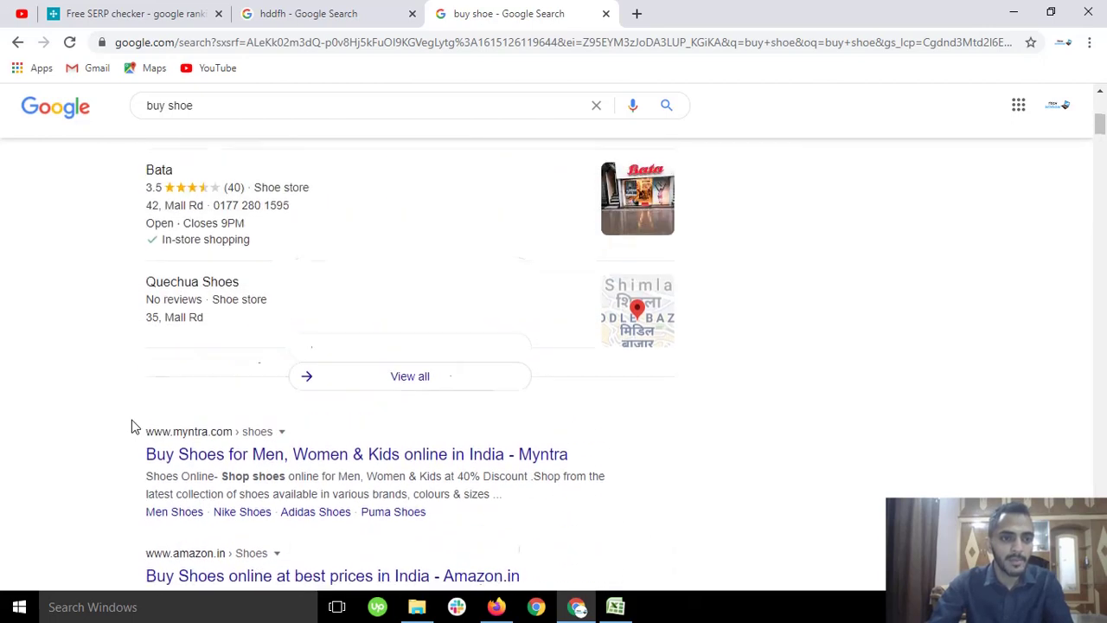
{"action": "scroll", "coordinate": [131, 417], "scroll_direction": "down", "scroll_amount": 6}
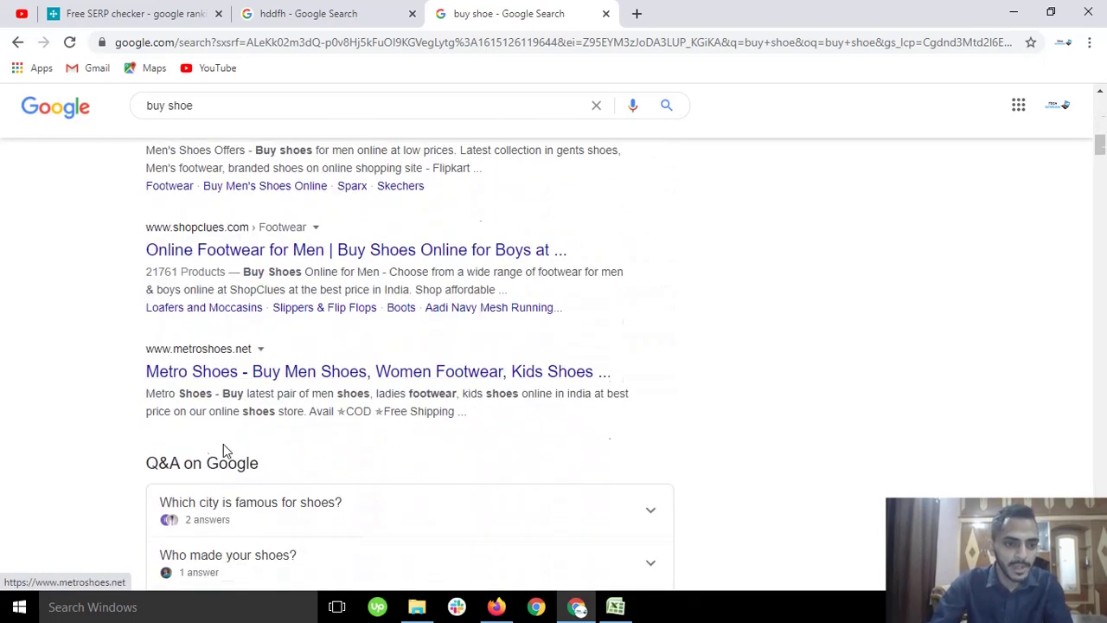
{"action": "scroll", "coordinate": [322, 372], "scroll_direction": "up", "scroll_amount": 1}
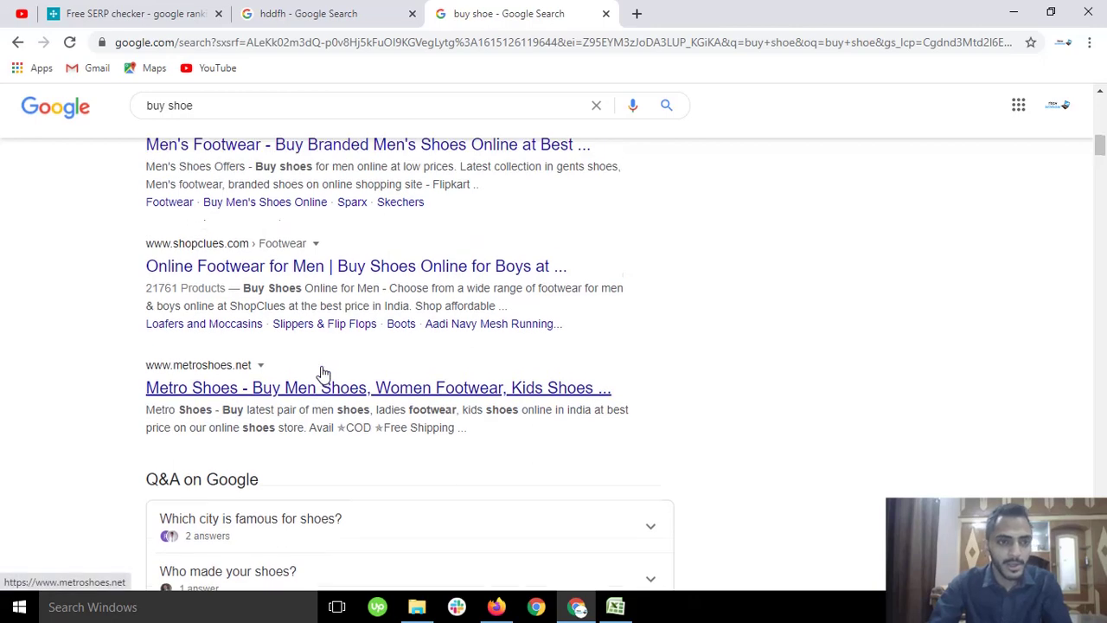
{"action": "scroll", "coordinate": [322, 372], "scroll_direction": "up", "scroll_amount": 6}
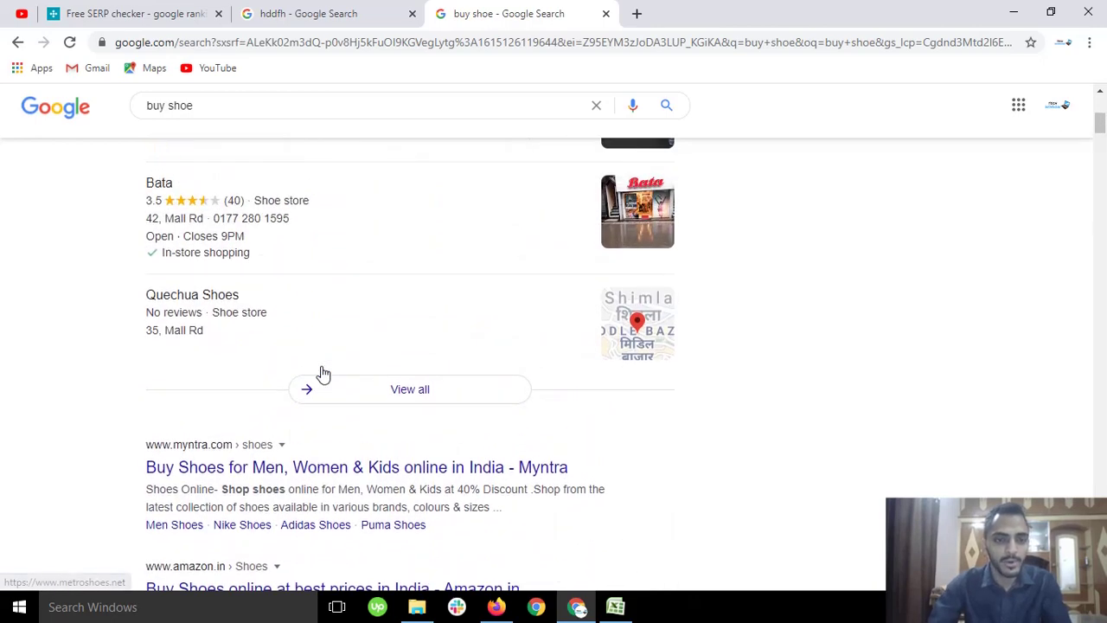
{"action": "scroll", "coordinate": [322, 372], "scroll_direction": "down", "scroll_amount": 3}
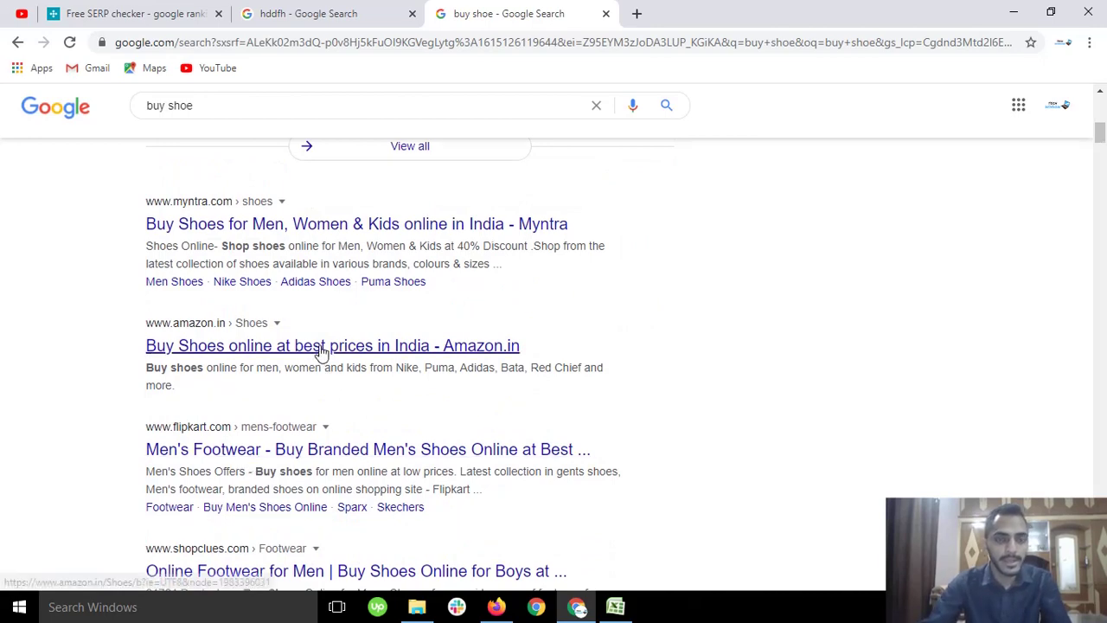
{"action": "scroll", "coordinate": [494, 346], "scroll_direction": "down", "scroll_amount": 1}
{"action": "scroll", "coordinate": [519, 341], "scroll_direction": "up", "scroll_amount": 2}
{"action": "scroll", "coordinate": [552, 317], "scroll_direction": "up", "scroll_amount": 2}
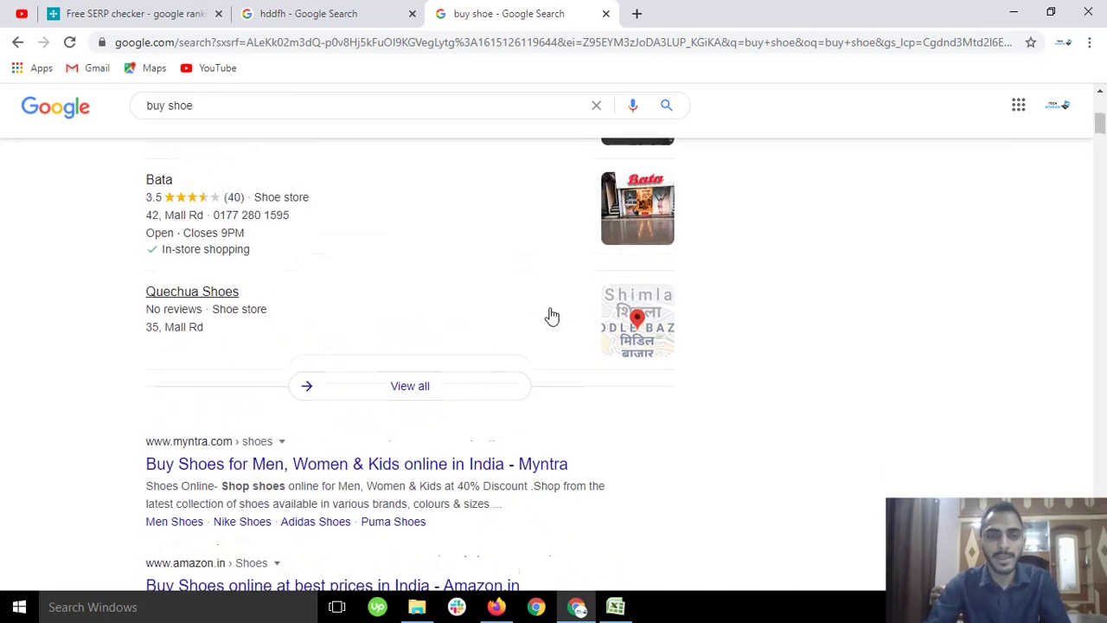
{"action": "scroll", "coordinate": [516, 329], "scroll_direction": "up", "scroll_amount": 2}
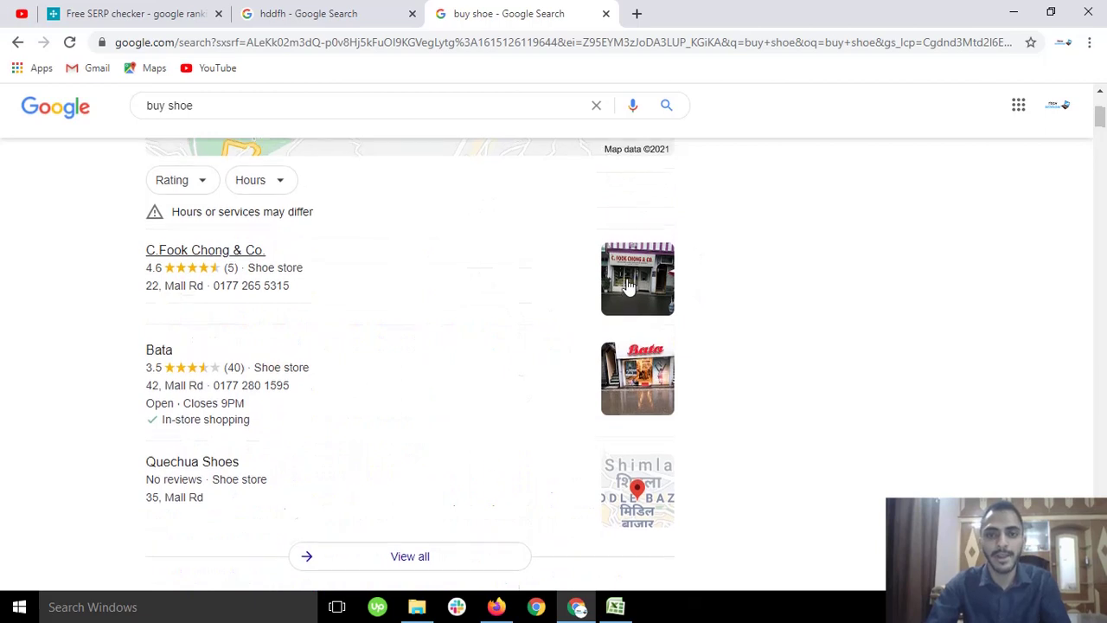
{"action": "scroll", "coordinate": [629, 287], "scroll_direction": "up", "scroll_amount": 3}
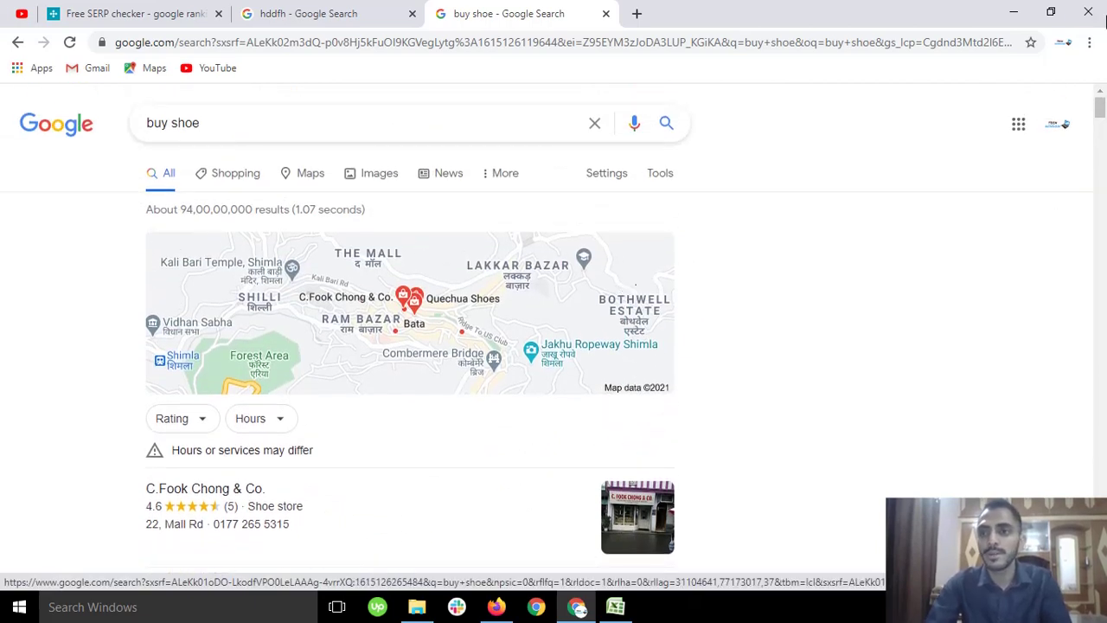
Go from Chrome's settings to its extensions page and open the Chrome Web Store from there
{"action": "left_click", "coordinate": [1090, 47]}
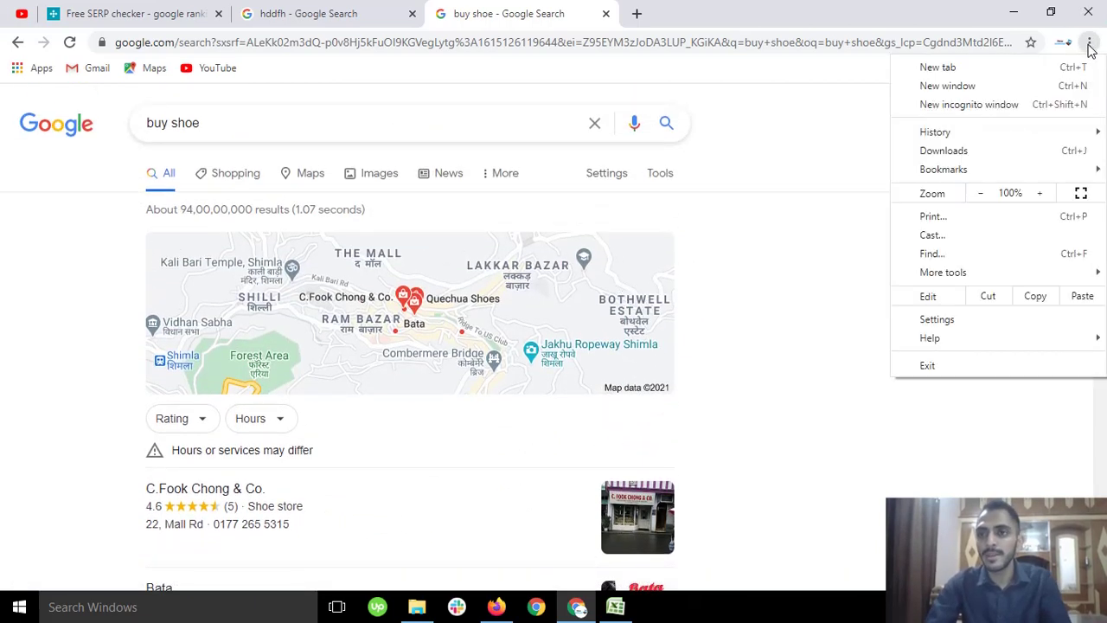
{"action": "left_click", "coordinate": [952, 319]}
{"action": "scroll", "coordinate": [67, 292], "scroll_direction": "down", "scroll_amount": 4}
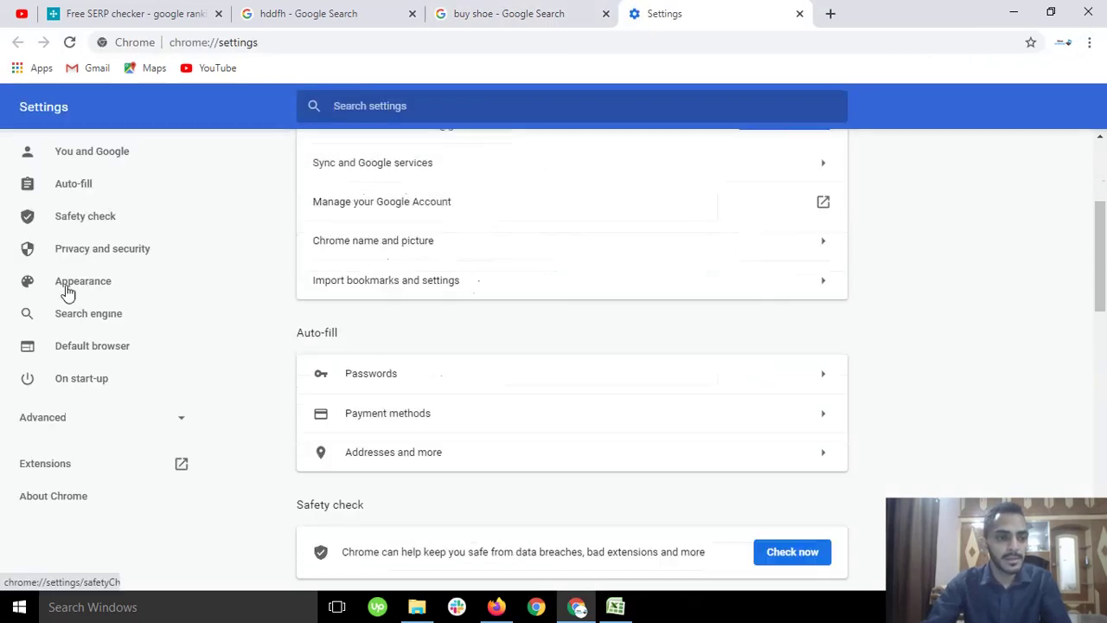
{"action": "scroll", "coordinate": [60, 438], "scroll_direction": "up", "scroll_amount": 3}
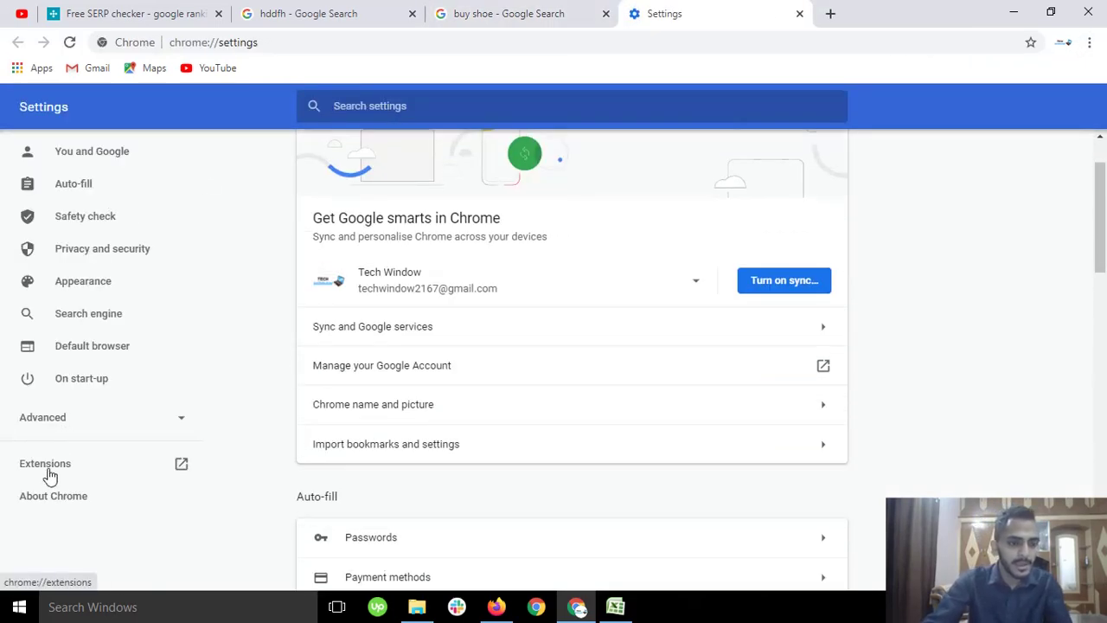
{"action": "left_click", "coordinate": [48, 467]}
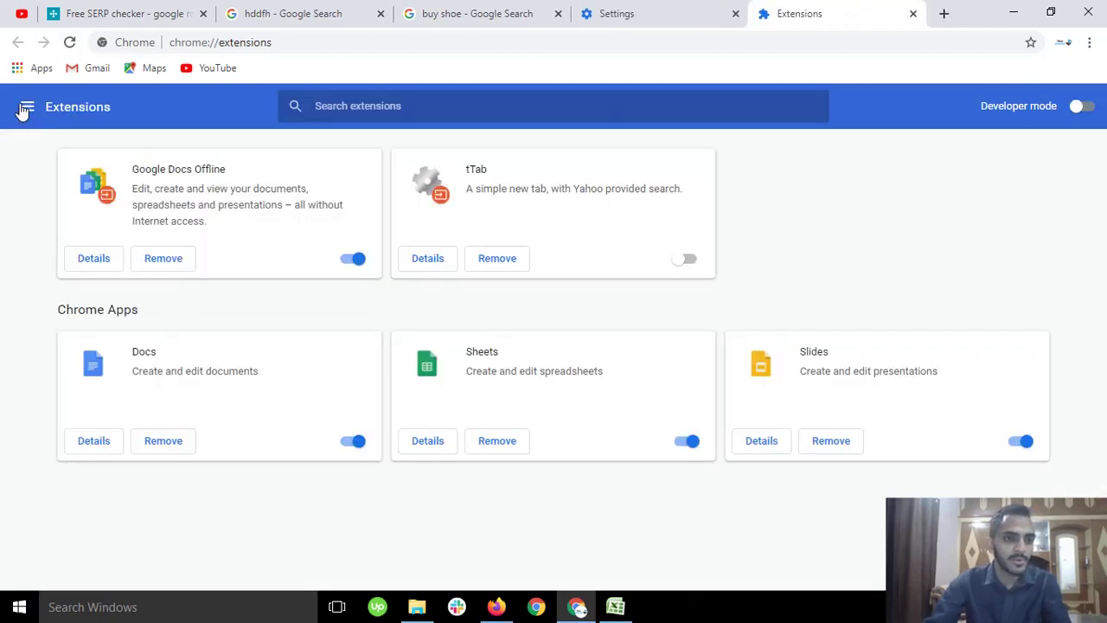
{"action": "left_click", "coordinate": [25, 109]}
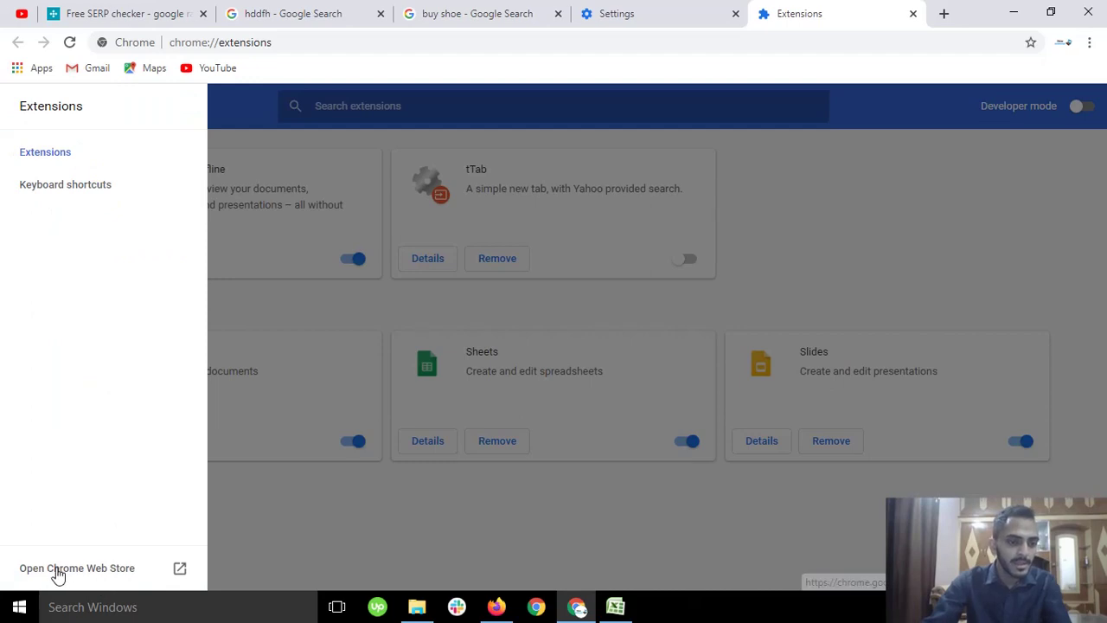
{"action": "left_click", "coordinate": [101, 575]}
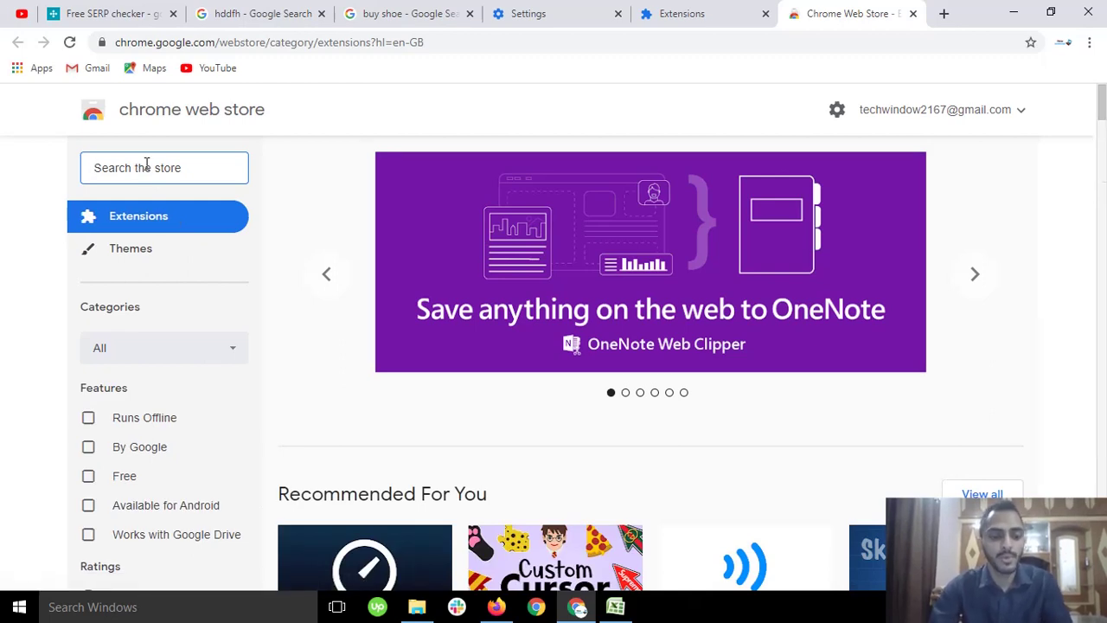
Search the Chrome Web Store for "seo quake" and open the SEOquake extension's page
{"action": "type", "text": "seo "}
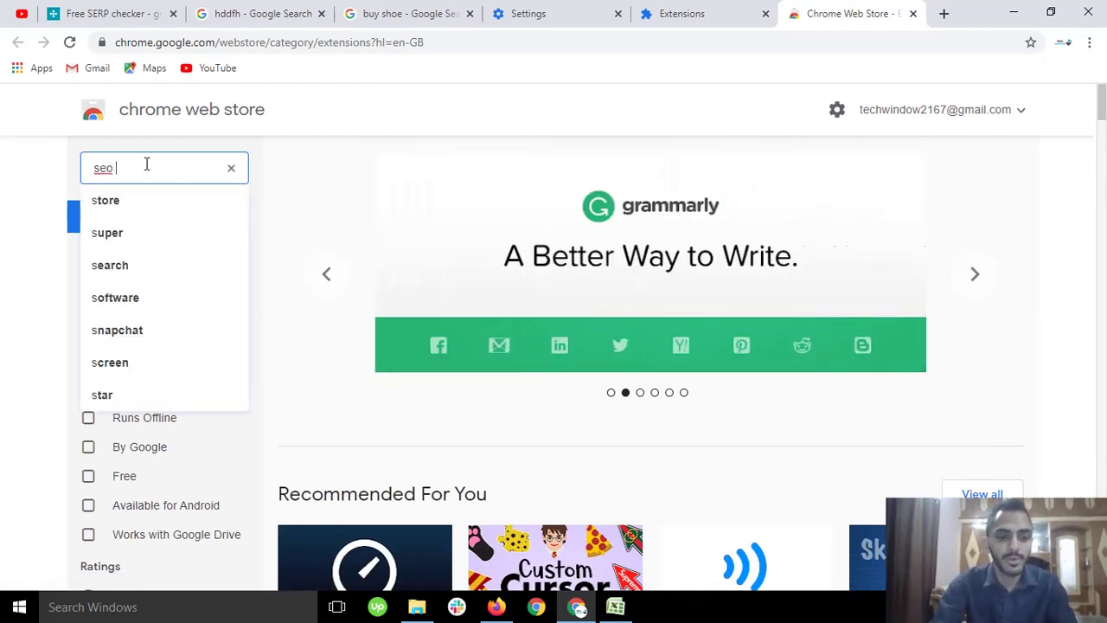
{"action": "type", "text": "quake"}
{"action": "key", "text": "Return"}
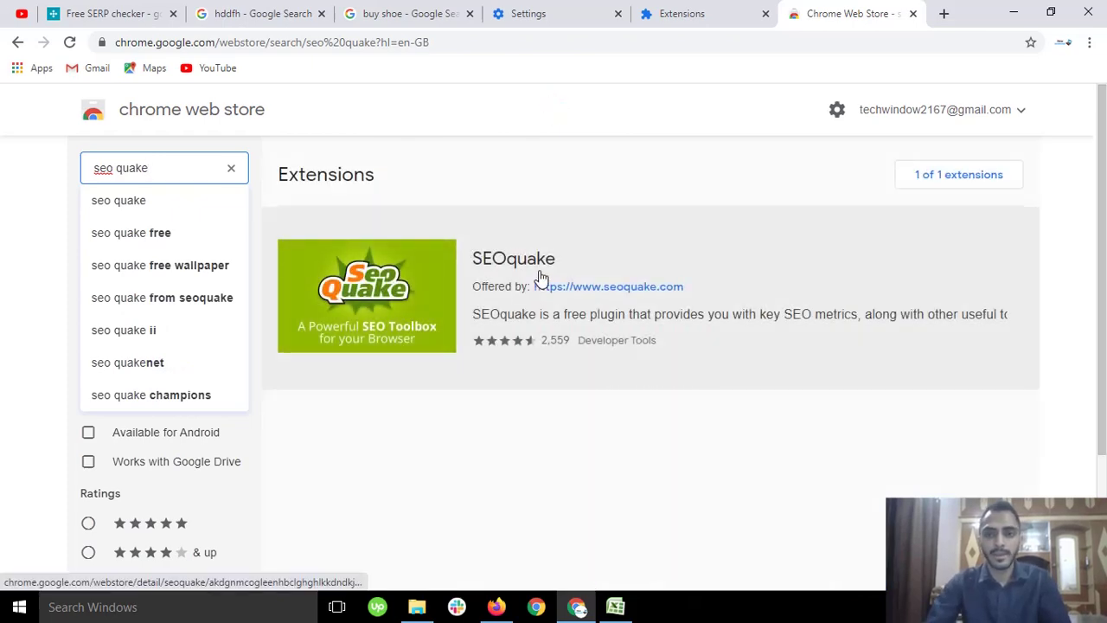
{"action": "left_click", "coordinate": [512, 261]}
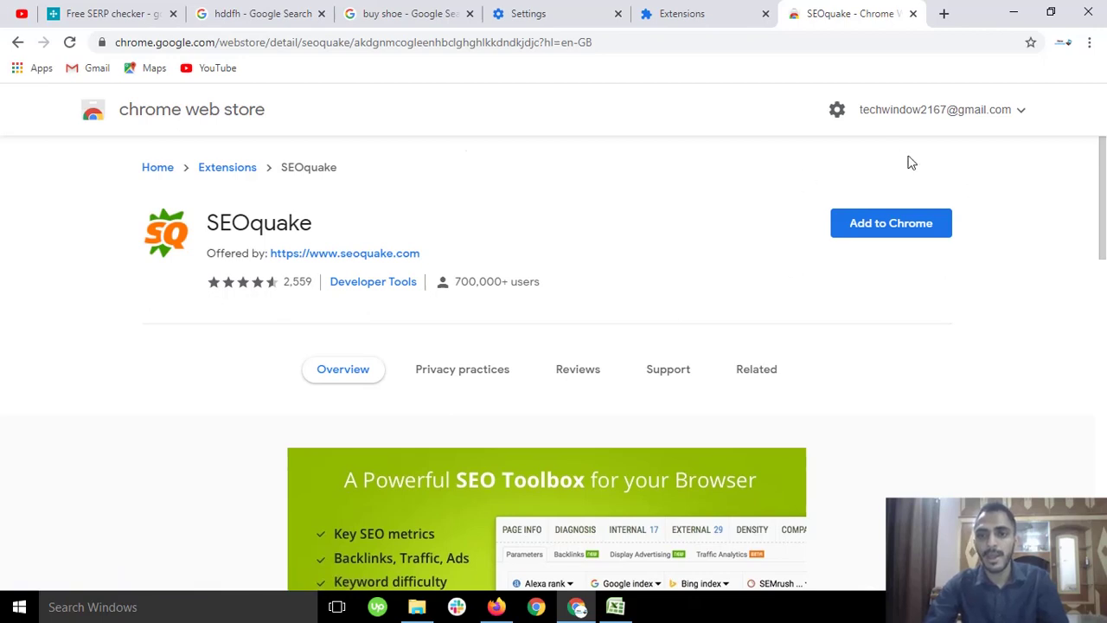
Add the SEOquake extension to Chrome and dismiss the installation notice without turning on sync
{"action": "left_click", "coordinate": [864, 233]}
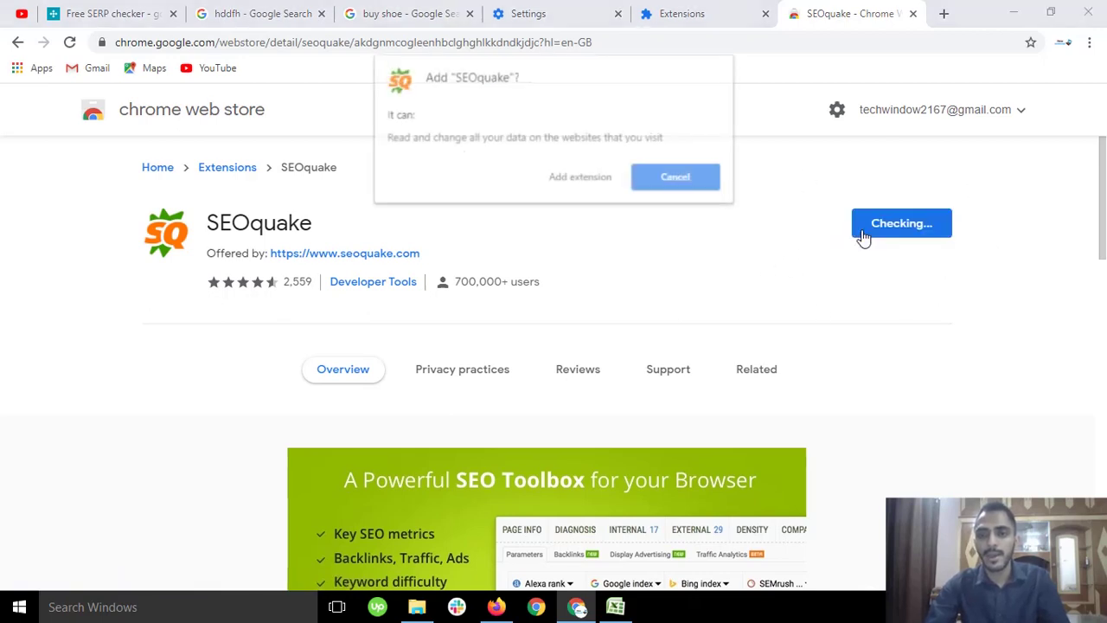
{"action": "left_click", "coordinate": [578, 186]}
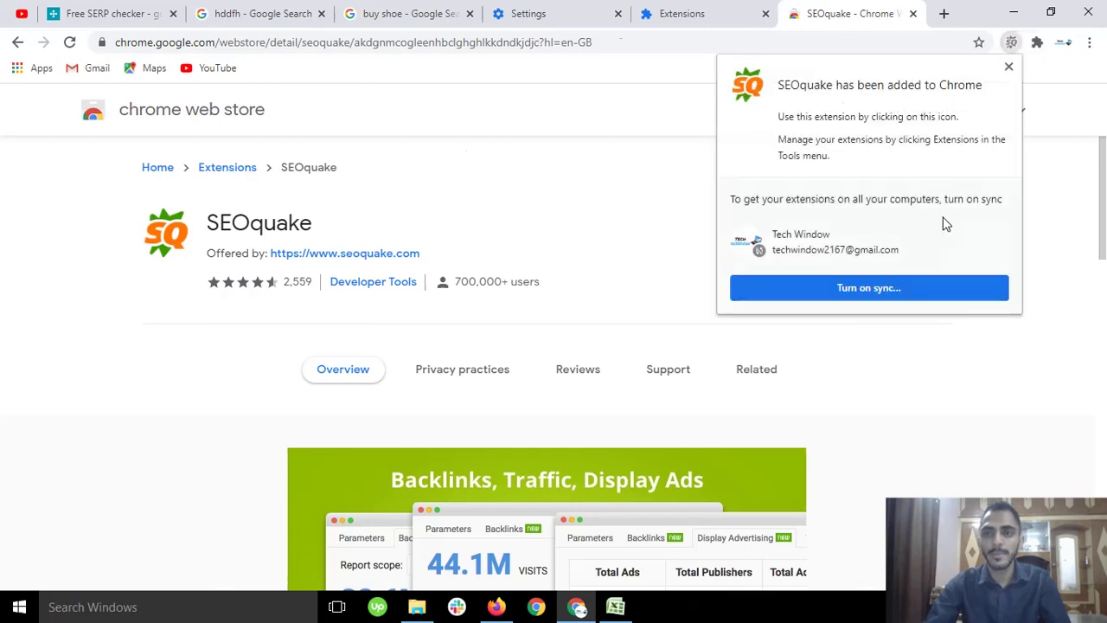
{"action": "left_click", "coordinate": [1008, 66]}
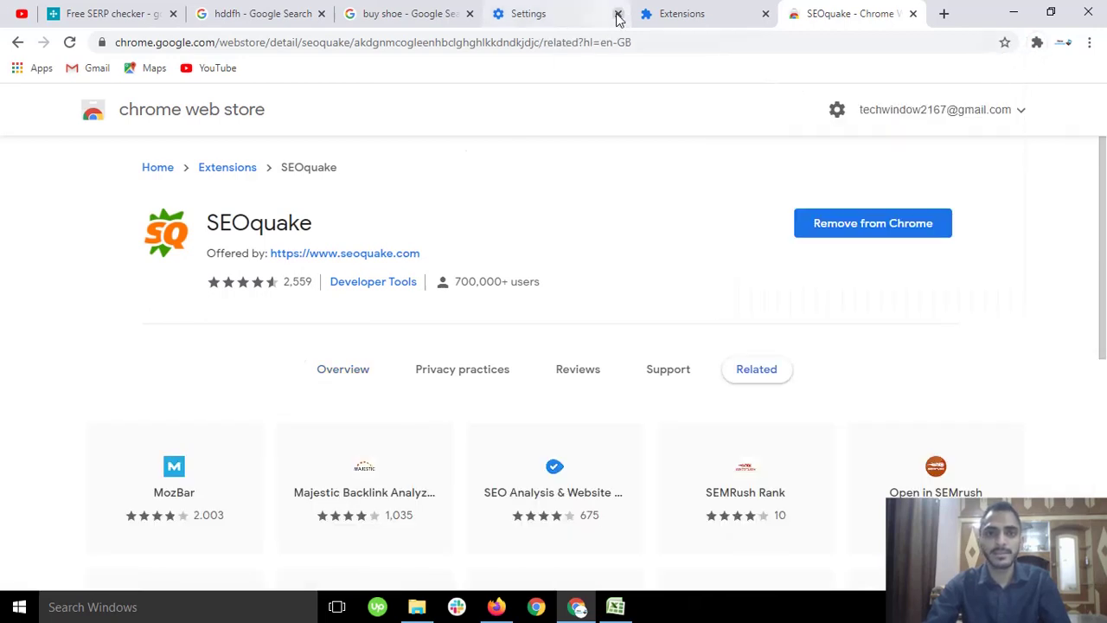
Close the Settings, Extensions and Web Store pages, then check the extension list for SEOquake on the "buy shoe" results
{"action": "left_click", "coordinate": [618, 13]}
{"action": "left_click", "coordinate": [587, 14]}
{"action": "left_click", "coordinate": [617, 14]}
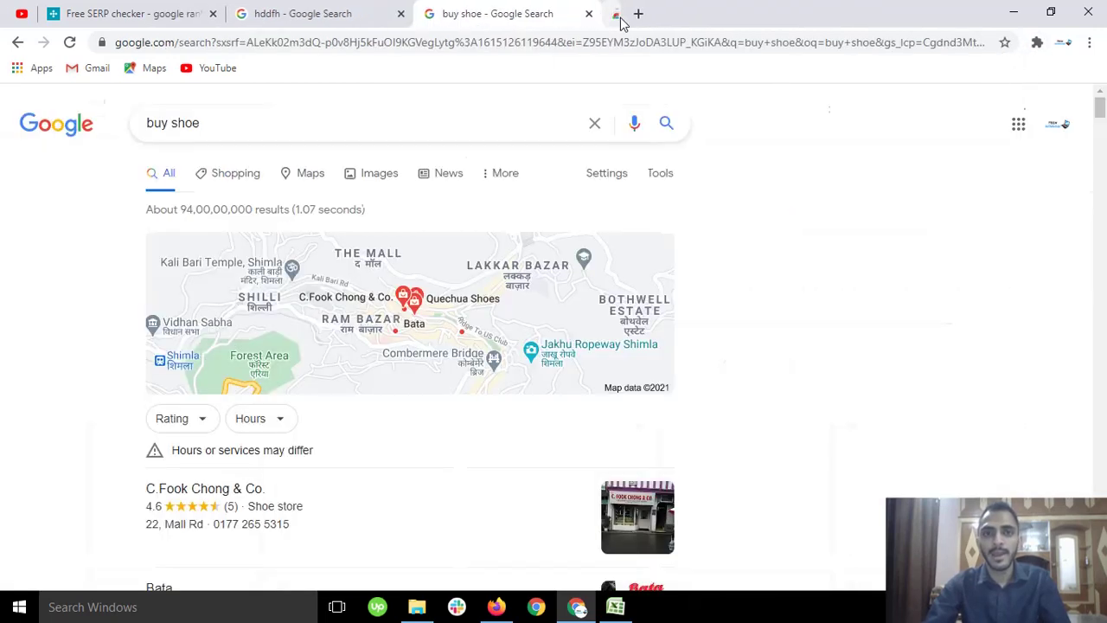
{"action": "left_click", "coordinate": [1036, 45]}
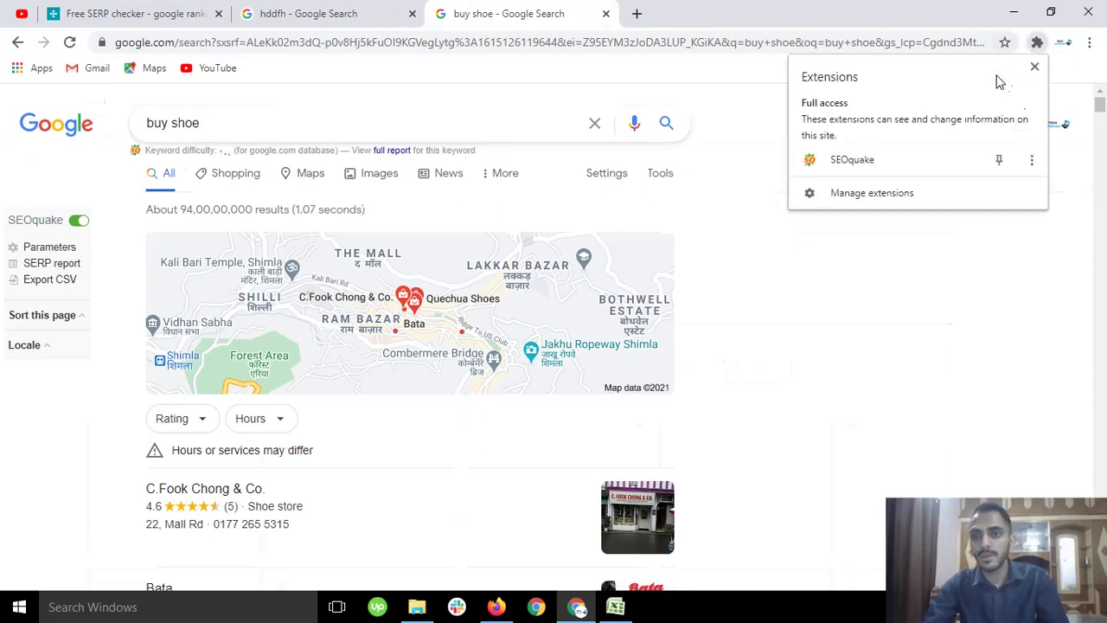
{"action": "left_click", "coordinate": [1036, 65]}
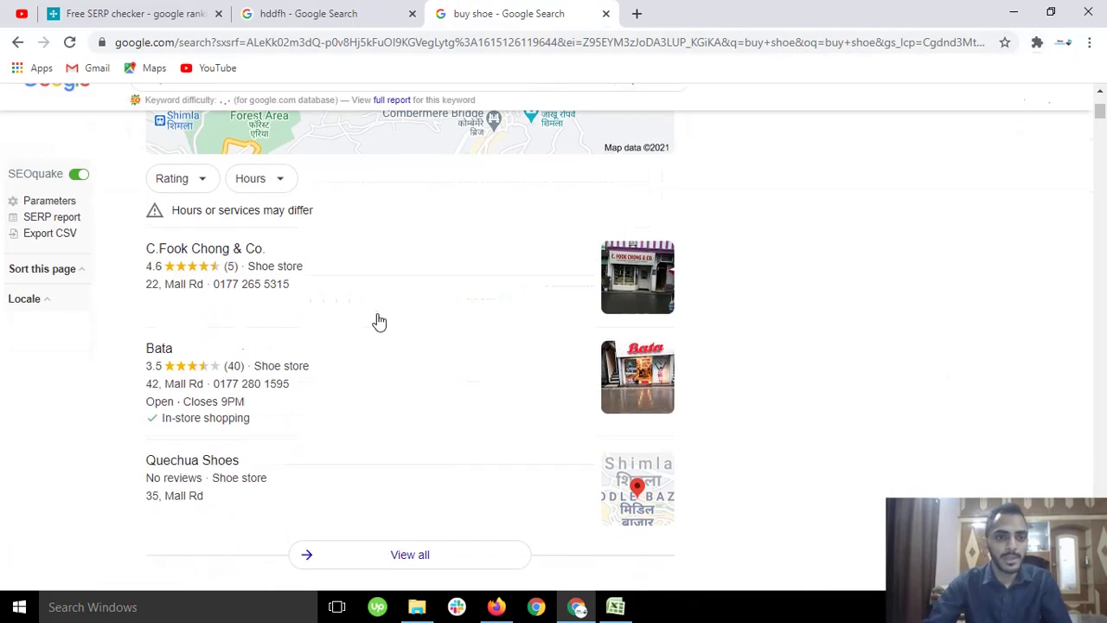
Examine the SEOquake rank numbers on the "buy shoe" organic results, from Myntra down to Fashos, and return to the page's beginning
{"action": "scroll", "coordinate": [378, 321], "scroll_direction": "down", "scroll_amount": 8}
{"action": "scroll", "coordinate": [158, 220], "scroll_direction": "up", "scroll_amount": 1}
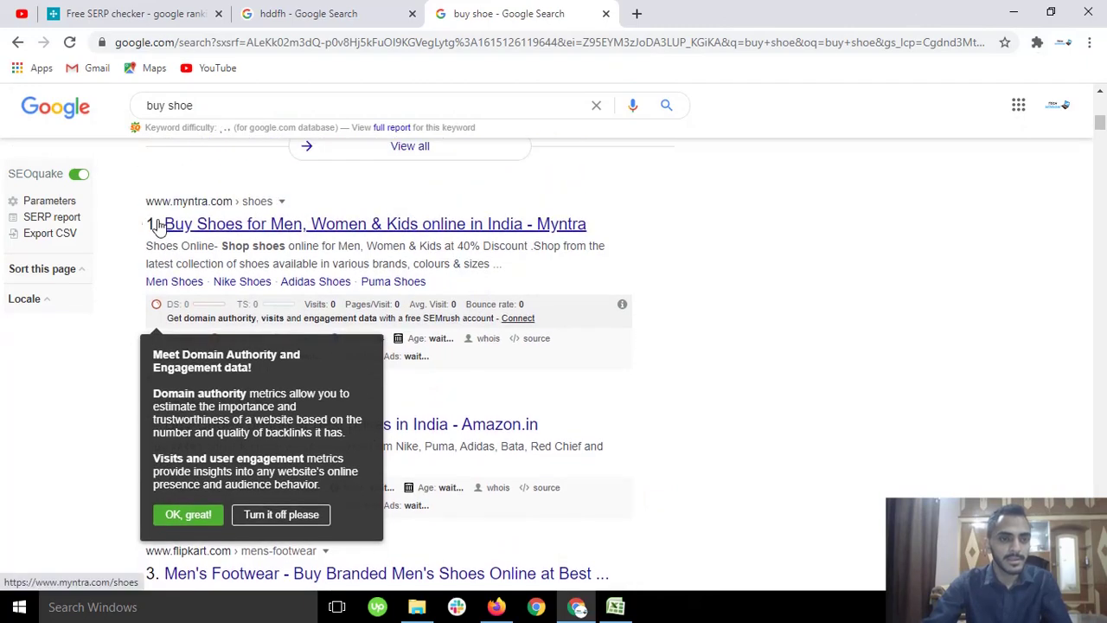
{"action": "scroll", "coordinate": [157, 288], "scroll_direction": "down", "scroll_amount": 3}
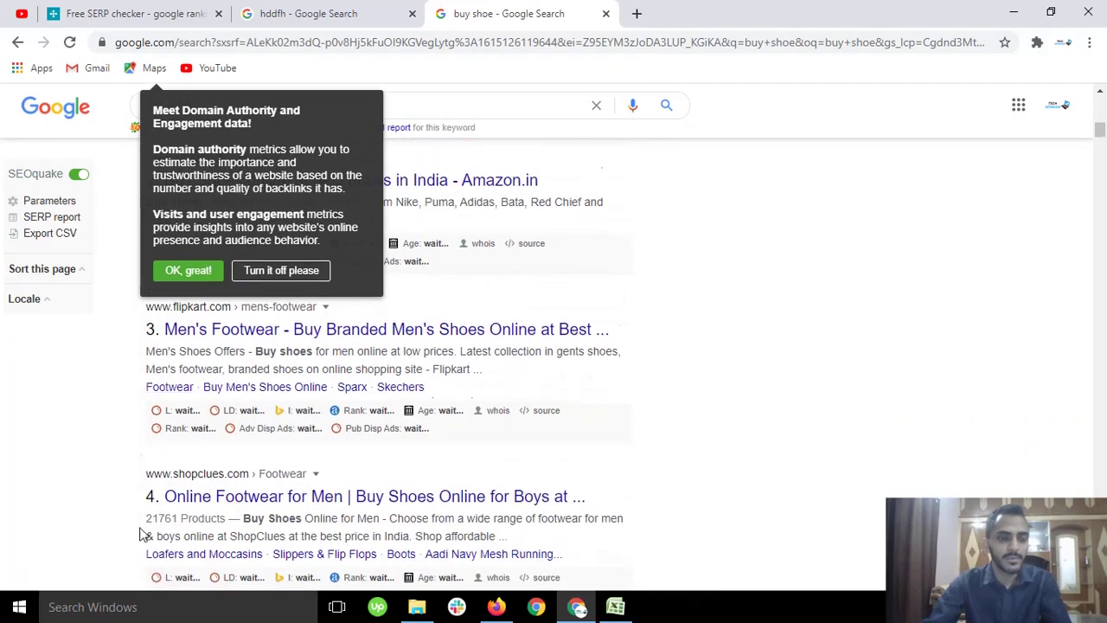
{"action": "scroll", "coordinate": [151, 441], "scroll_direction": "down", "scroll_amount": 8}
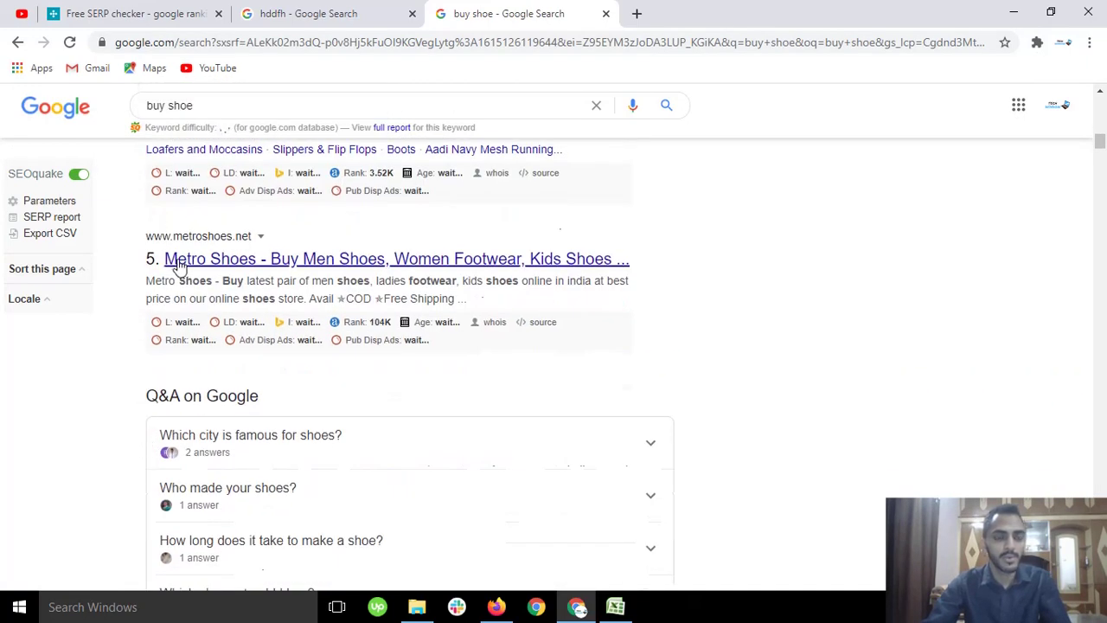
{"action": "scroll", "coordinate": [242, 292], "scroll_direction": "down", "scroll_amount": 3}
{"action": "scroll", "coordinate": [242, 297], "scroll_direction": "down", "scroll_amount": 15}
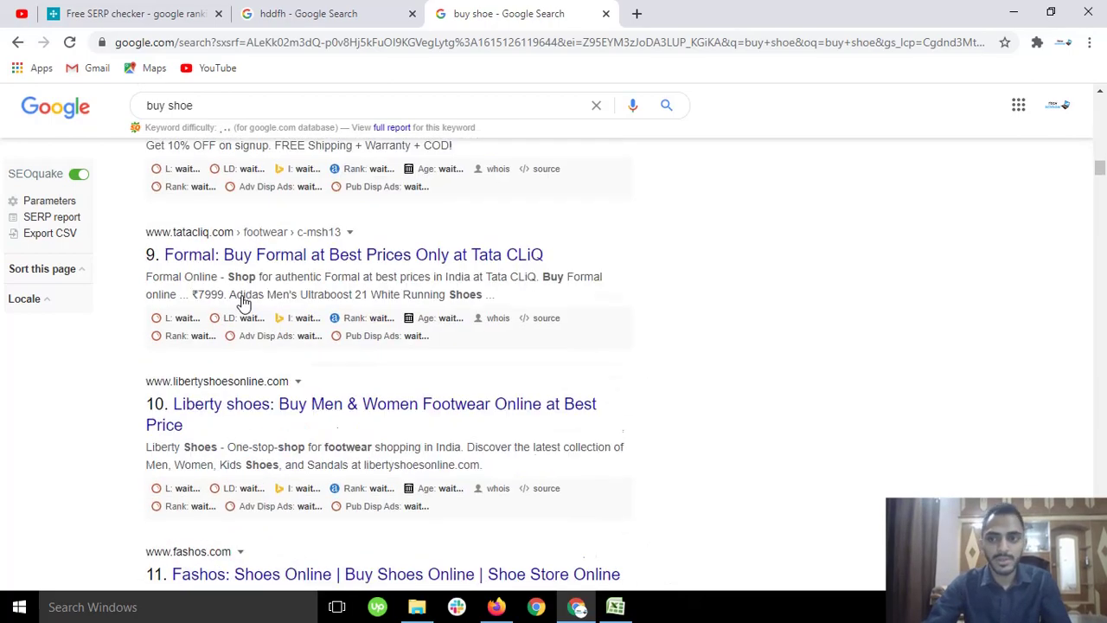
{"action": "left_click_drag", "start_coordinate": [1100, 179], "coordinate": [1099, 96]}
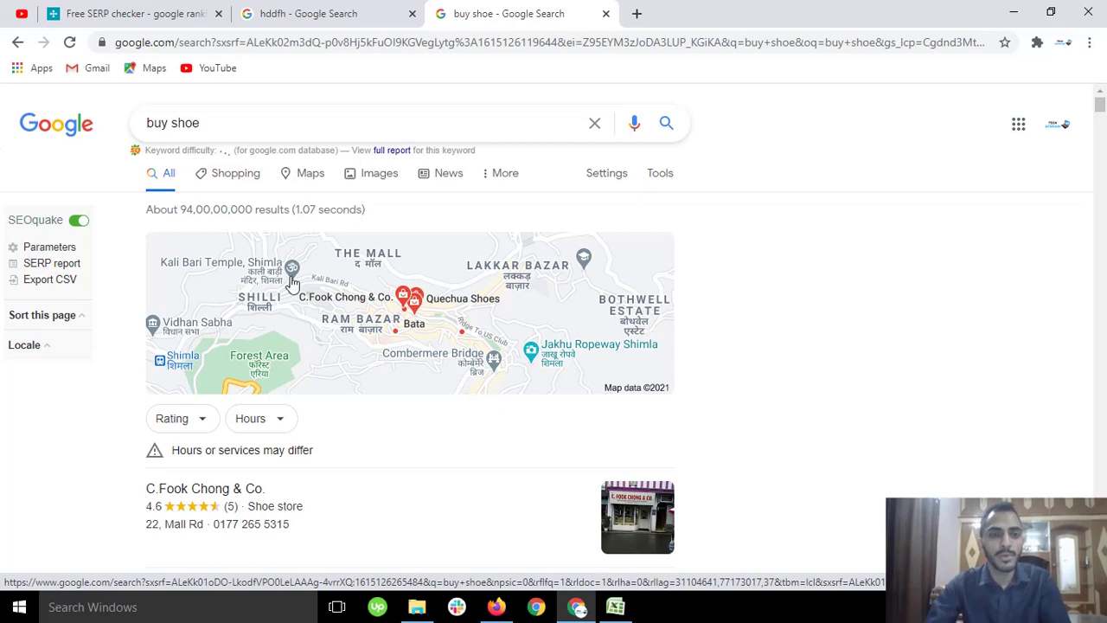
Open Google's Search Settings and set the results per page to 100
{"action": "left_click", "coordinate": [614, 183]}
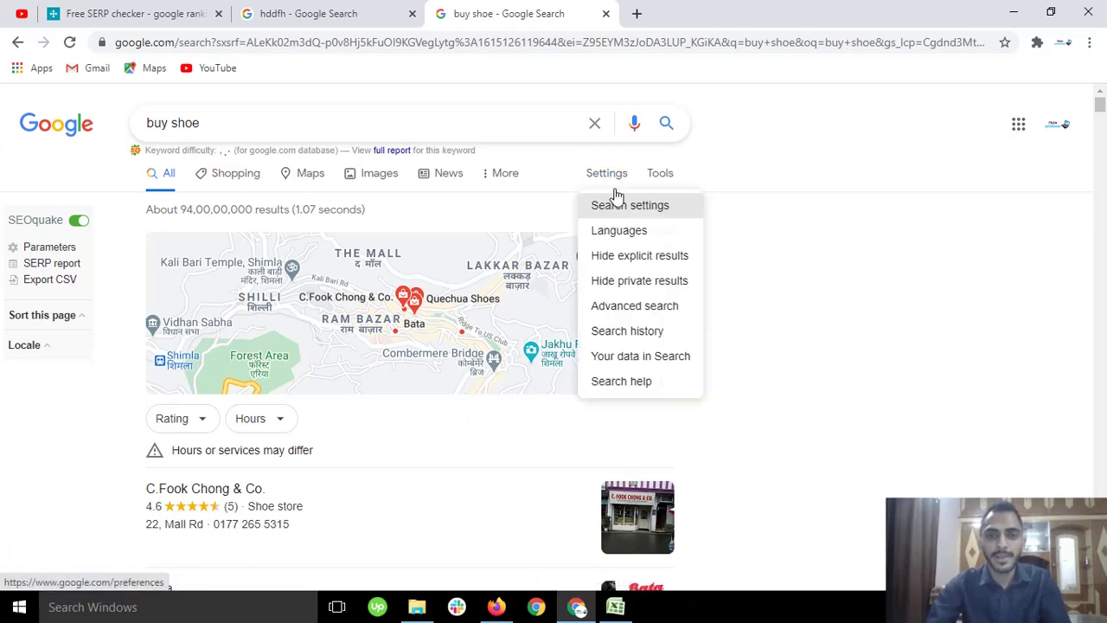
{"action": "left_click", "coordinate": [634, 213]}
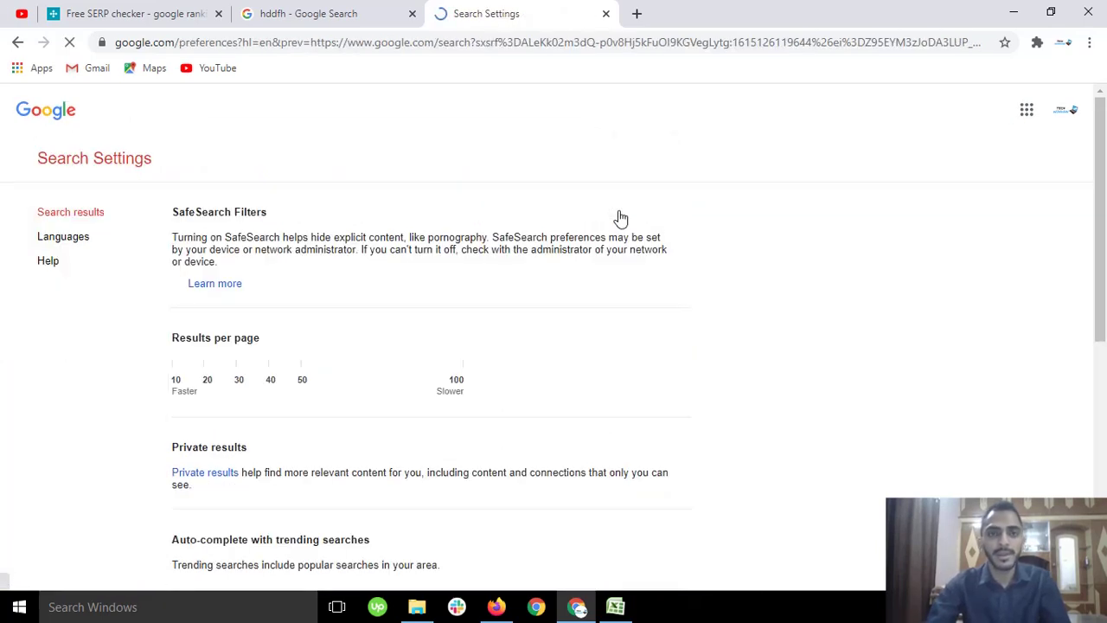
{"action": "scroll", "coordinate": [620, 217], "scroll_direction": "down", "scroll_amount": 1}
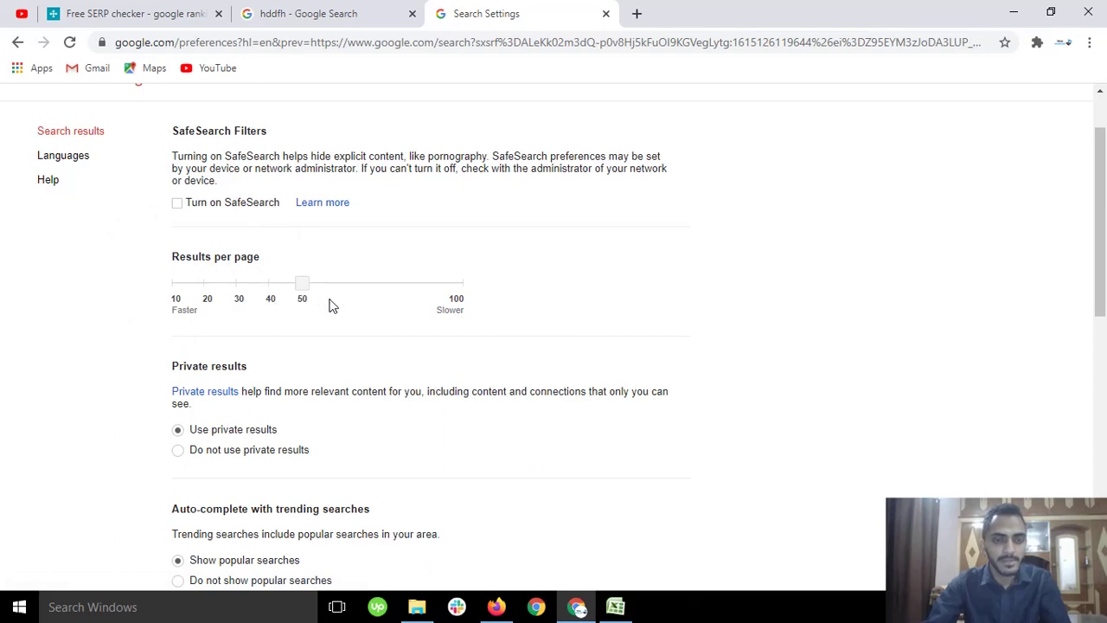
{"action": "left_click_drag", "start_coordinate": [302, 284], "coordinate": [456, 284]}
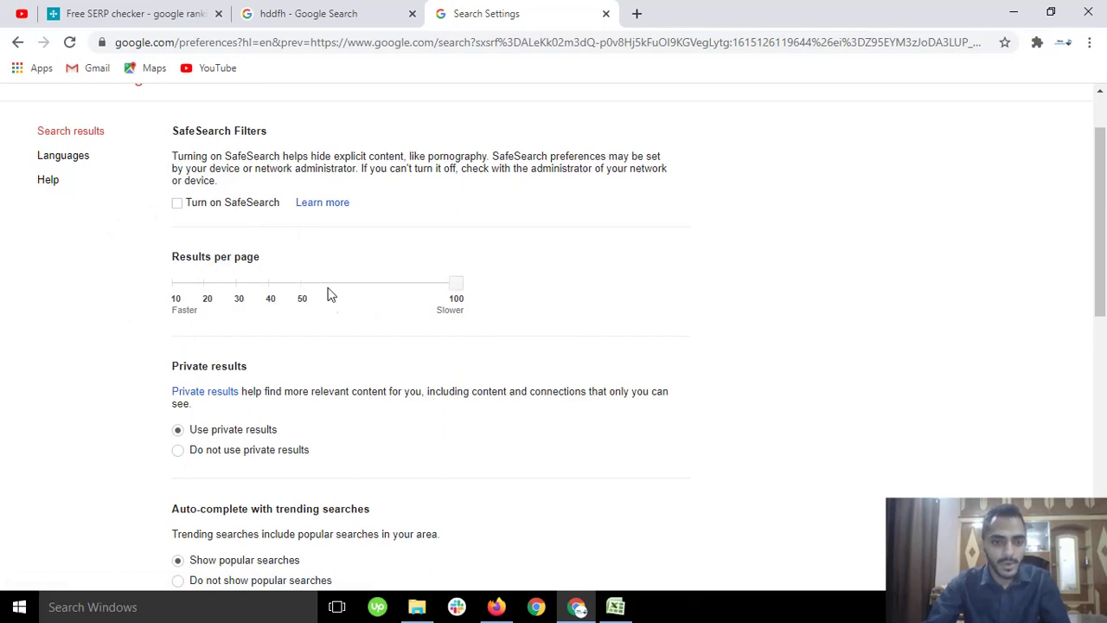
Switch to the "hddfh" search and check the rank numbers of the last results on its first page
{"action": "left_click", "coordinate": [346, 14]}
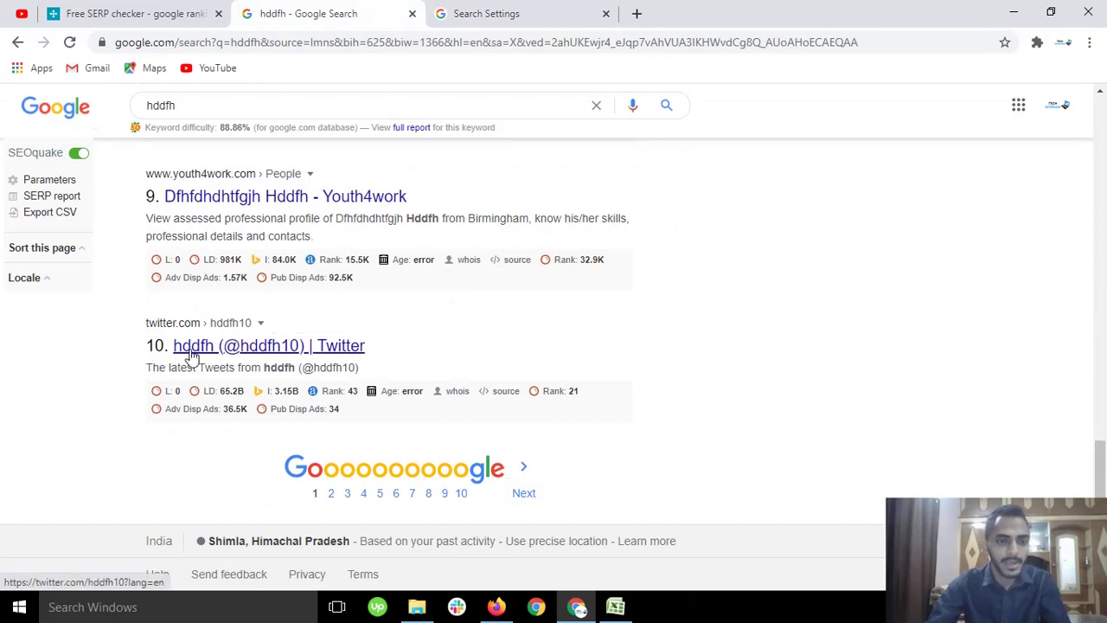
{"action": "scroll", "coordinate": [177, 355], "scroll_direction": "up", "scroll_amount": 2}
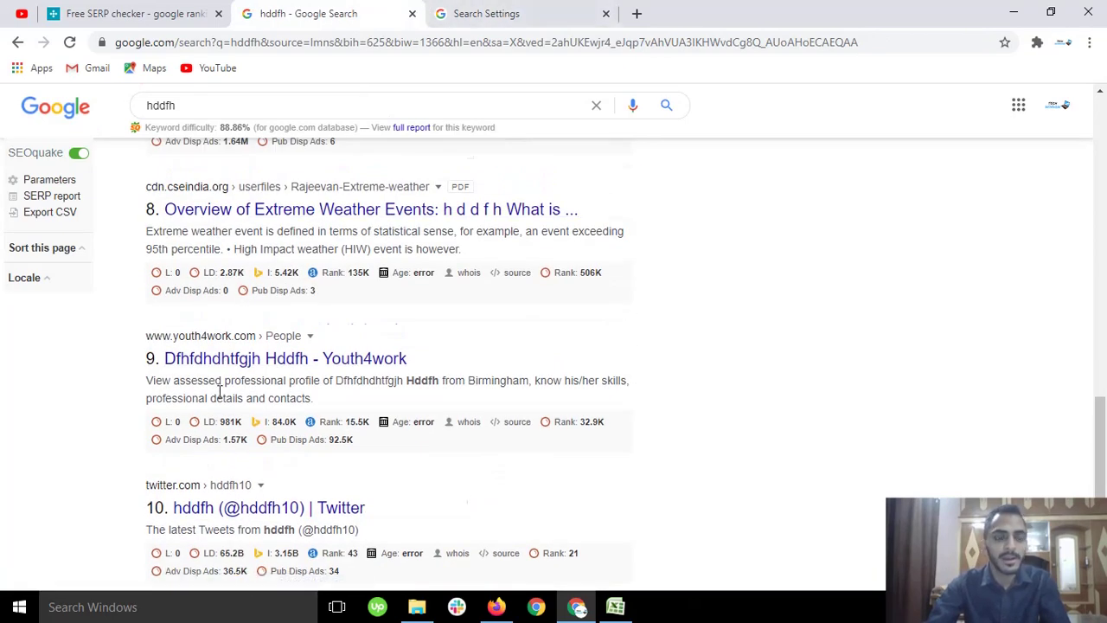
{"action": "scroll", "coordinate": [220, 396], "scroll_direction": "down", "scroll_amount": 2}
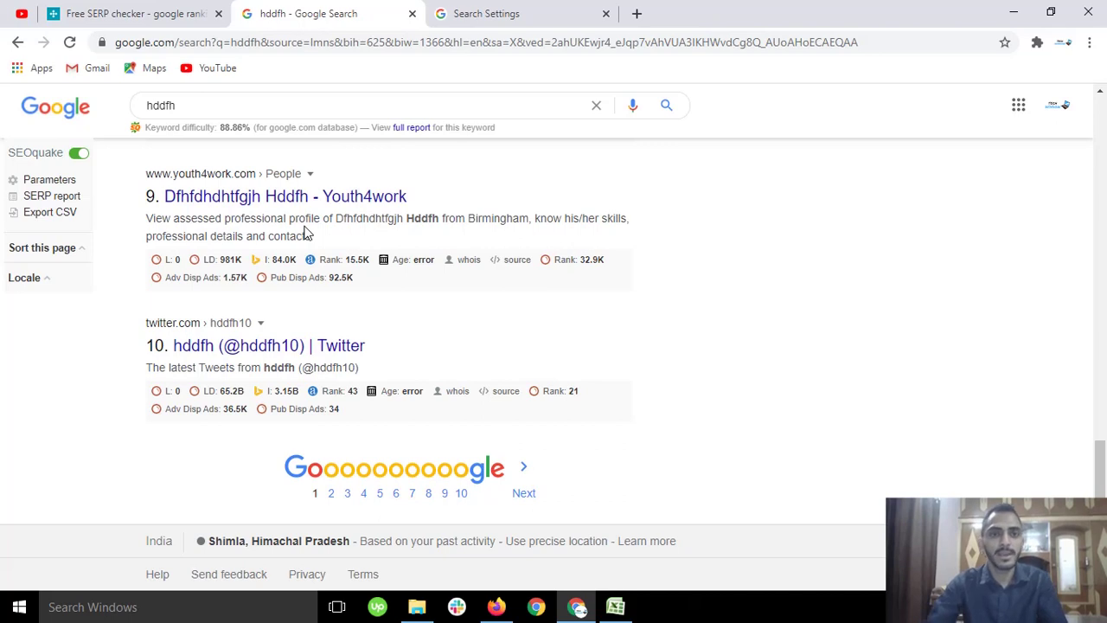
Return to Search Settings and move the results-per-page value back to 100 after trying lower values
{"action": "left_click", "coordinate": [568, 7]}
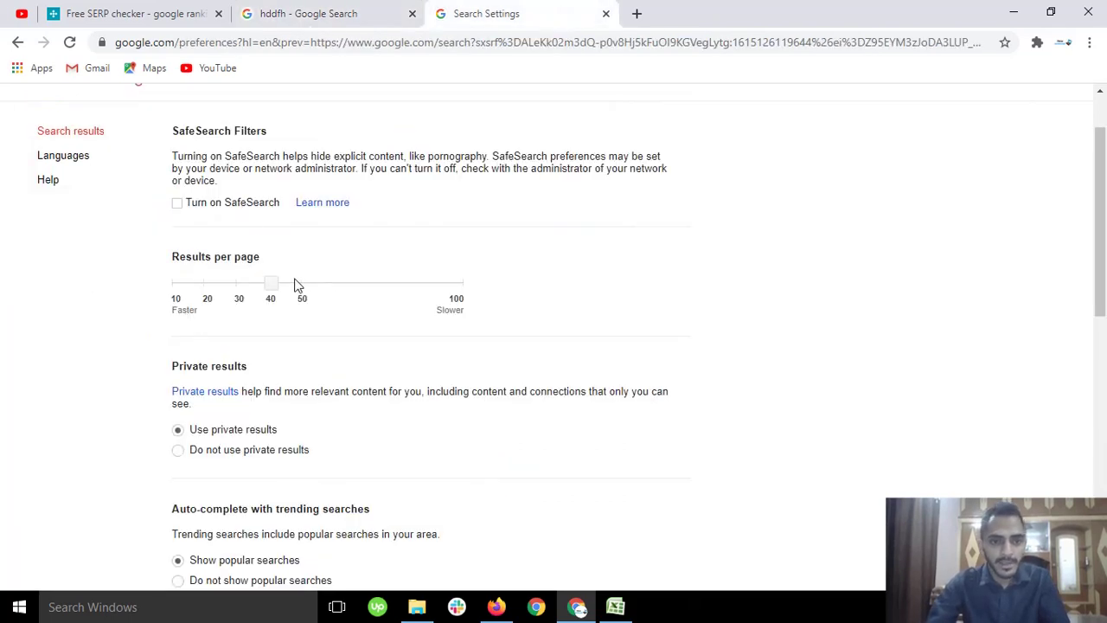
{"action": "scroll", "coordinate": [462, 302], "scroll_direction": "up", "scroll_amount": 1}
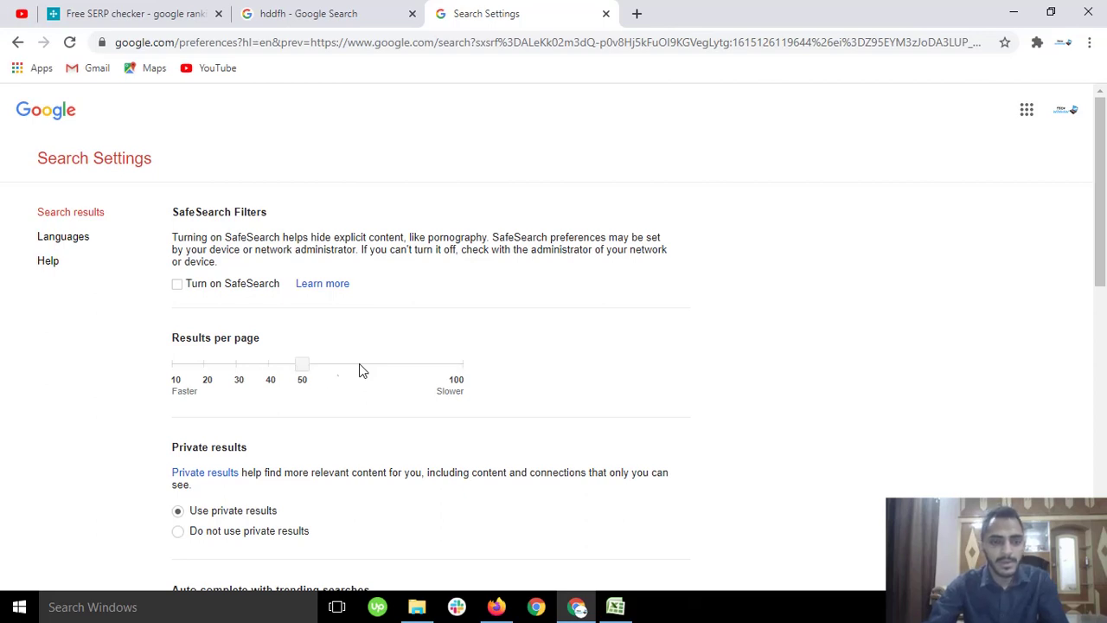
{"action": "left_click_drag", "start_coordinate": [299, 365], "coordinate": [334, 369]}
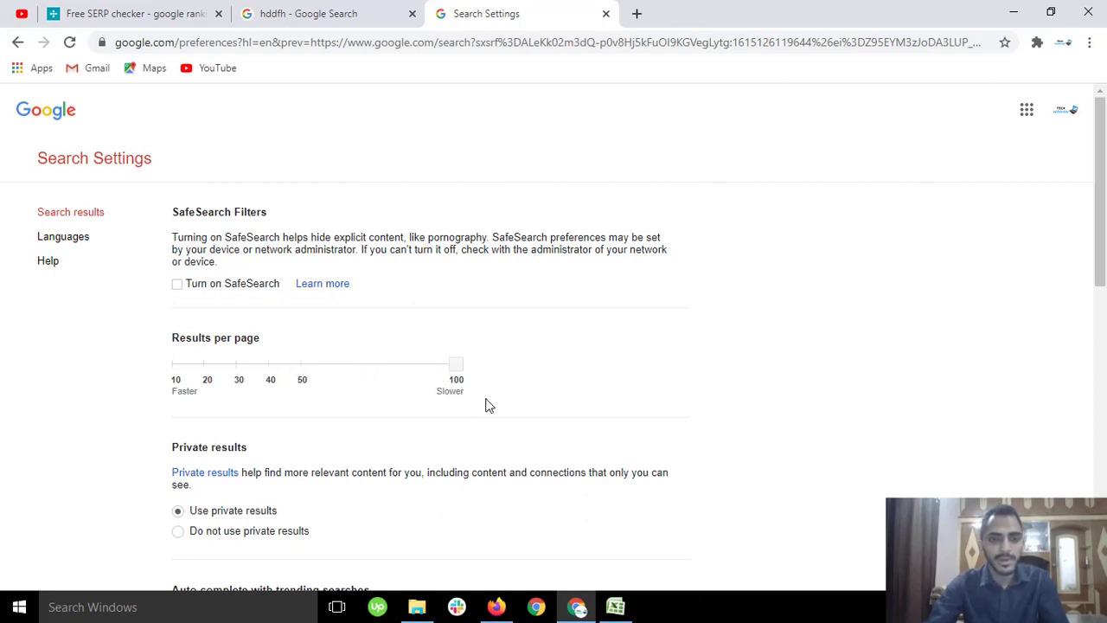
Check the end of the "hddfh" search's first results page again and return to Search Settings
{"action": "scroll", "coordinate": [487, 405], "scroll_direction": "down", "scroll_amount": 1}
{"action": "left_click", "coordinate": [346, 14]}
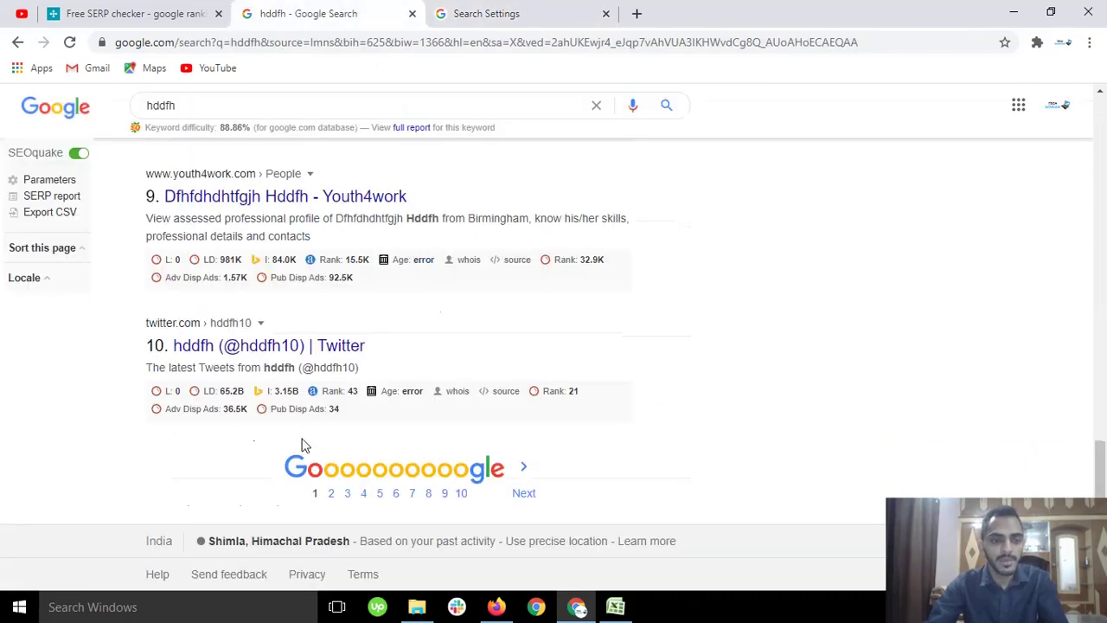
{"action": "left_click", "coordinate": [498, 13]}
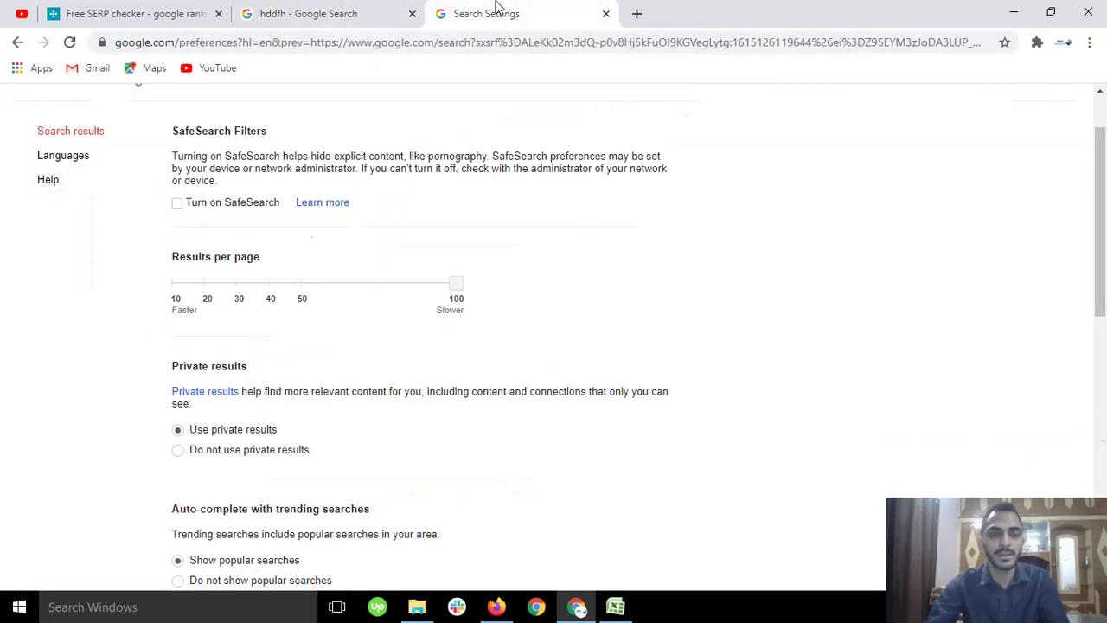
Set the search region to United States from the full region list, save the preferences and look over the reloaded "buy shoe" results
{"action": "scroll", "coordinate": [516, 321], "scroll_direction": "down", "scroll_amount": 5}
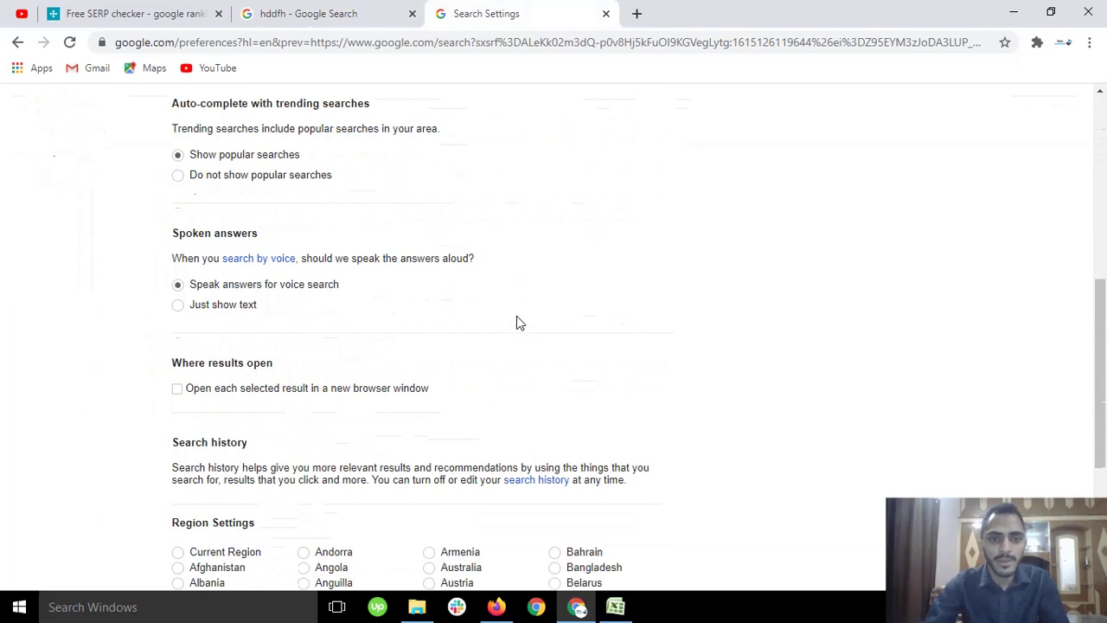
{"action": "scroll", "coordinate": [203, 232], "scroll_direction": "down", "scroll_amount": 3}
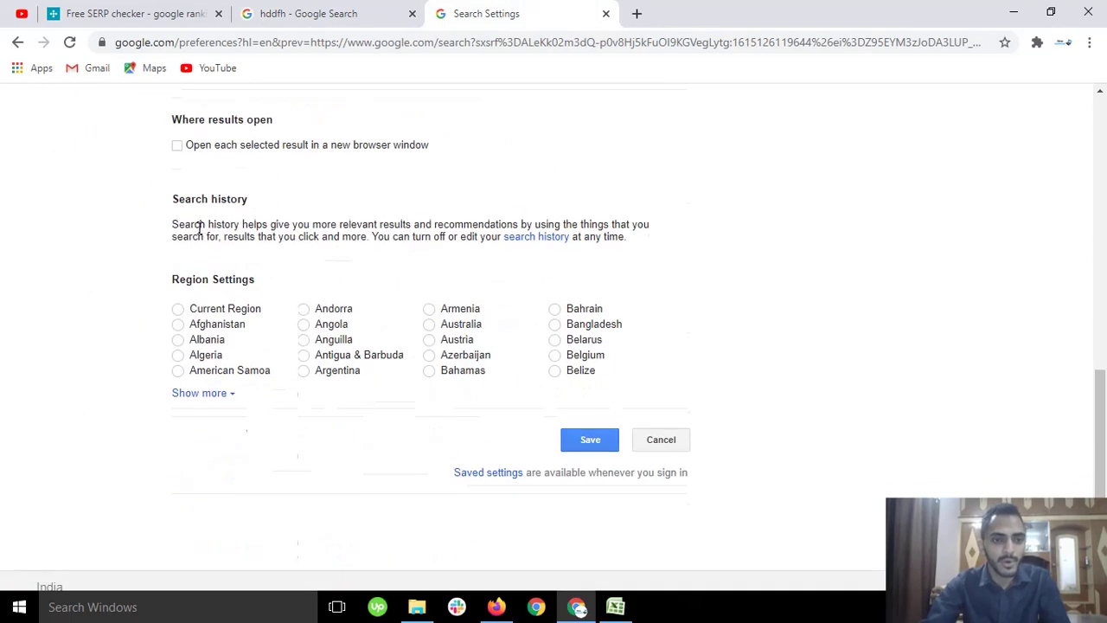
{"action": "scroll", "coordinate": [199, 228], "scroll_direction": "down", "scroll_amount": 1}
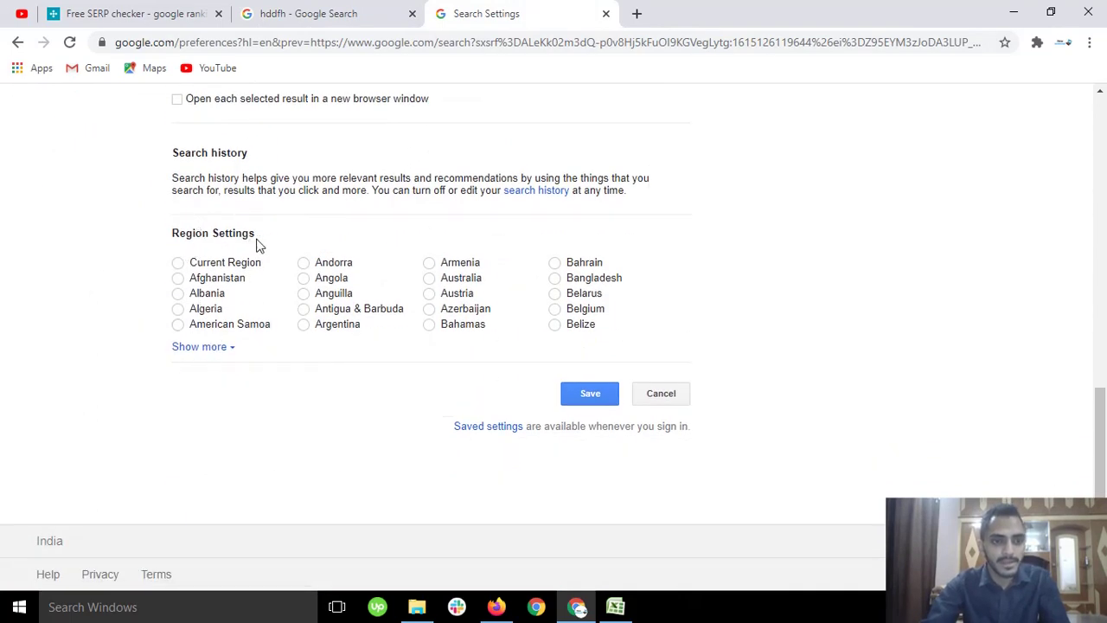
{"action": "left_click", "coordinate": [219, 349]}
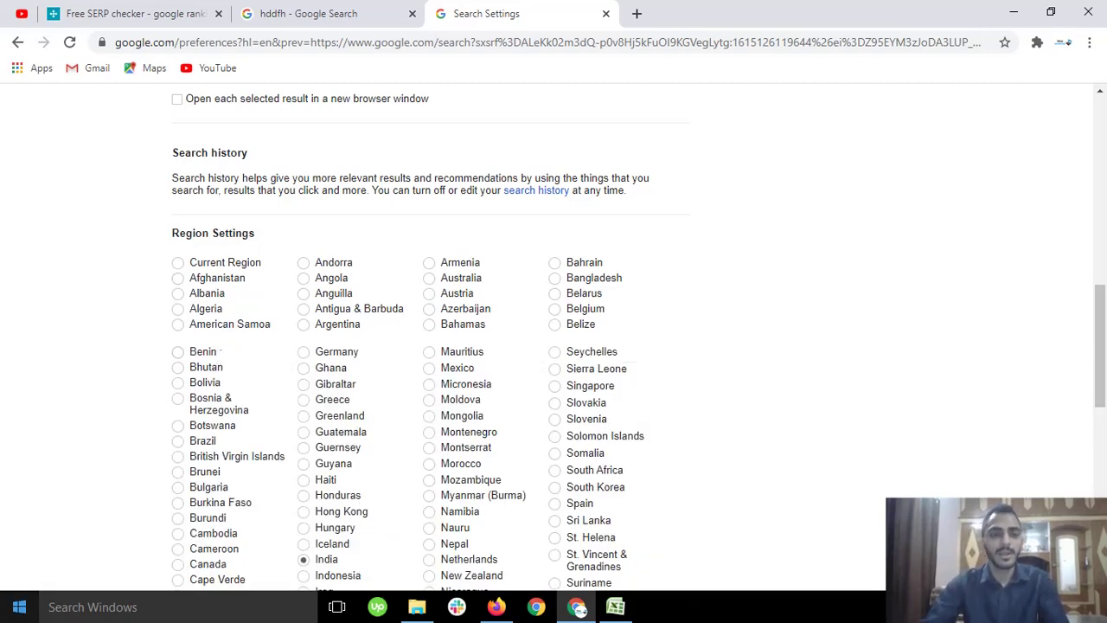
{"action": "scroll", "coordinate": [314, 450], "scroll_direction": "down", "scroll_amount": 3}
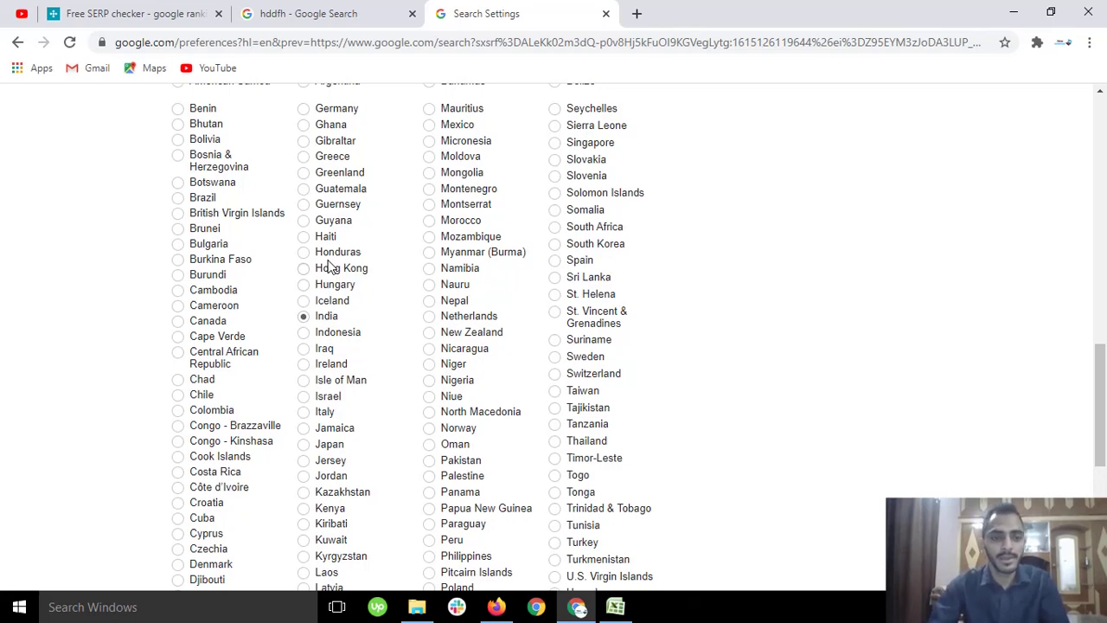
{"action": "scroll", "coordinate": [333, 266], "scroll_direction": "down", "scroll_amount": 5}
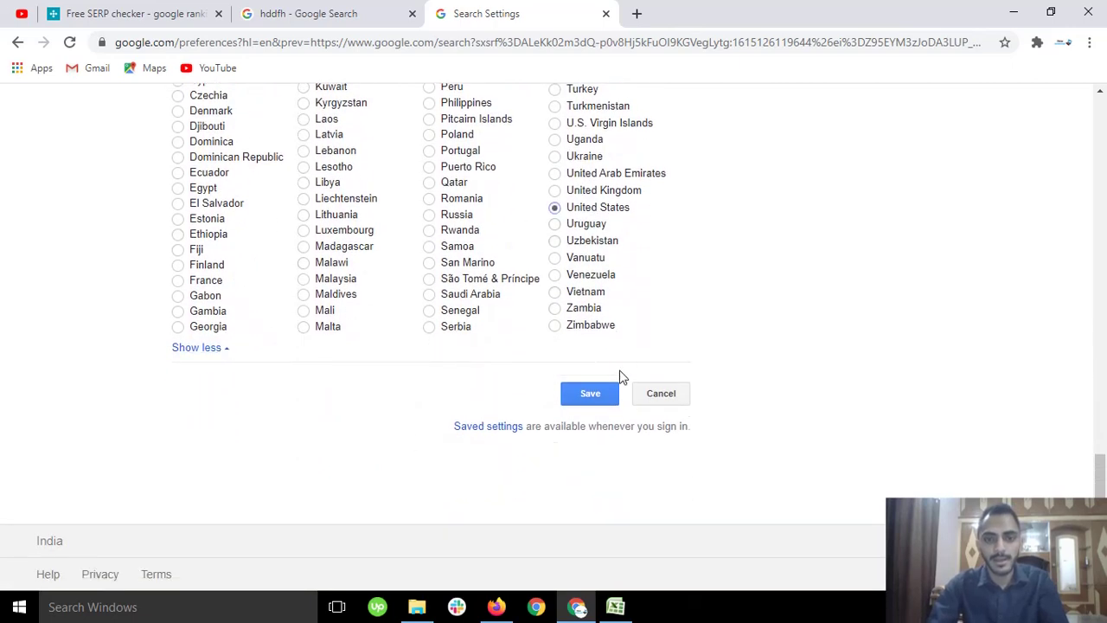
{"action": "left_click", "coordinate": [605, 394]}
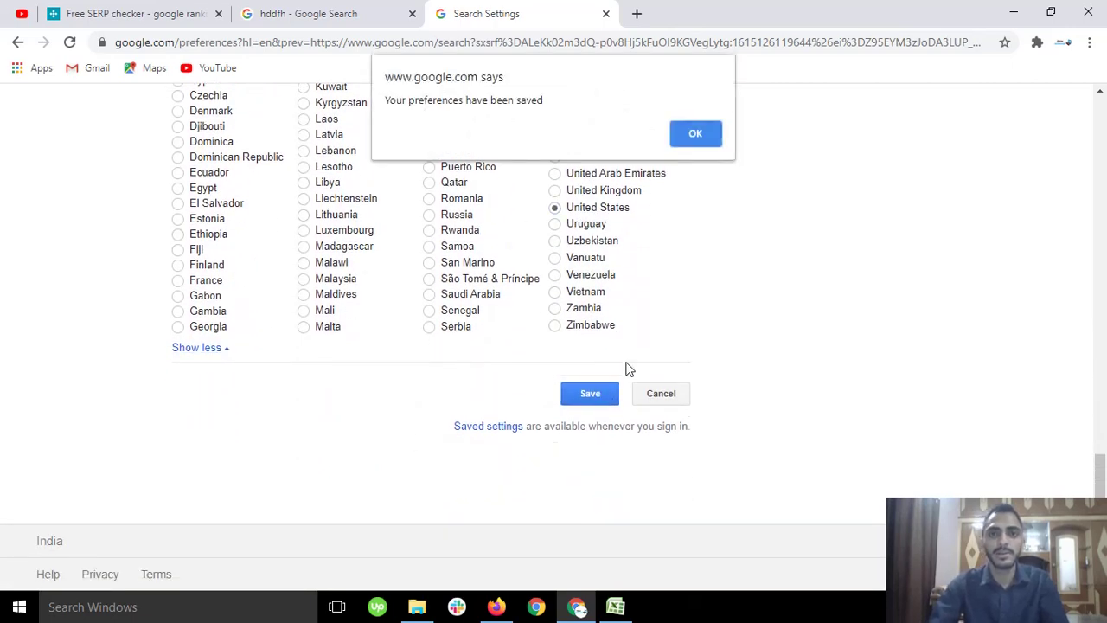
{"action": "left_click", "coordinate": [698, 131]}
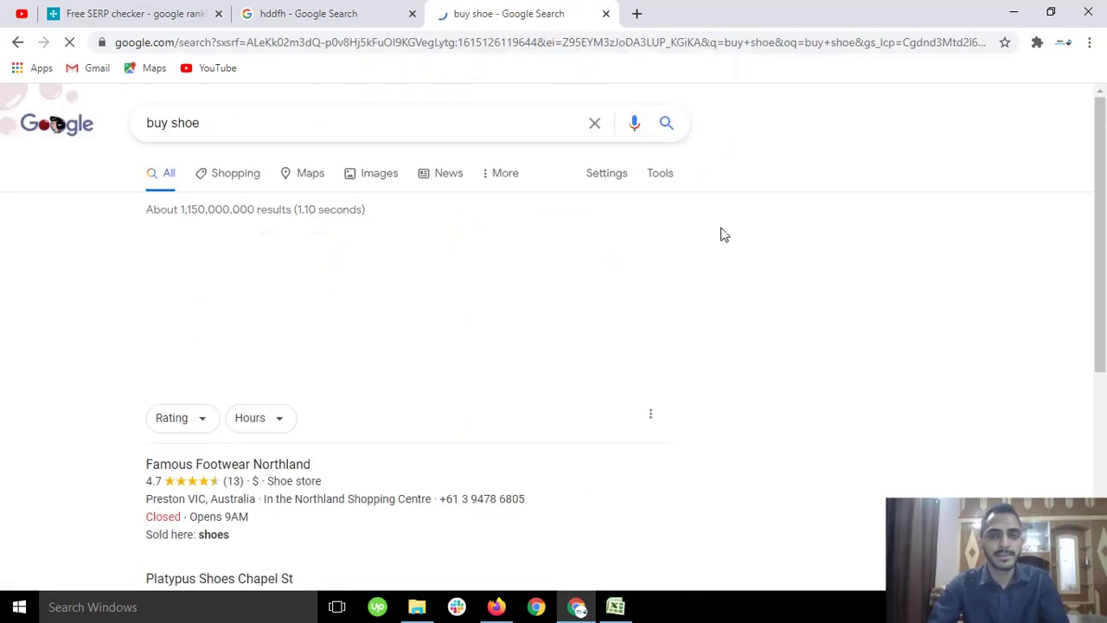
{"action": "scroll", "coordinate": [751, 255], "scroll_direction": "down", "scroll_amount": 4}
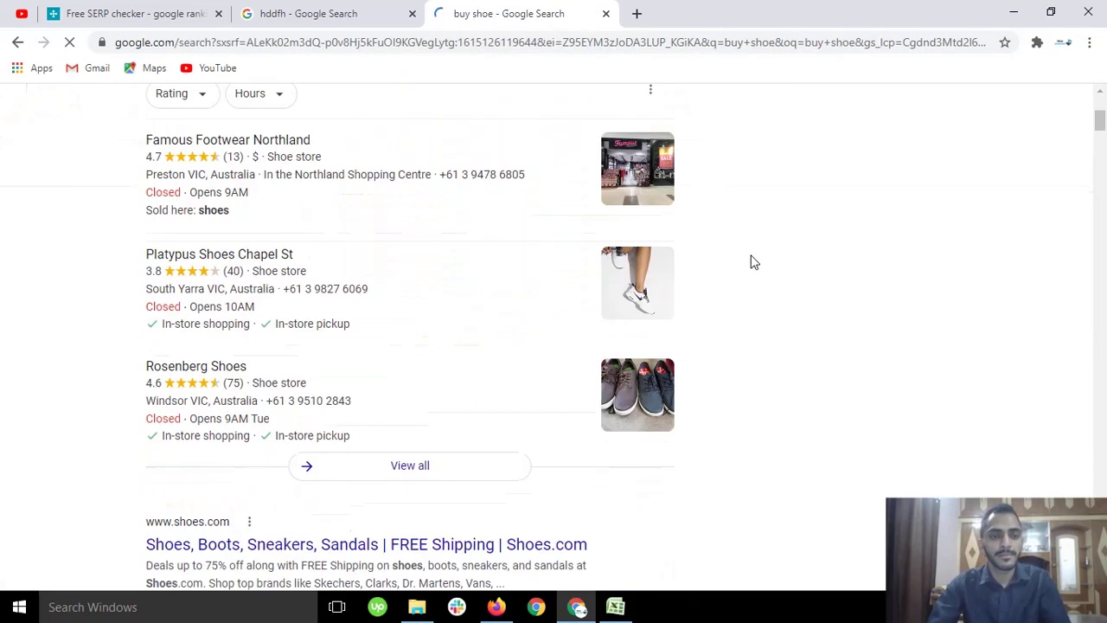
{"action": "scroll", "coordinate": [751, 259], "scroll_direction": "up", "scroll_amount": 4}
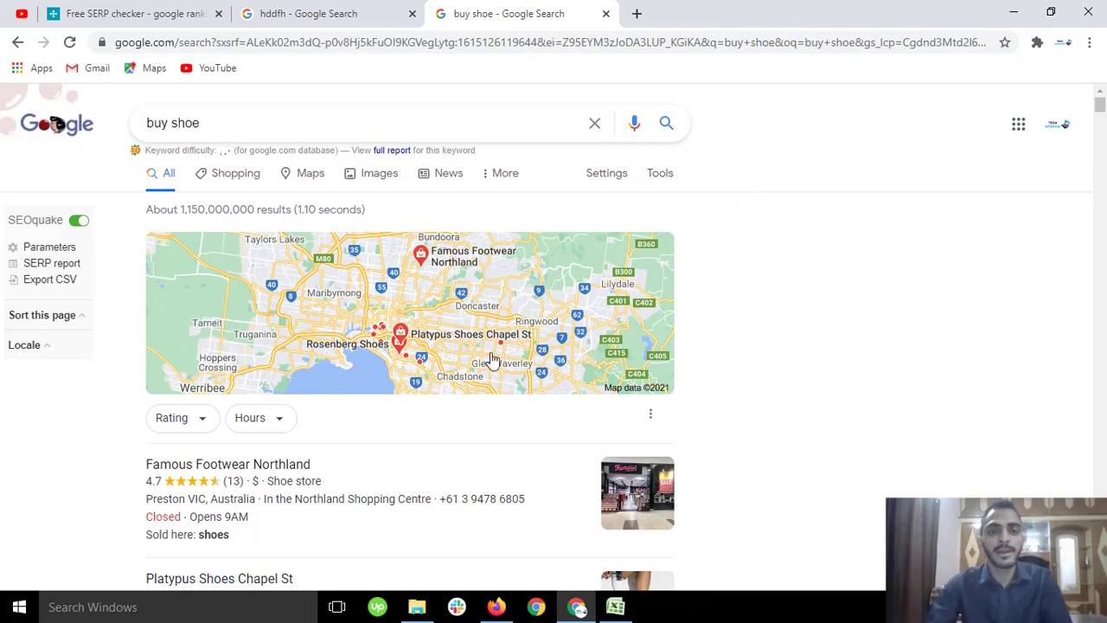
Open find-in-page on the "buy shoe" results and clear its old search term
{"action": "mouse_move", "coordinate": [616, 606]}
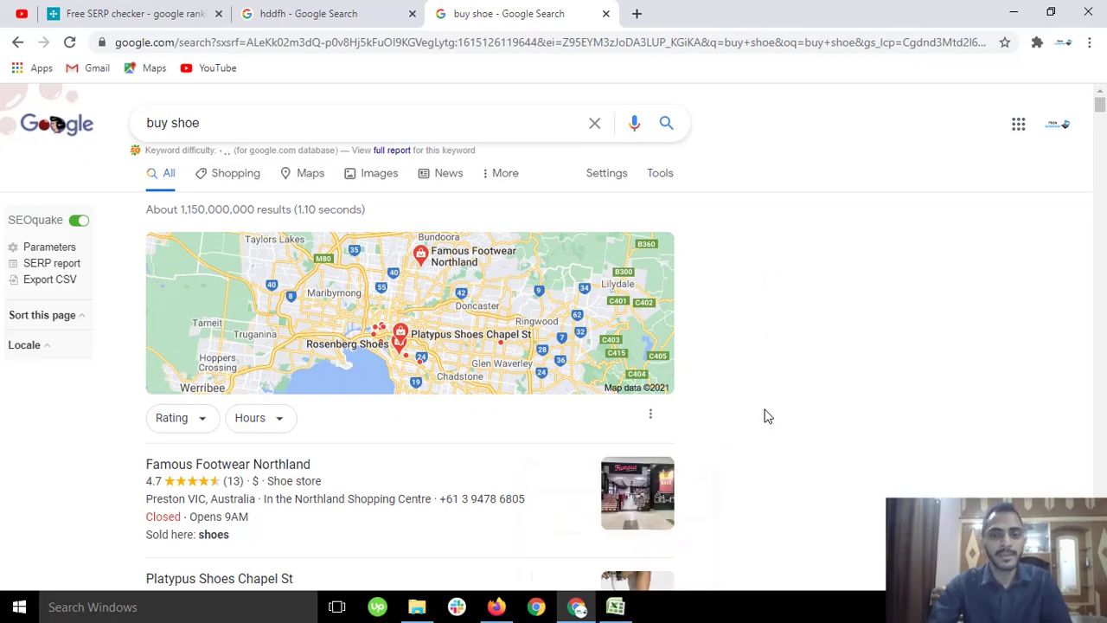
{"action": "left_click_drag", "start_coordinate": [208, 123], "coordinate": [134, 123]}
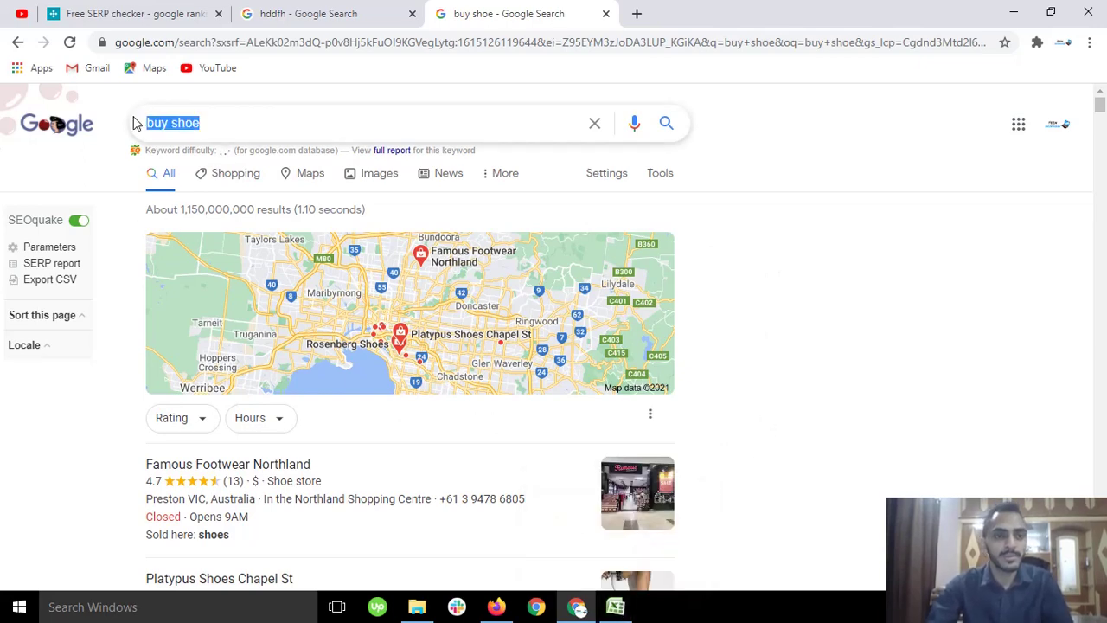
{"action": "left_click", "coordinate": [225, 130]}
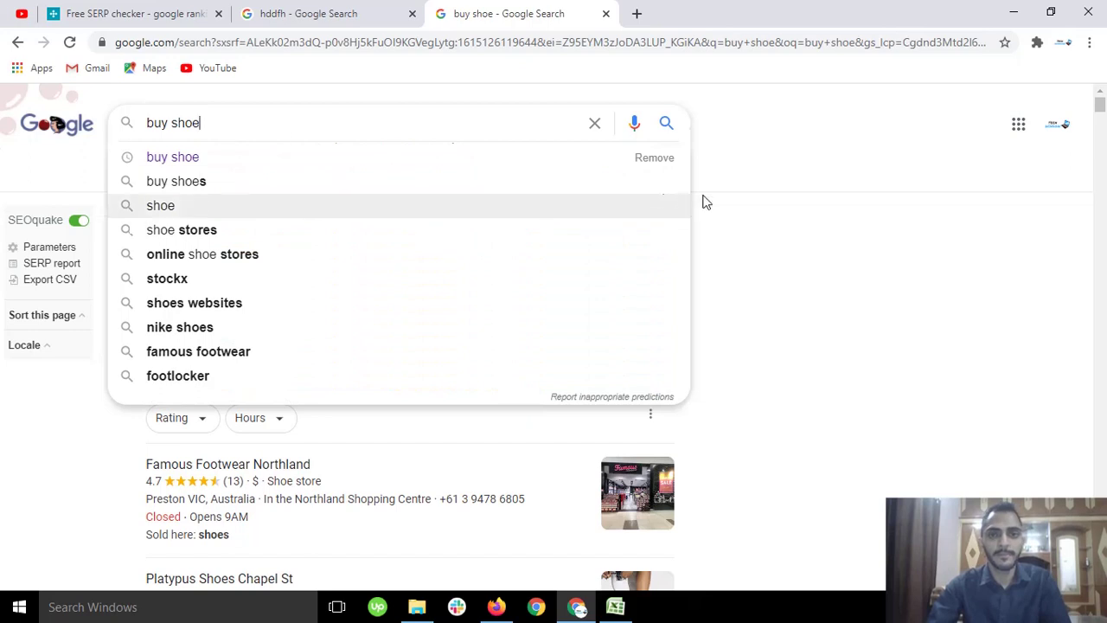
{"action": "left_click", "coordinate": [937, 255]}
{"action": "key", "text": "ctrl+f"}
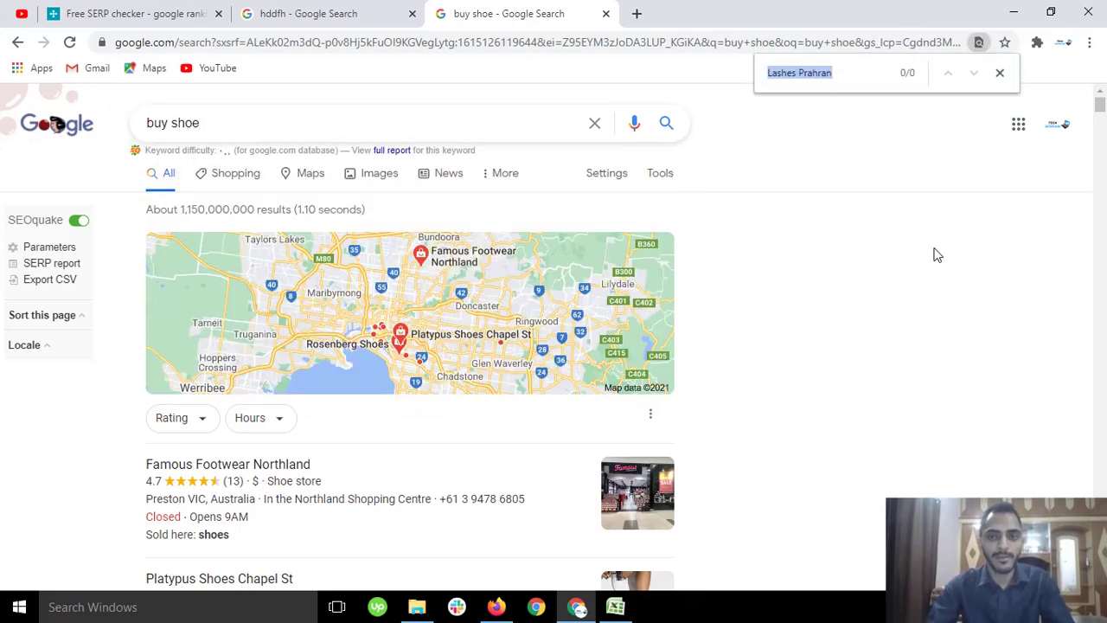
{"action": "key", "text": "BackSpace"}
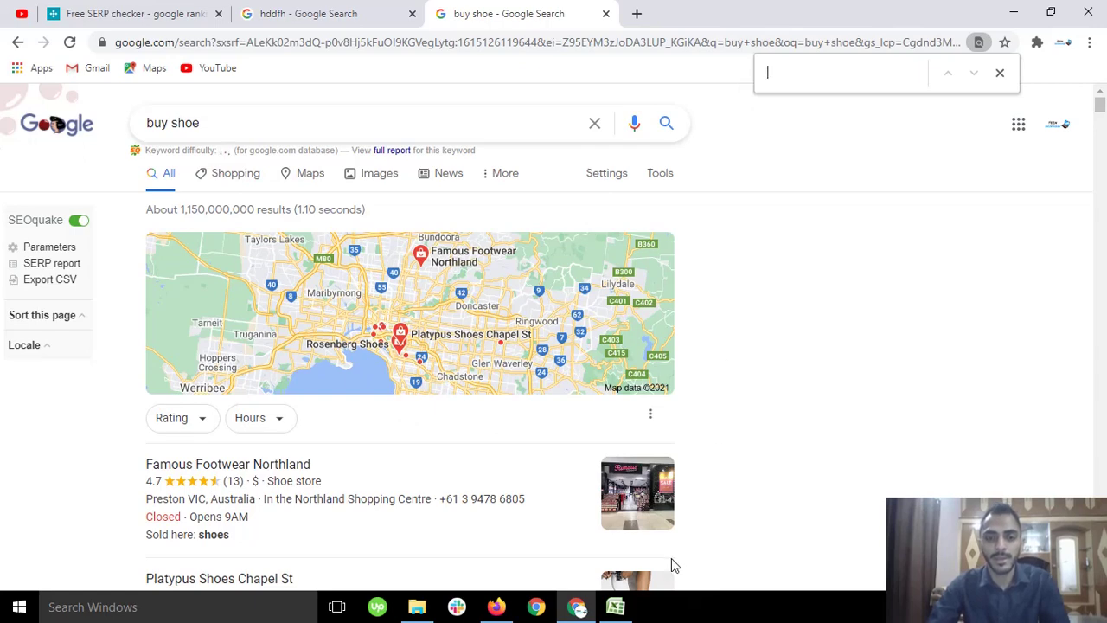
Copy the website address from the Keyword Ranking sheet in Excel and paste it into the address bar of a new Chrome tab
{"action": "left_click", "coordinate": [615, 607]}
{"action": "left_click", "coordinate": [560, 290]}
{"action": "key", "text": "ctrl+c"}
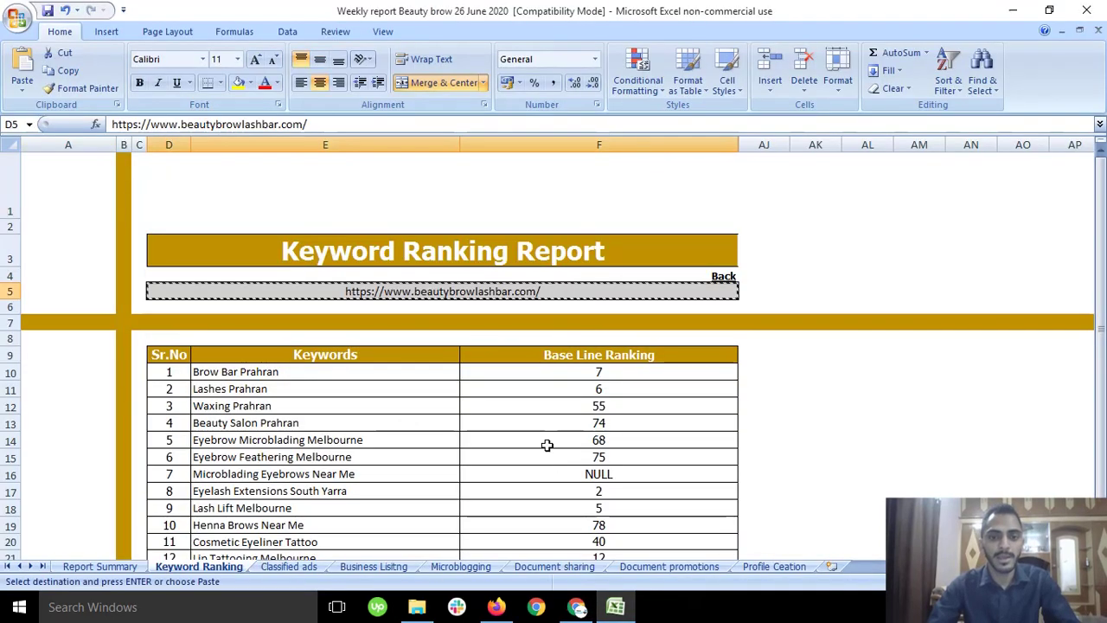
{"action": "left_click", "coordinate": [576, 607]}
{"action": "left_click", "coordinate": [638, 13]}
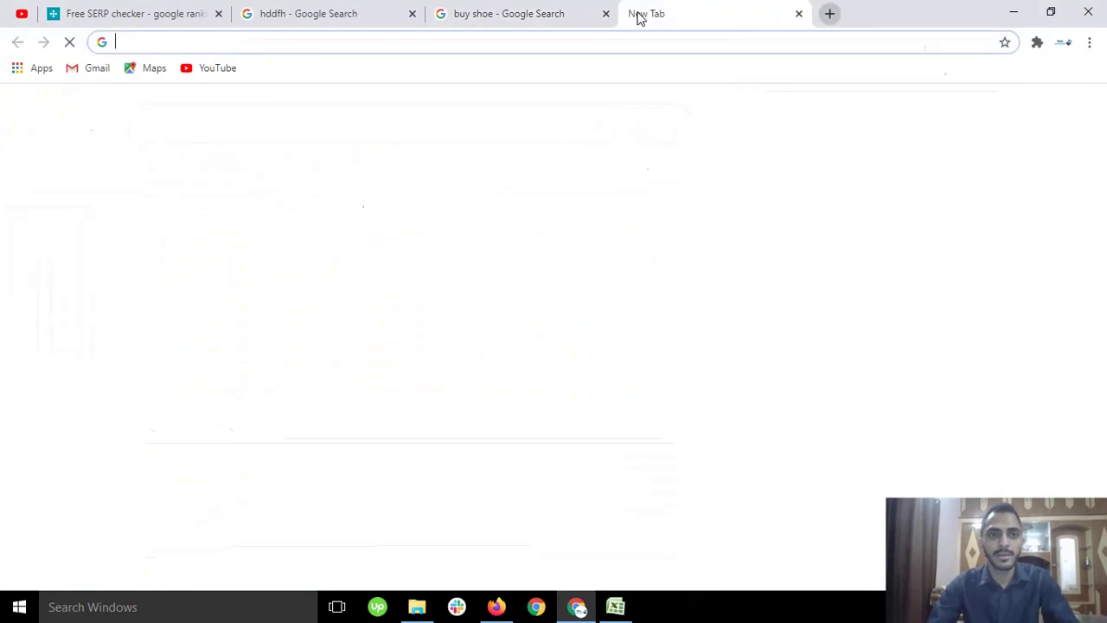
{"action": "key", "text": "ctrl+v"}
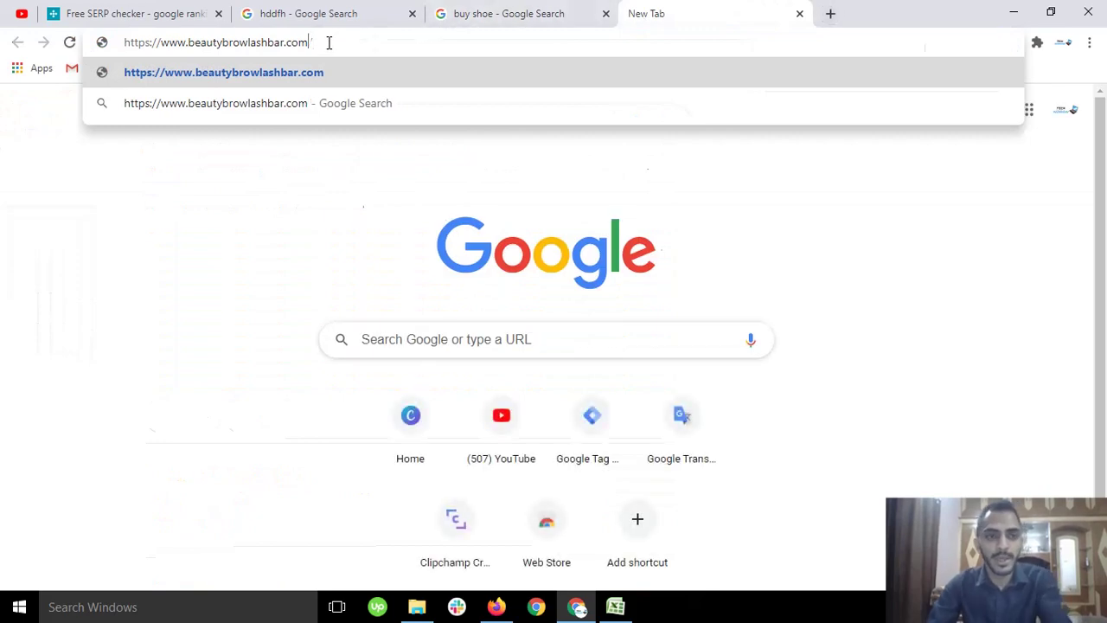
Trim the pasted address to the bare domain beautybrowlashbar.com and select it
{"action": "key", "text": "BackSpace"}
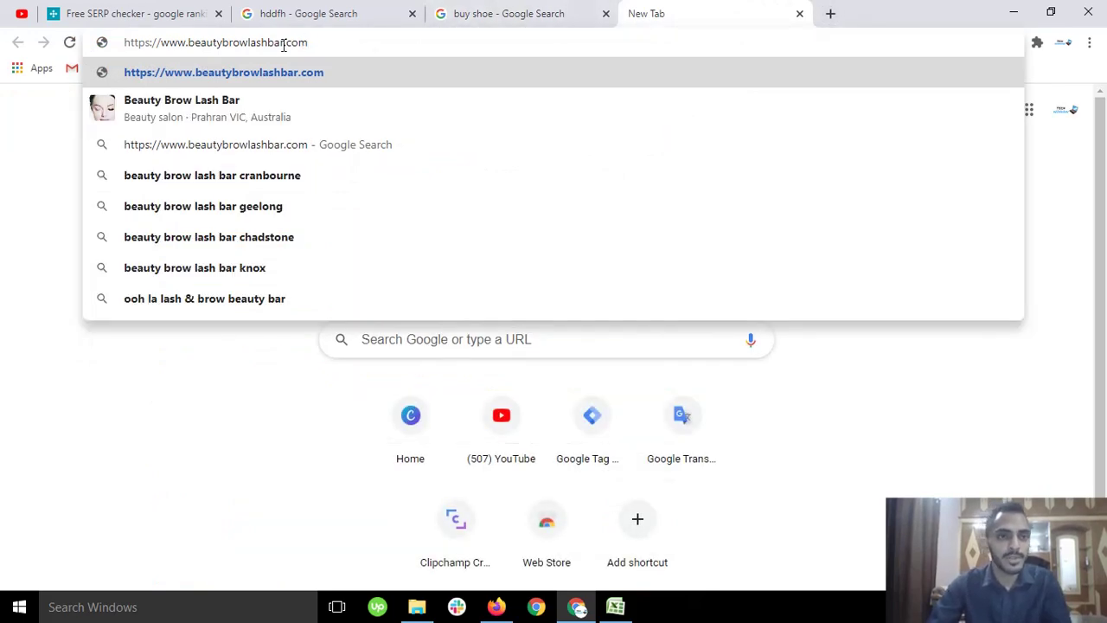
{"action": "left_click_drag", "start_coordinate": [285, 43], "coordinate": [106, 43]}
{"action": "left_click", "coordinate": [144, 43]}
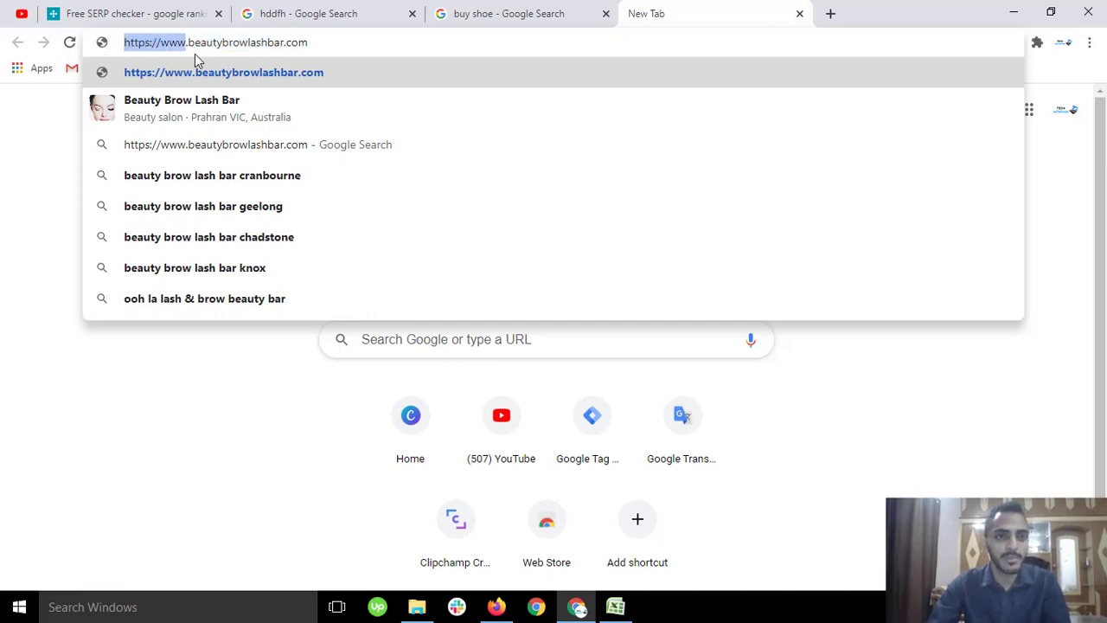
{"action": "key", "text": "BackSpace"}
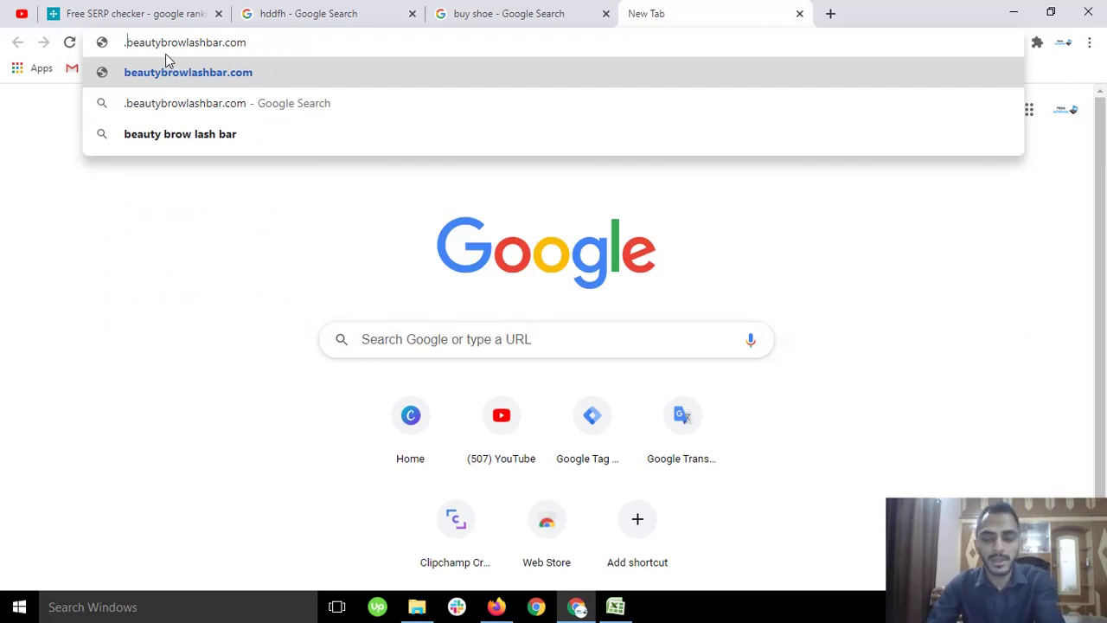
{"action": "key", "text": "Delete"}
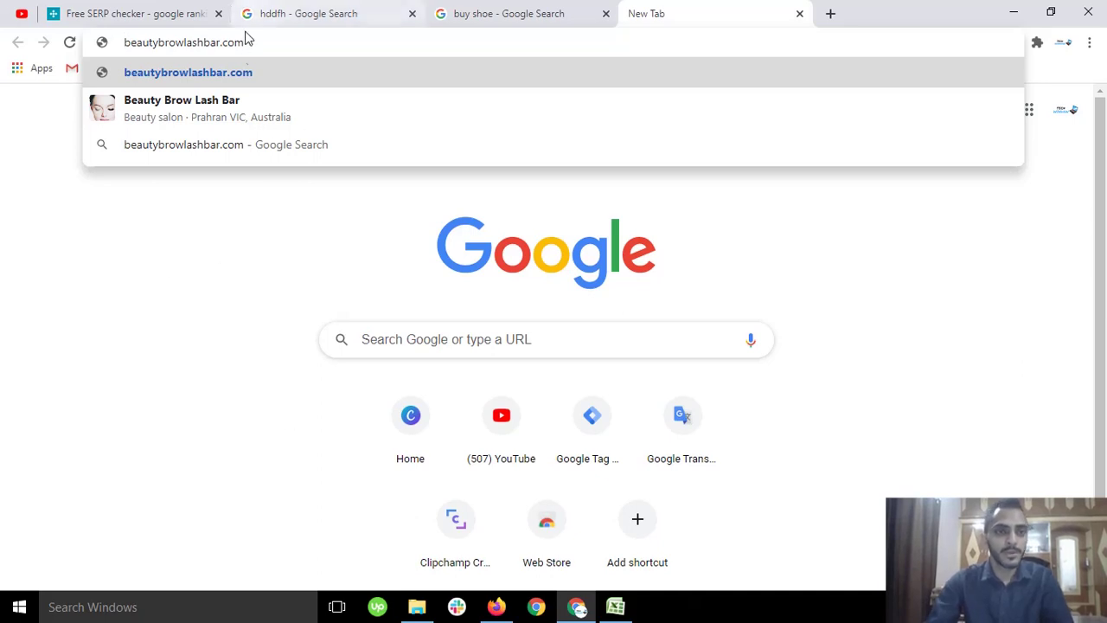
{"action": "left_click_drag", "start_coordinate": [247, 41], "coordinate": [115, 42]}
Replace the "buy shoe" query with the keyword "Beauty Salon Prahran" copied from the Excel keyword list and run the search
{"action": "left_click", "coordinate": [576, 11]}
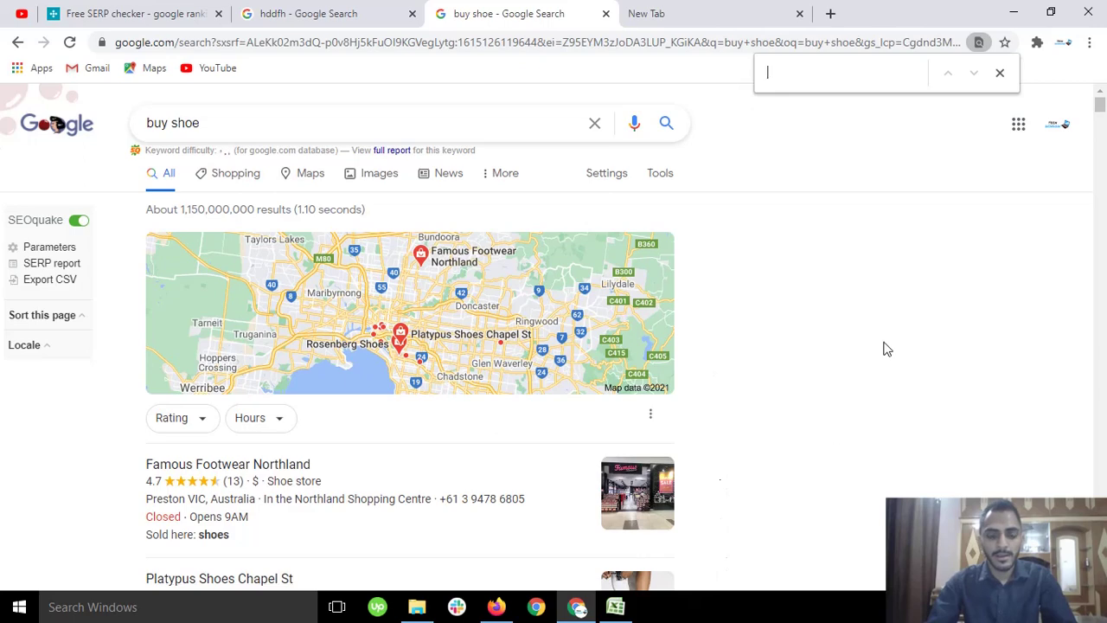
{"action": "left_click_drag", "start_coordinate": [208, 122], "coordinate": [109, 123]}
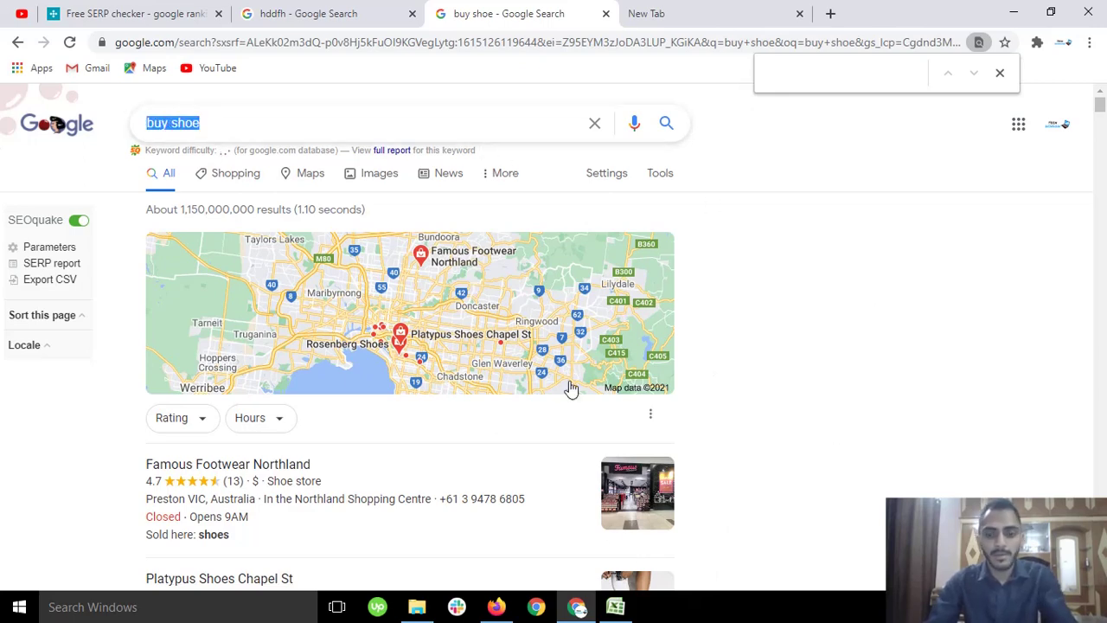
{"action": "left_click", "coordinate": [616, 608]}
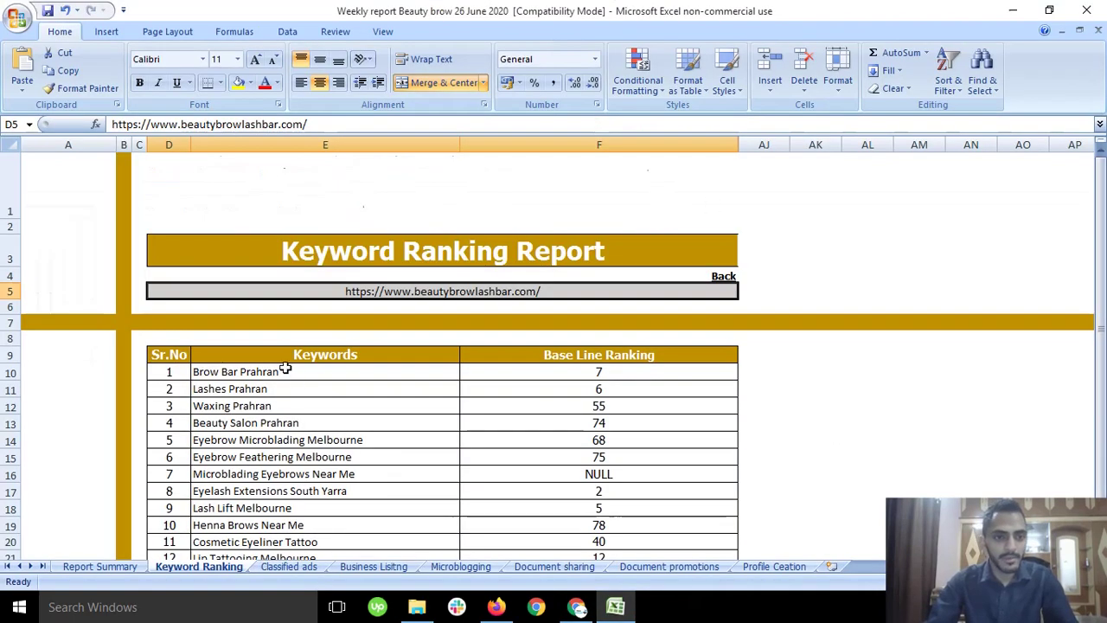
{"action": "scroll", "coordinate": [280, 398], "scroll_direction": "down", "scroll_amount": 2}
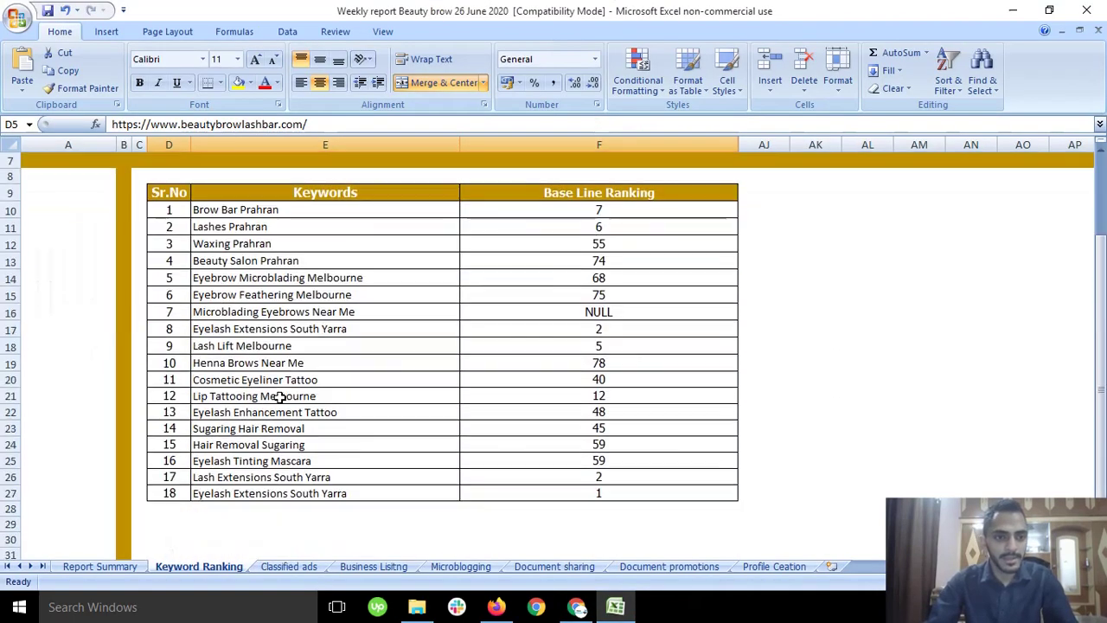
{"action": "left_click", "coordinate": [250, 264]}
{"action": "key", "text": "ctrl+c"}
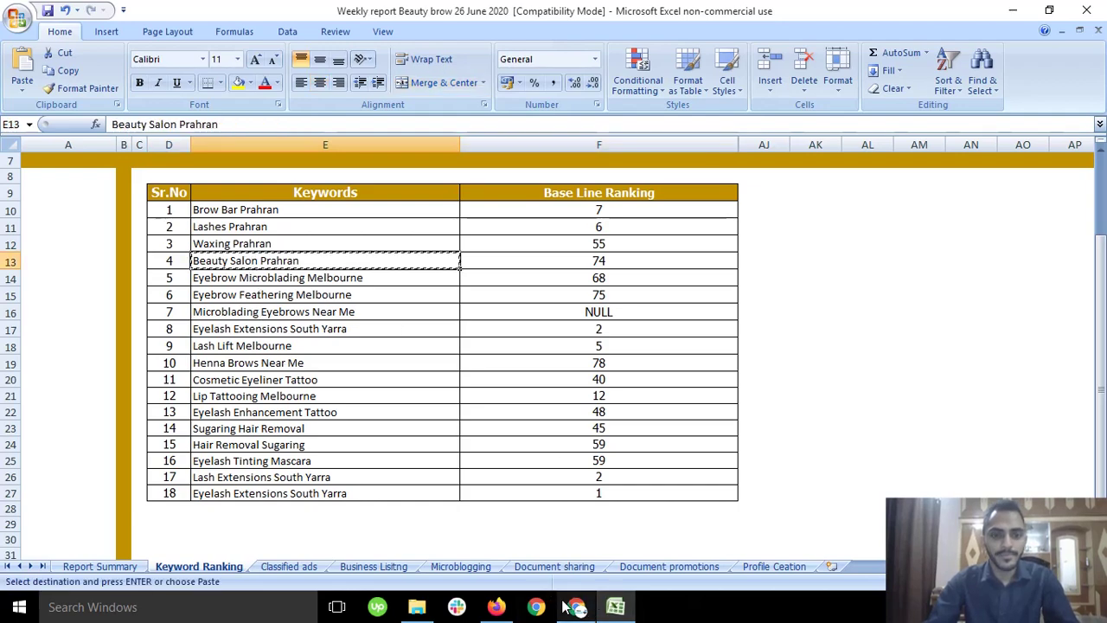
{"action": "left_click", "coordinate": [576, 608]}
{"action": "key", "text": "ctrl+v"}
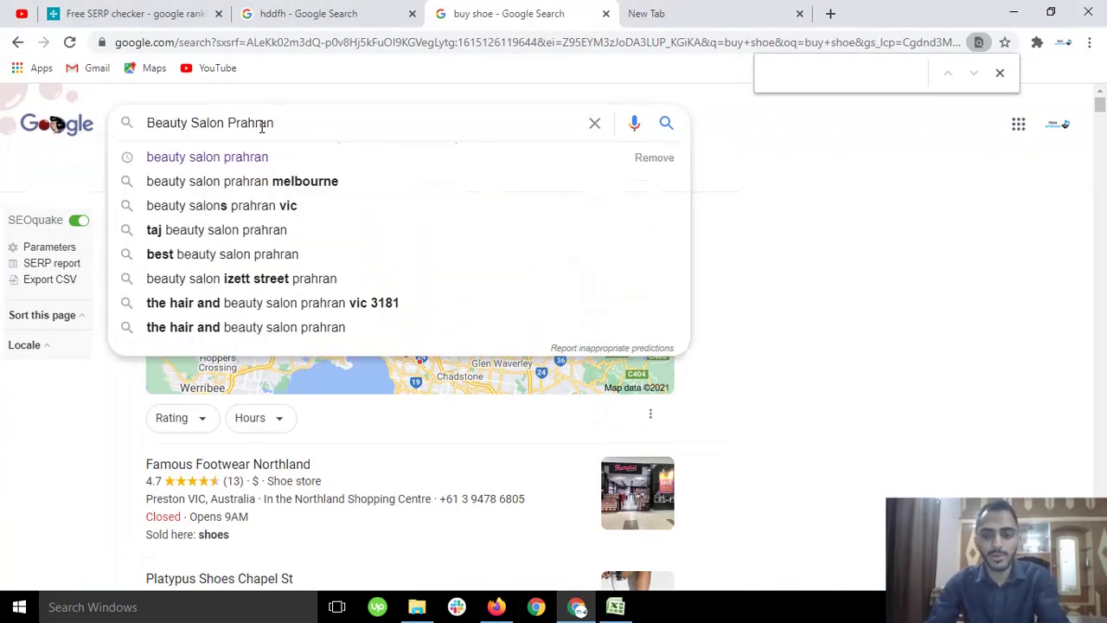
{"action": "key", "text": "Return"}
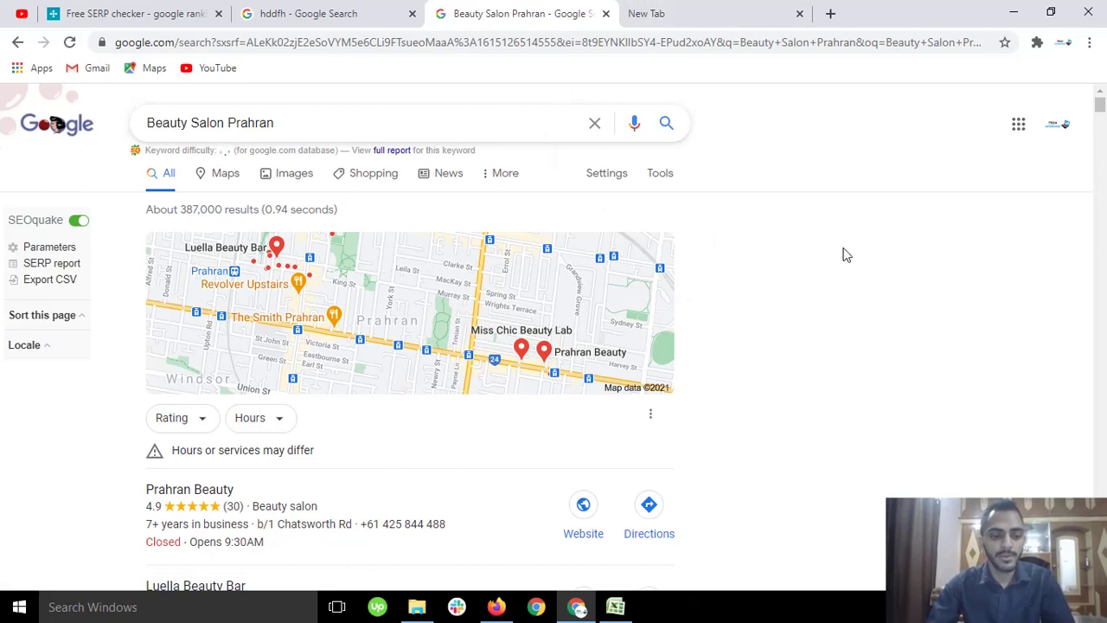
Copy beautybrowlashbar.com from the new tab and find it on the "Beauty Salon Prahran" results page
{"action": "key", "text": "ctrl+f"}
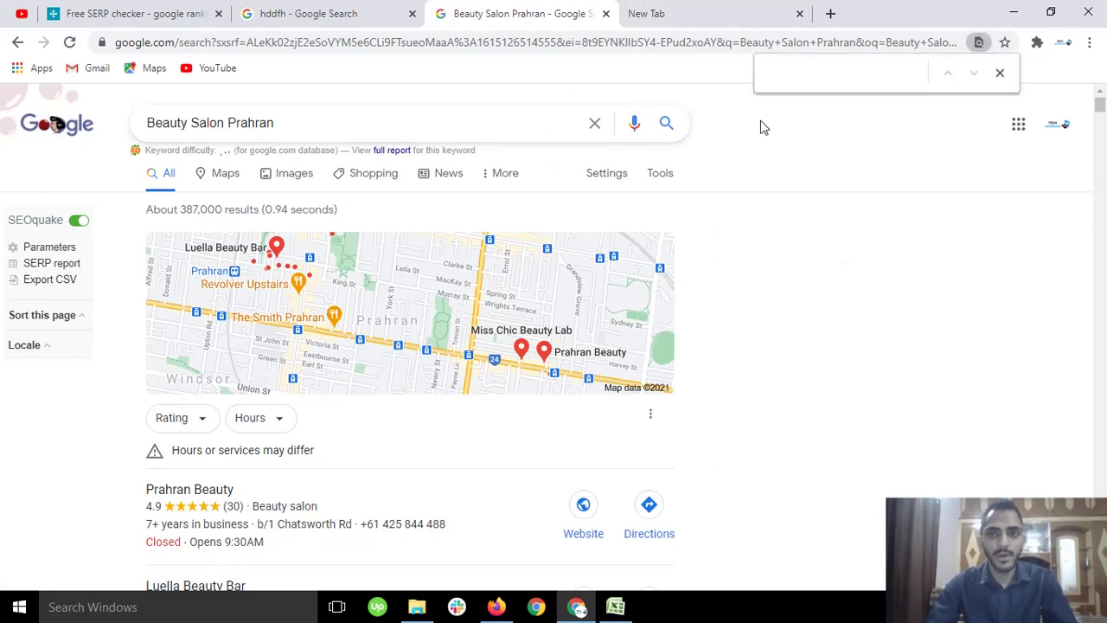
{"action": "left_click", "coordinate": [663, 11]}
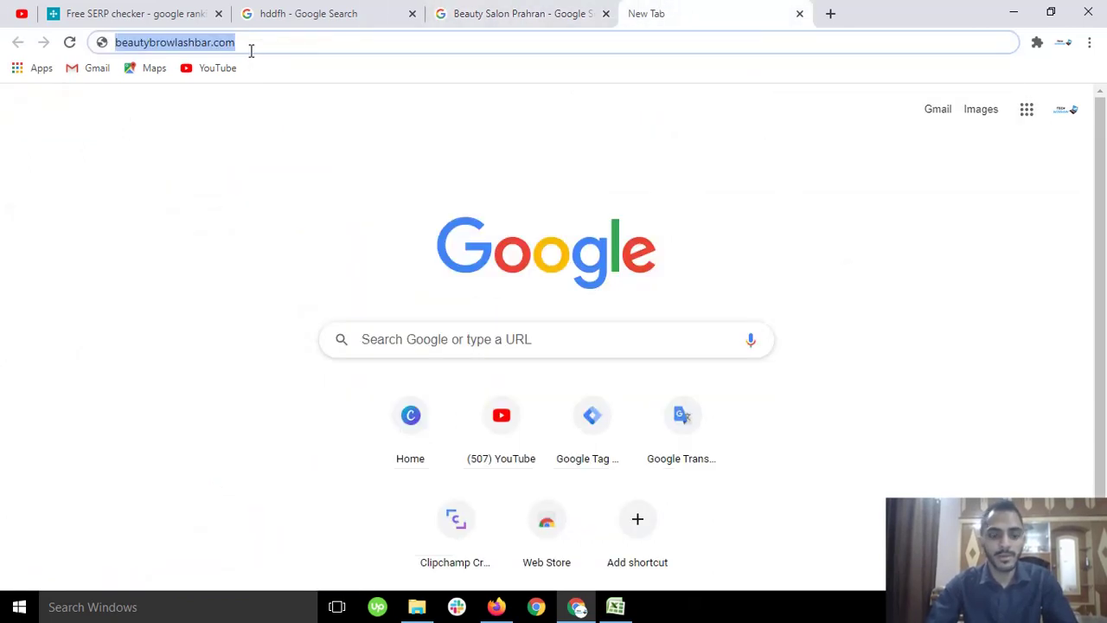
{"action": "left_click", "coordinate": [566, 10]}
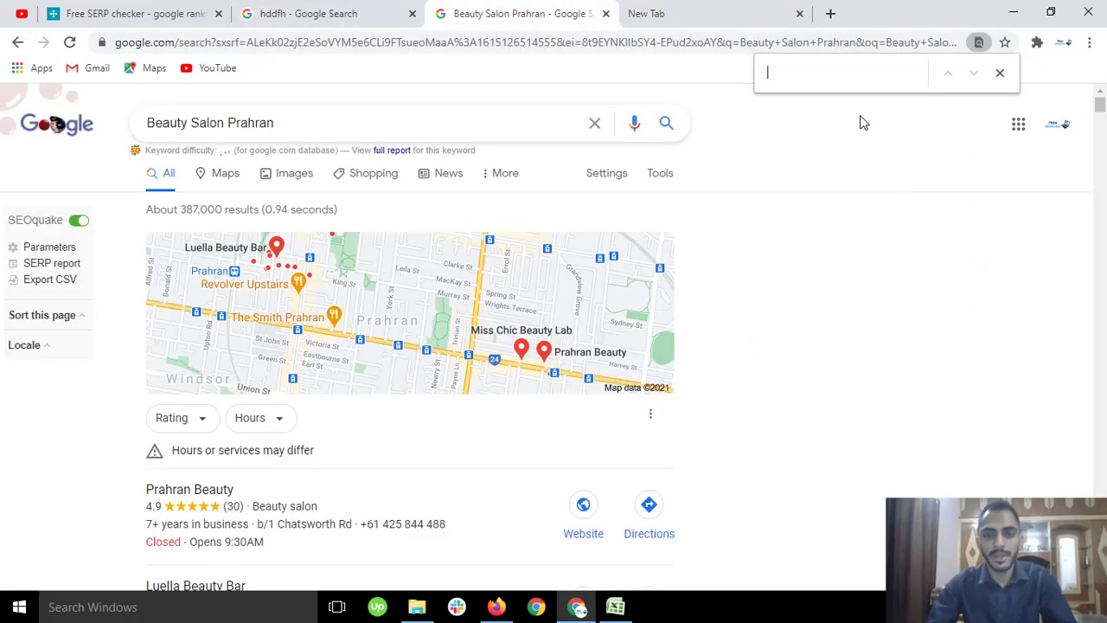
{"action": "key", "text": "ctrl+v"}
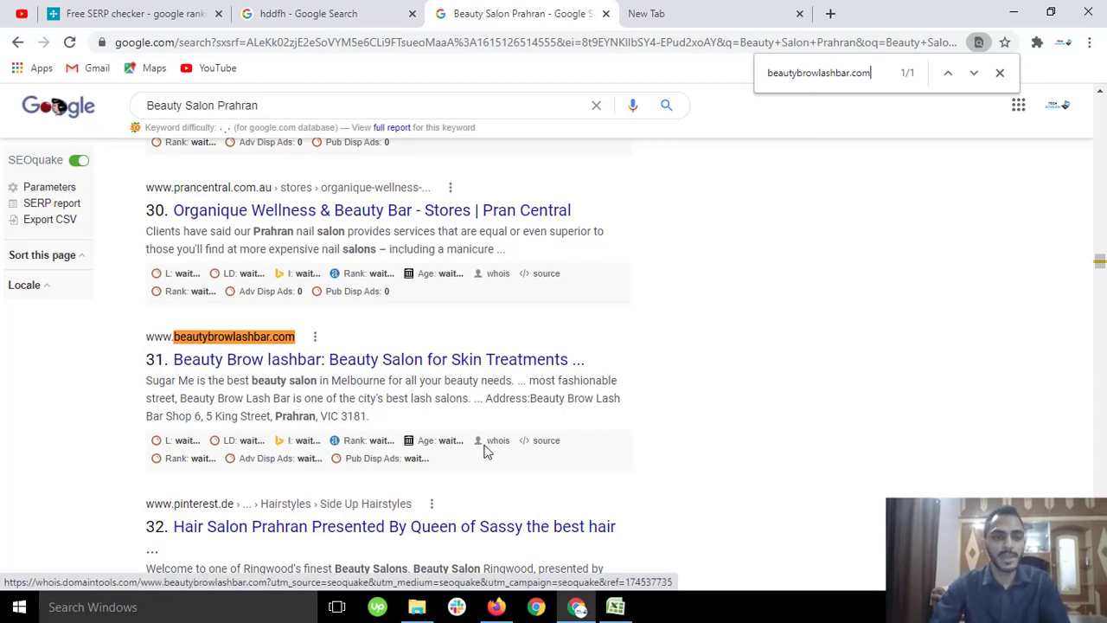
Copy the keyword "Lashes Prahran" from the Excel keyword list and run it as the Google search in place of "Beauty Salon Prahran"
{"action": "left_click", "coordinate": [615, 611]}
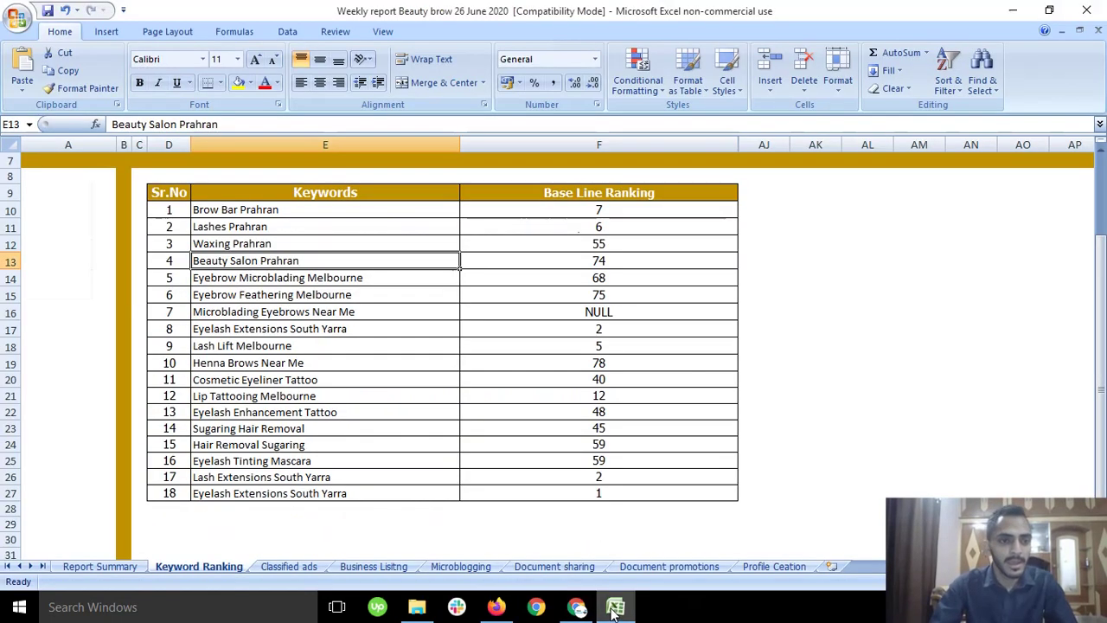
{"action": "left_click", "coordinate": [248, 226]}
{"action": "key", "text": "ctrl+c"}
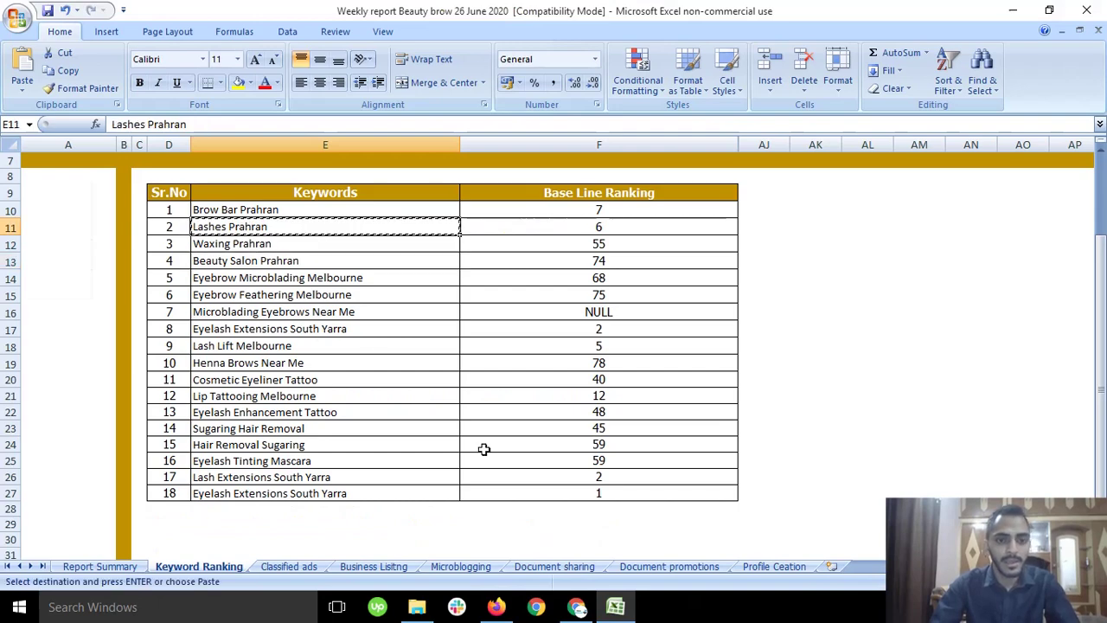
{"action": "left_click", "coordinate": [576, 608]}
{"action": "left_click_drag", "start_coordinate": [257, 105], "coordinate": [76, 105]}
{"action": "key", "text": "ctrl+v"}
{"action": "key", "text": "Return"}
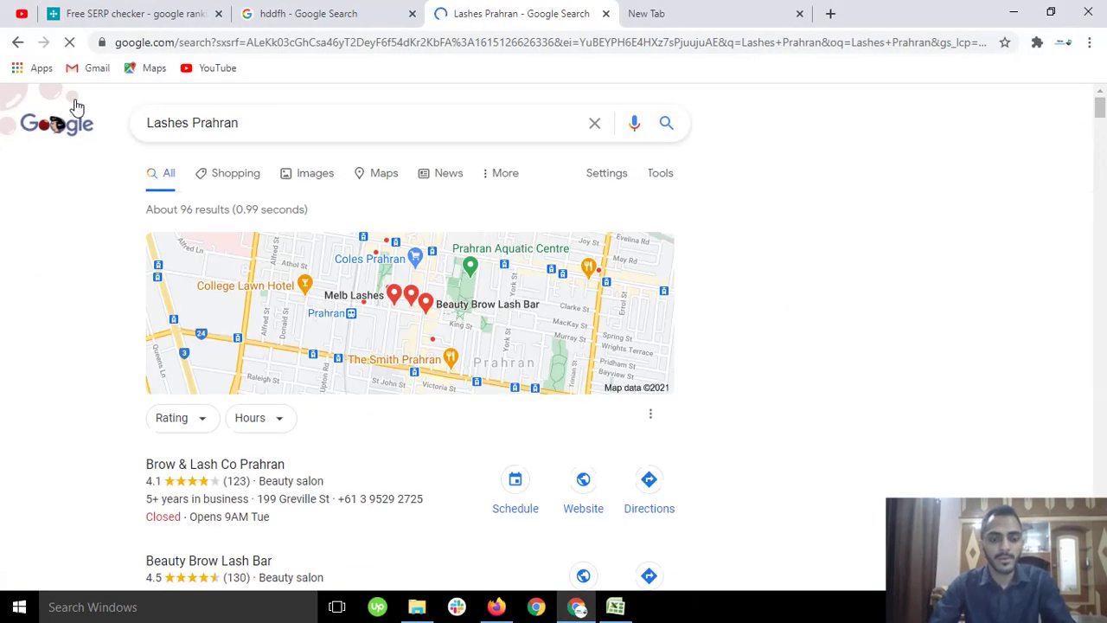
Find beautybrowlashbar.com on the "Lashes Prahran" results page and review the listings ranked above it
{"action": "key", "text": "ctrl+f"}
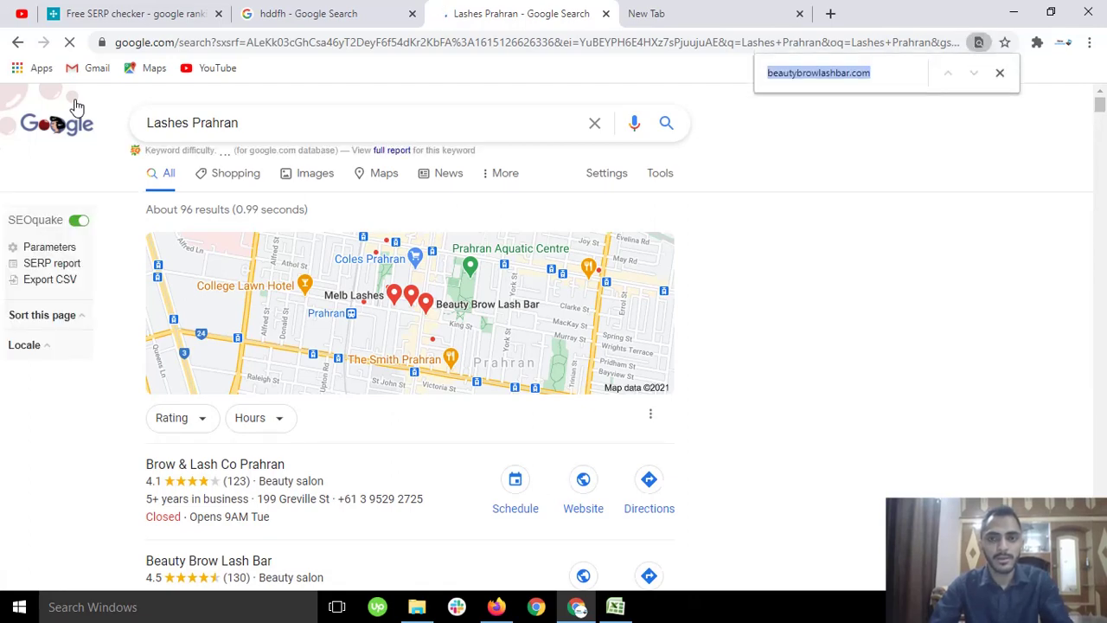
{"action": "key", "text": "Return"}
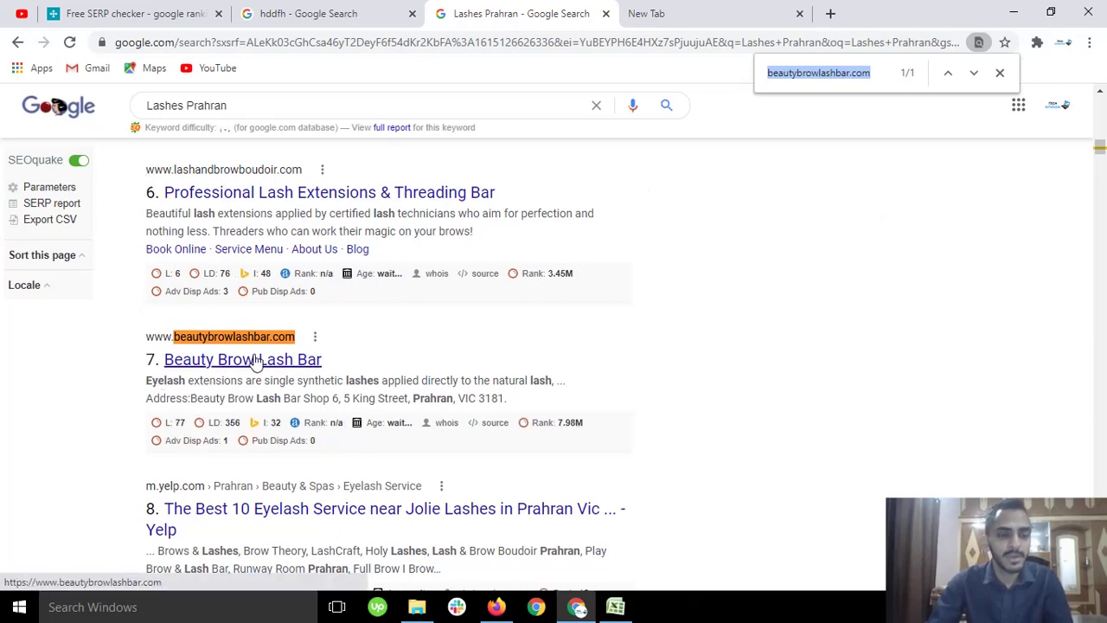
{"action": "scroll", "coordinate": [248, 366], "scroll_direction": "up", "scroll_amount": 3}
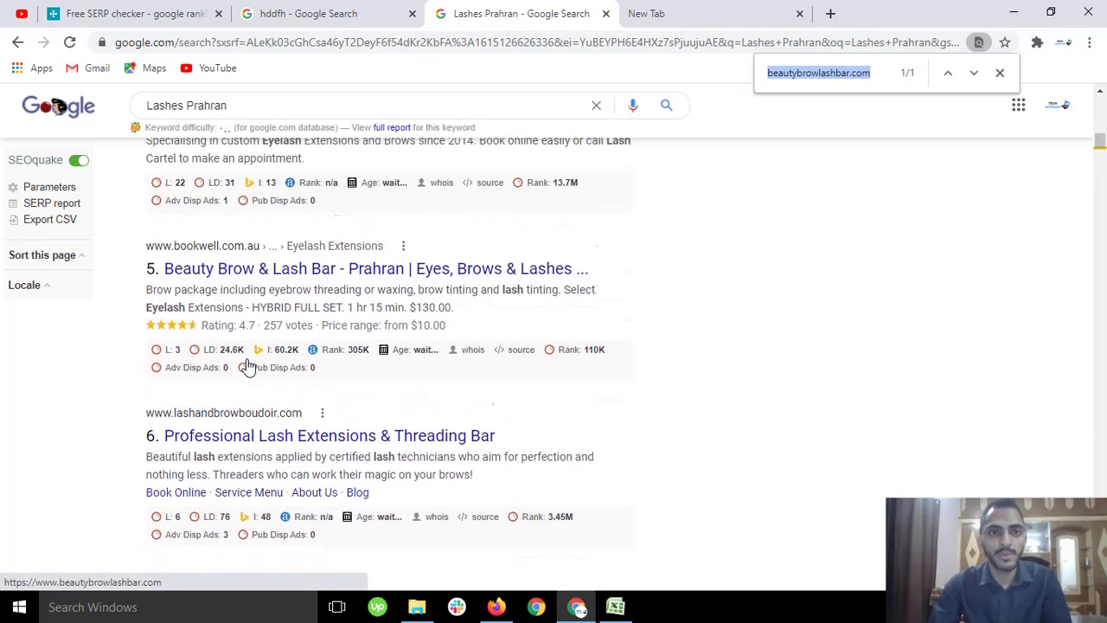
{"action": "scroll", "coordinate": [519, 376], "scroll_direction": "up", "scroll_amount": 4}
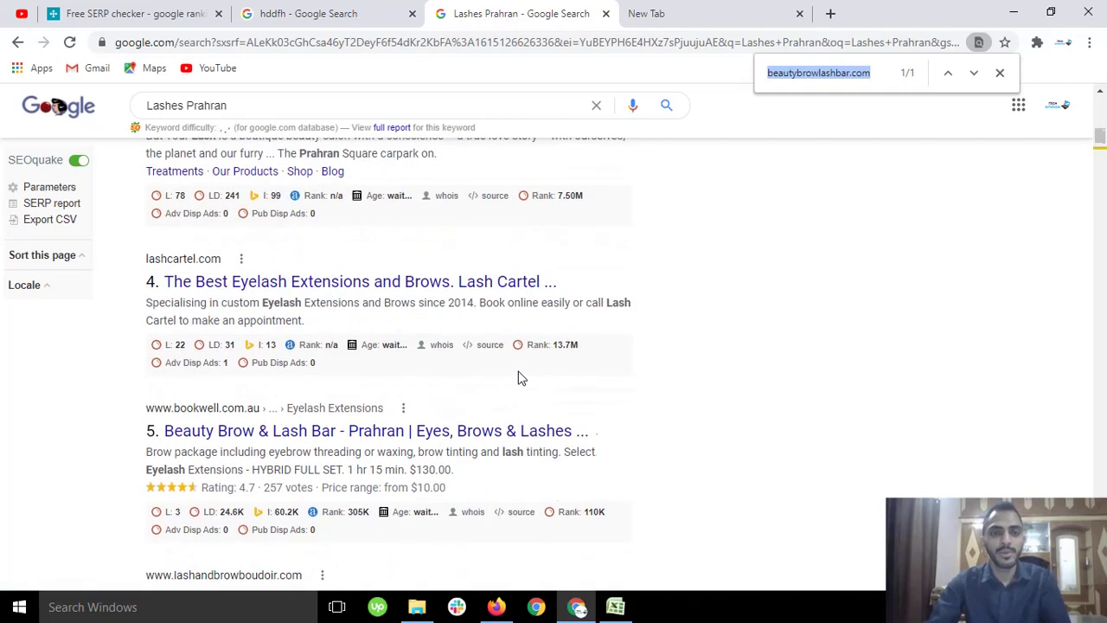
{"action": "scroll", "coordinate": [519, 377], "scroll_direction": "up", "scroll_amount": 1}
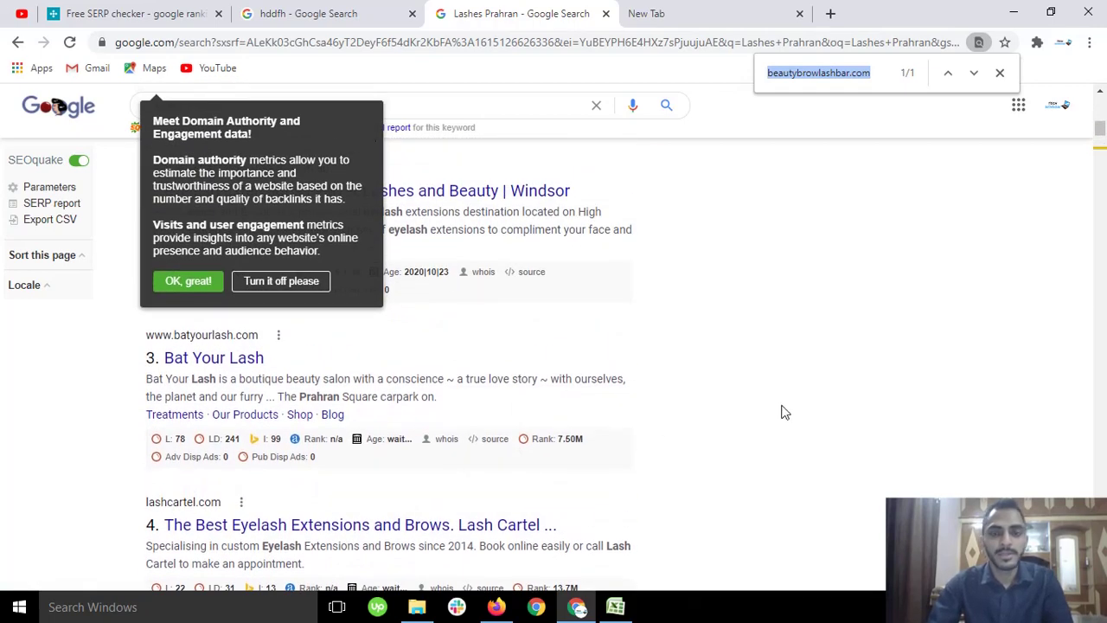
Accept the Domain Authority and Engagement data notice and review the map listings above the first organic result
{"action": "left_click", "coordinate": [820, 370]}
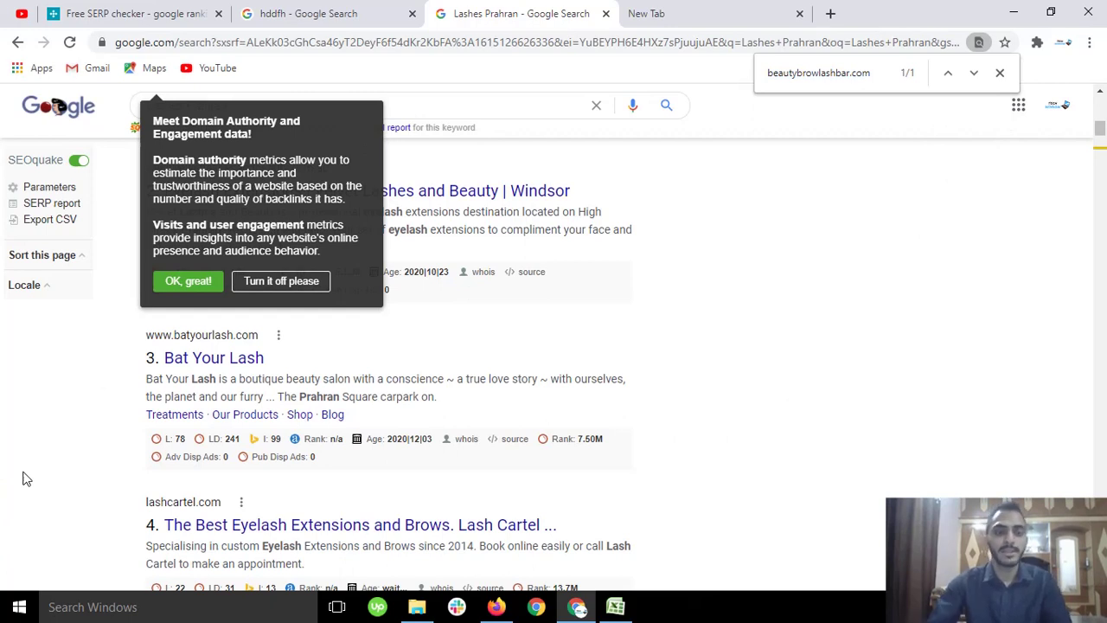
{"action": "left_click", "coordinate": [196, 288]}
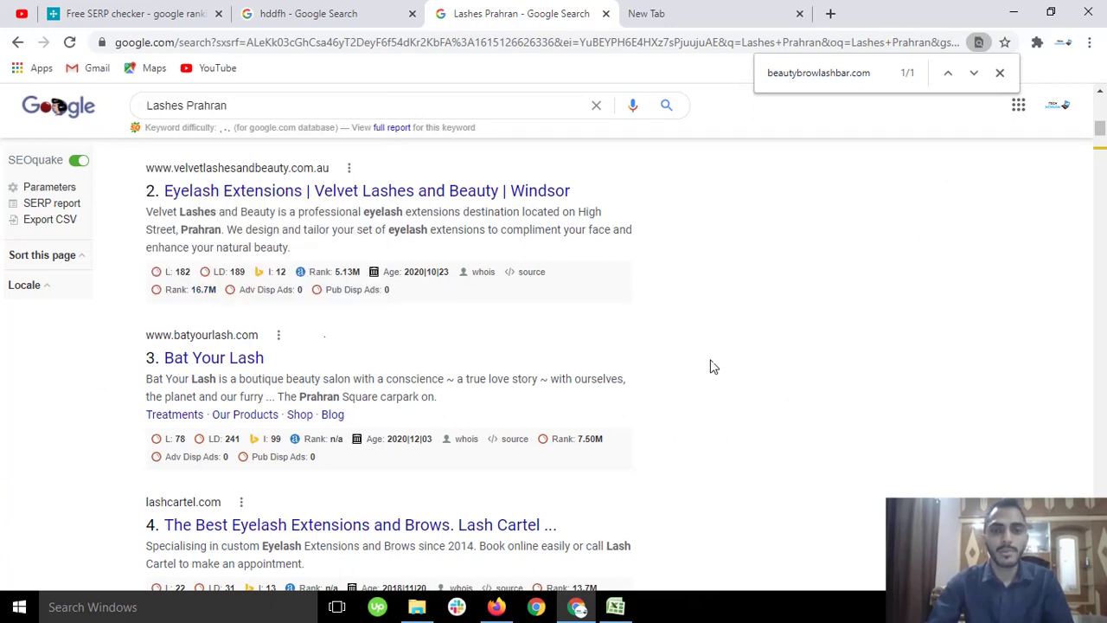
{"action": "scroll", "coordinate": [772, 349], "scroll_direction": "up", "scroll_amount": 5}
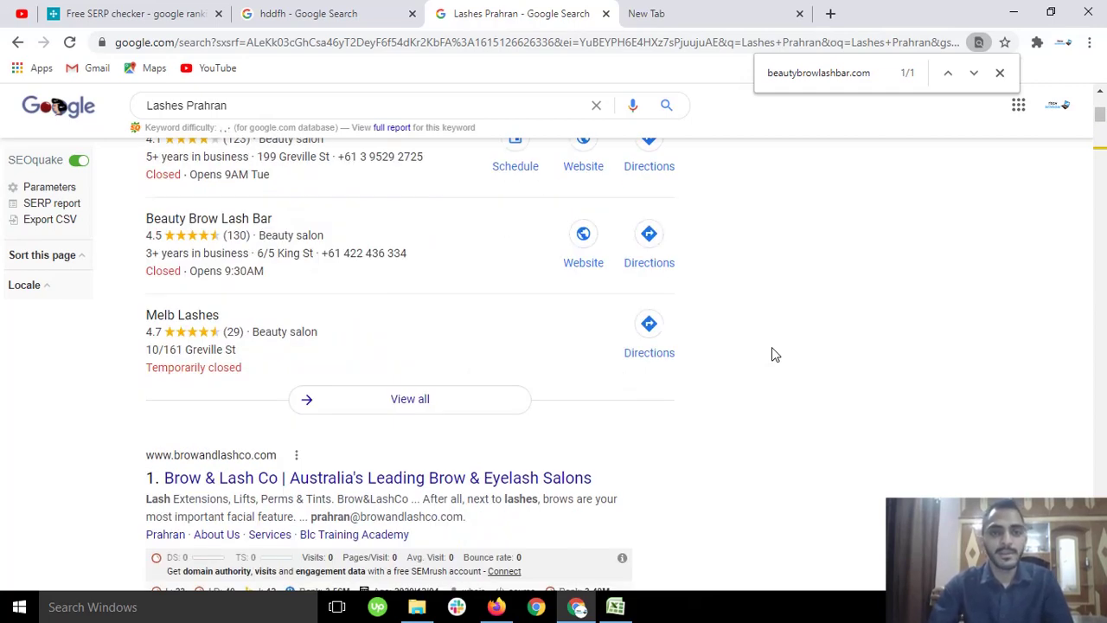
{"action": "scroll", "coordinate": [772, 350], "scroll_direction": "up", "scroll_amount": 2}
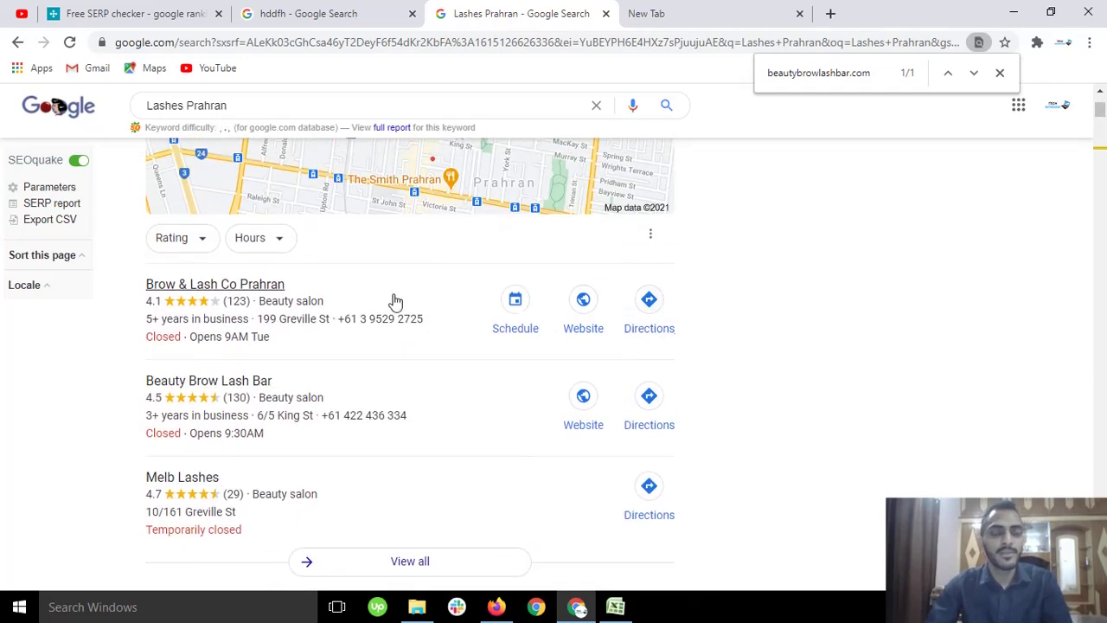
{"action": "scroll", "coordinate": [304, 141], "scroll_direction": "up", "scroll_amount": 3}
Switch to the open SERPROBOT page and examine its web address, region setting and keyword result details
{"action": "left_click", "coordinate": [125, 12]}
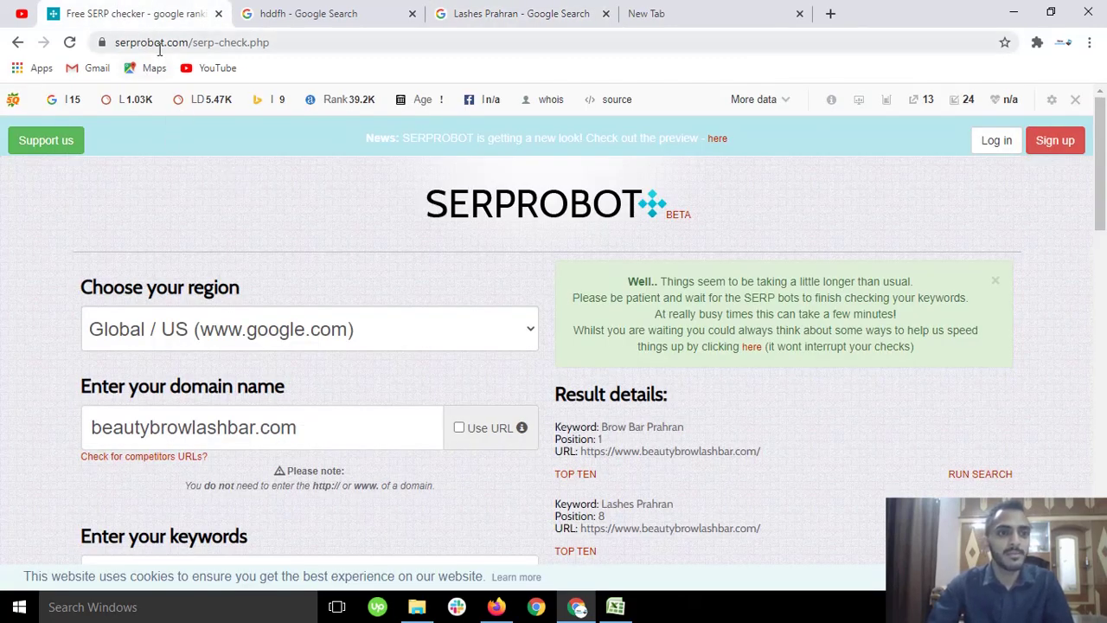
{"action": "left_click", "coordinate": [127, 43]}
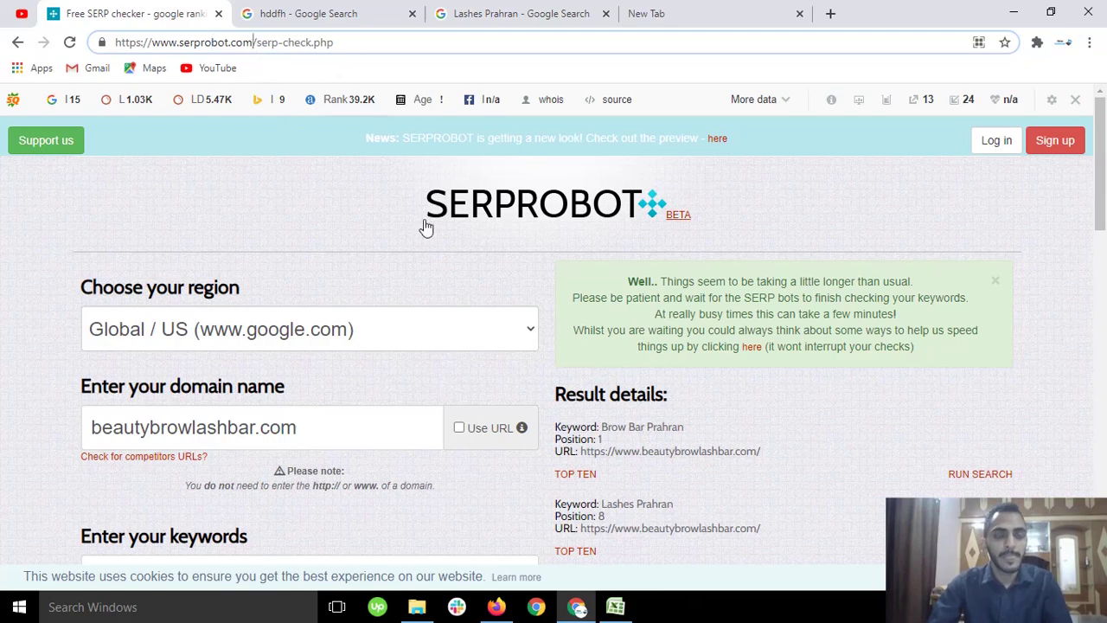
{"action": "scroll", "coordinate": [342, 227], "scroll_direction": "down", "scroll_amount": 2}
{"action": "scroll", "coordinate": [342, 226], "scroll_direction": "up", "scroll_amount": 2}
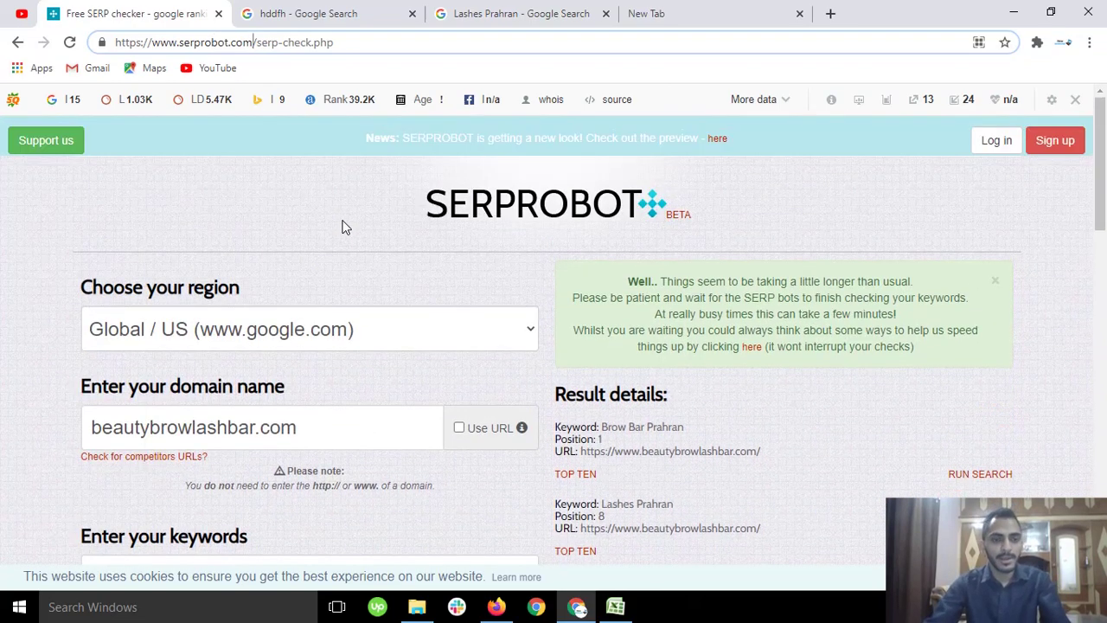
{"action": "scroll", "coordinate": [341, 226], "scroll_direction": "down", "scroll_amount": 1}
{"action": "scroll", "coordinate": [341, 225], "scroll_direction": "up", "scroll_amount": 1}
{"action": "scroll", "coordinate": [340, 225], "scroll_direction": "down", "scroll_amount": 1}
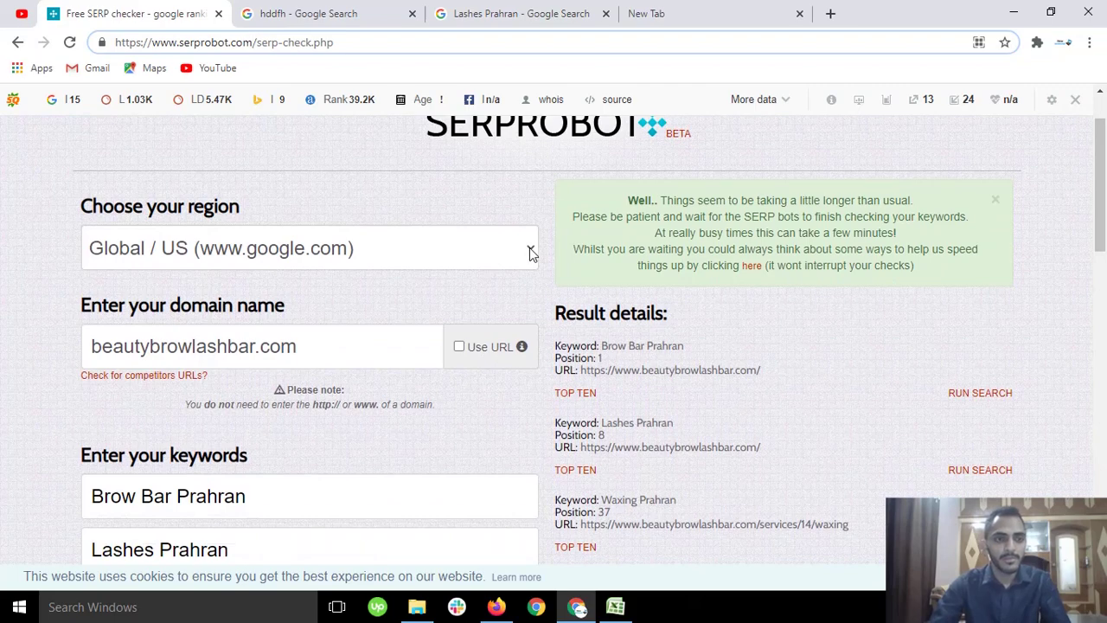
{"action": "left_click", "coordinate": [18, 43]}
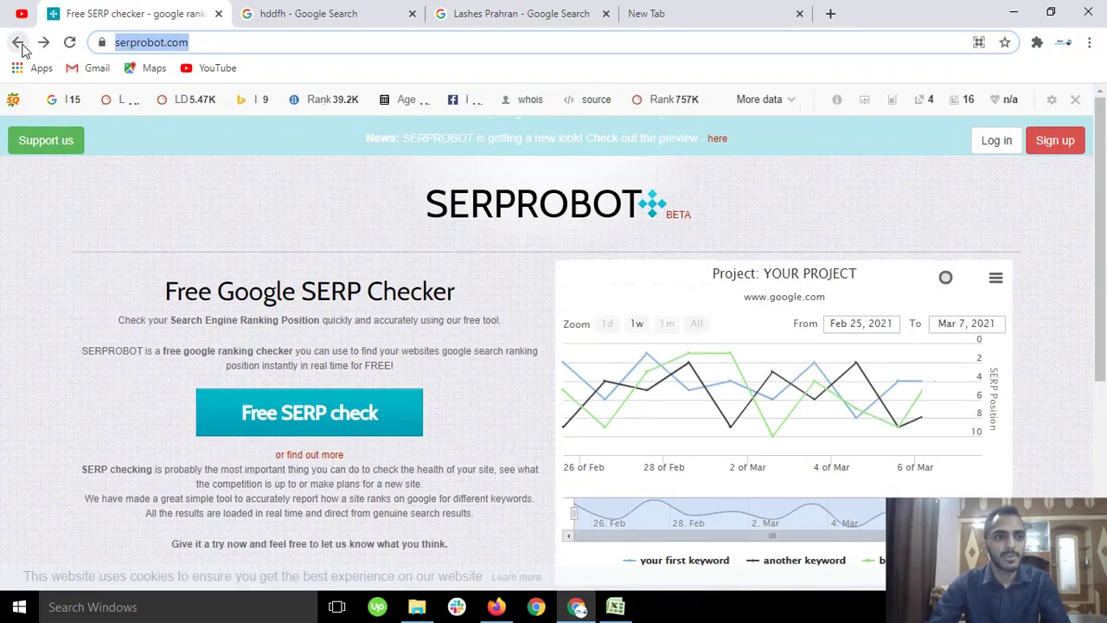
{"action": "left_click", "coordinate": [18, 43]}
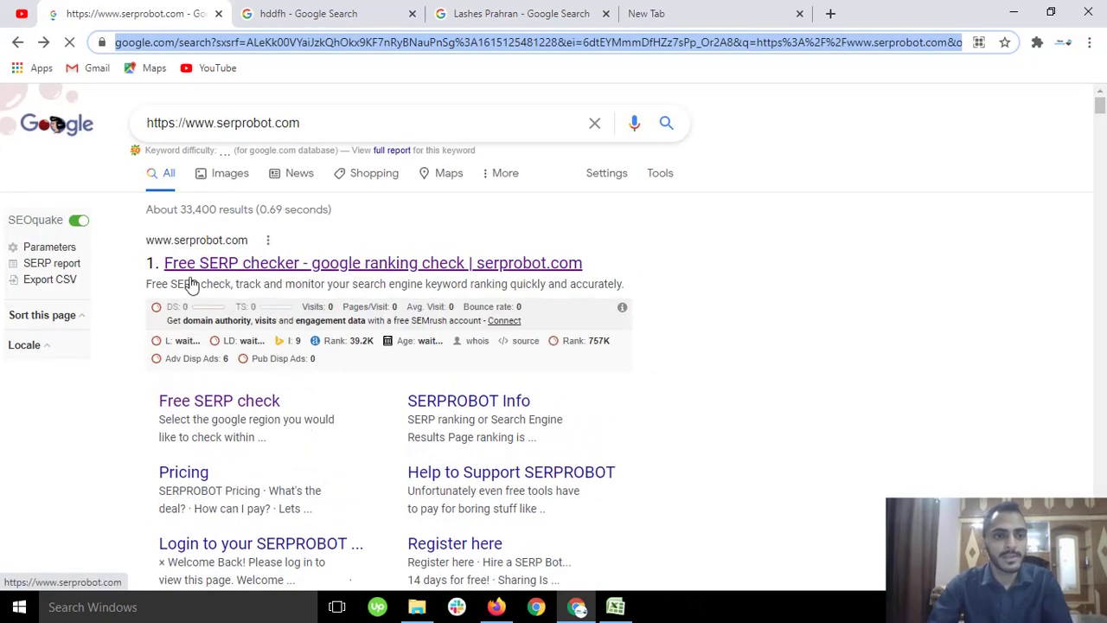
{"action": "left_click", "coordinate": [291, 273]}
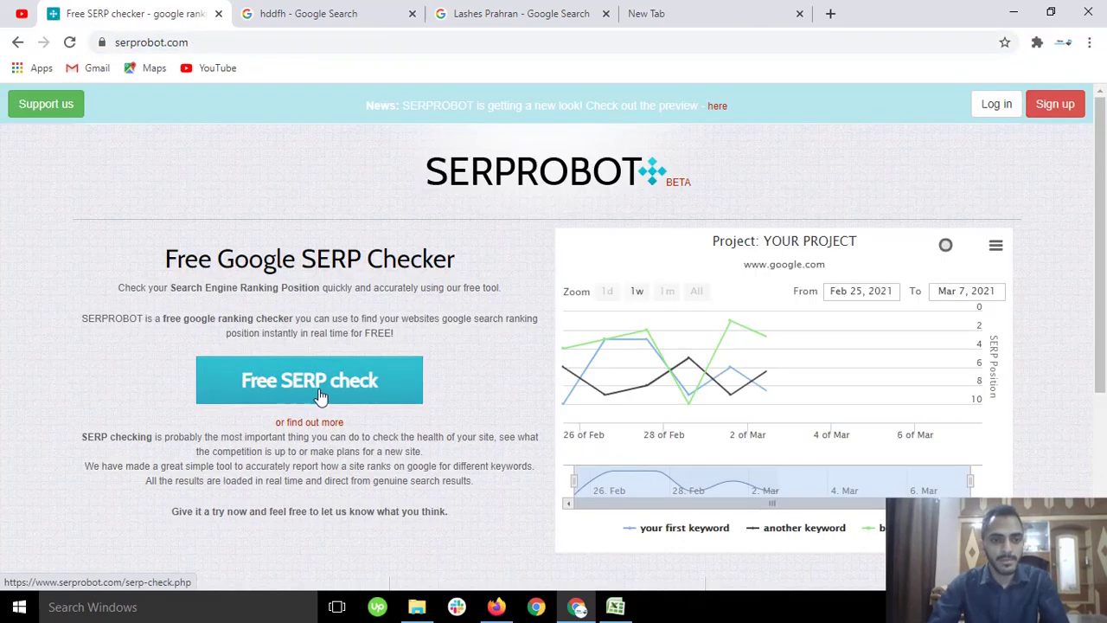
{"action": "left_click", "coordinate": [331, 415]}
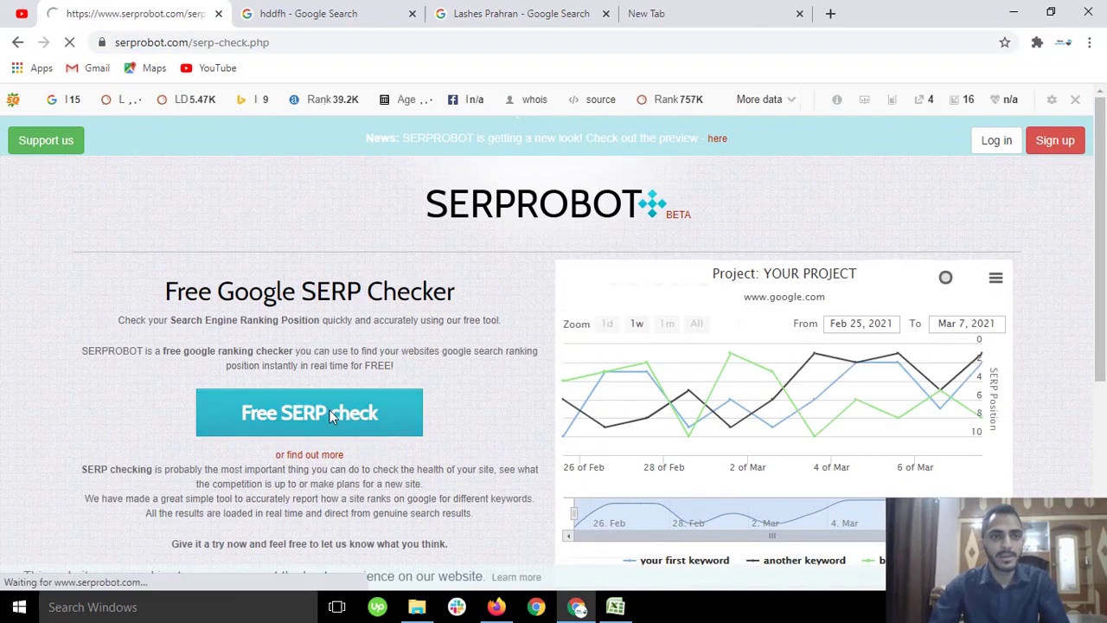
Look through the Google regions offered by the SERP checker and close the list without choosing another region
{"action": "scroll", "coordinate": [353, 390], "scroll_direction": "down", "scroll_amount": 4}
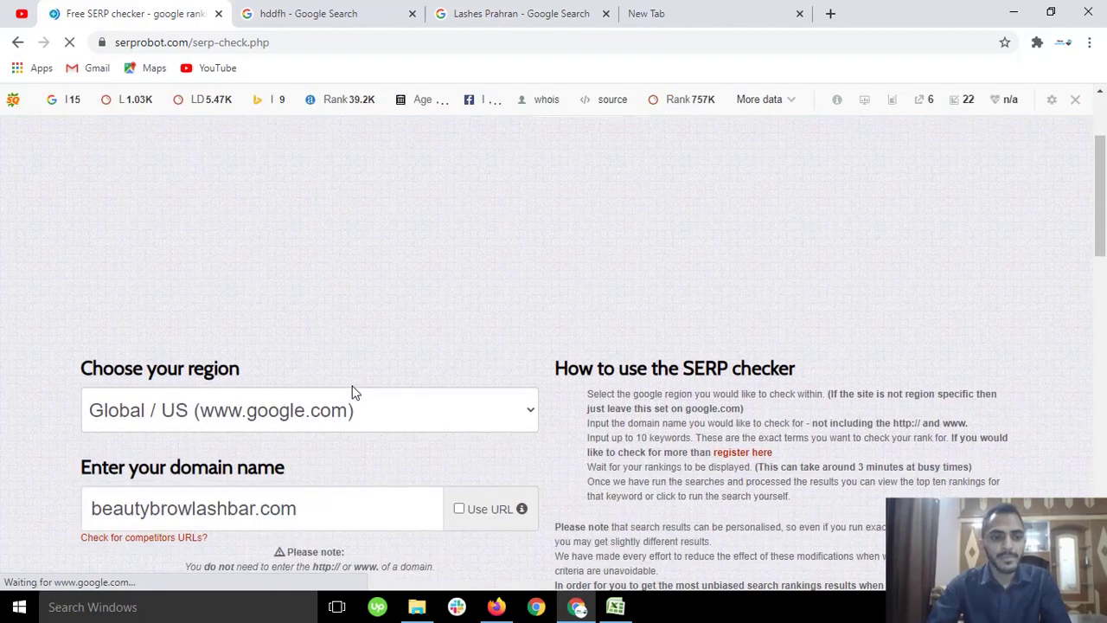
{"action": "left_click", "coordinate": [462, 258]}
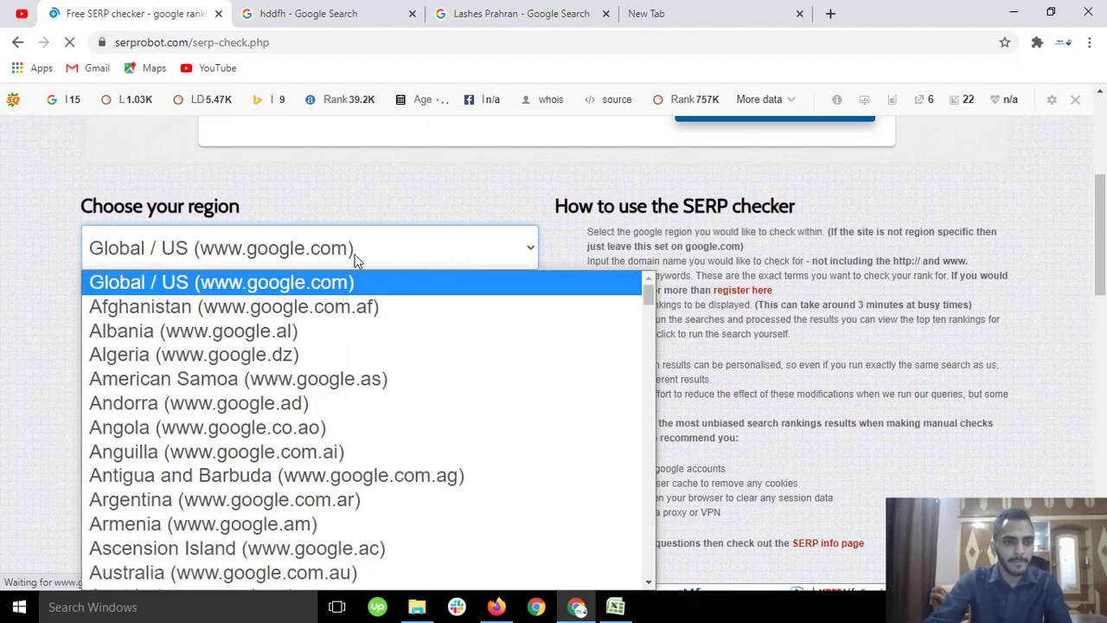
{"action": "scroll", "coordinate": [413, 353], "scroll_direction": "down", "scroll_amount": 3}
{"action": "scroll", "coordinate": [419, 352], "scroll_direction": "down", "scroll_amount": 12}
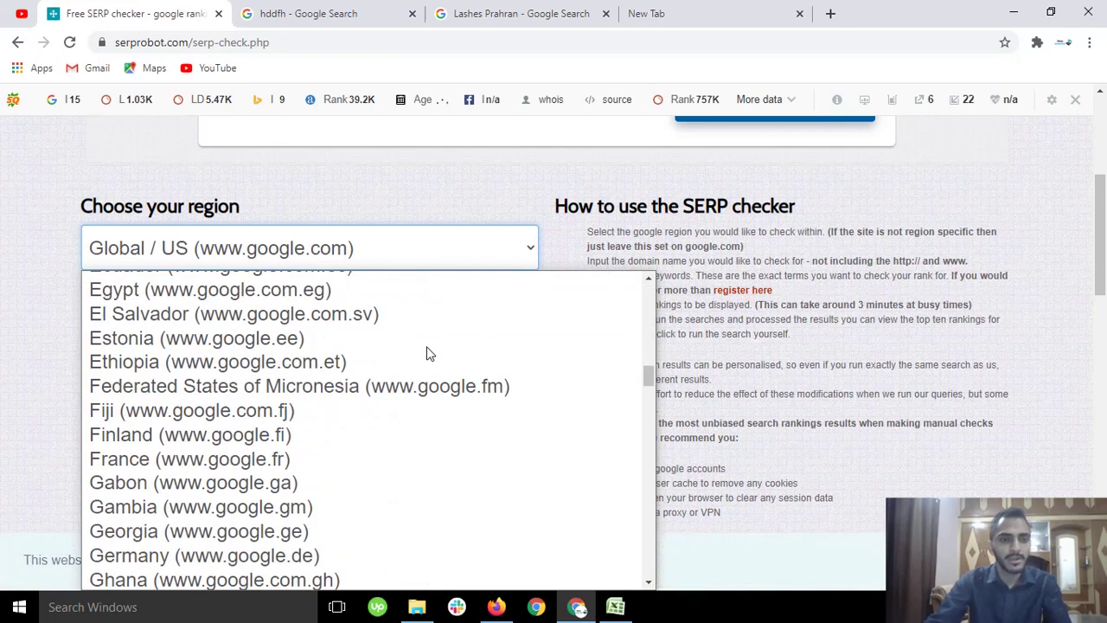
{"action": "scroll", "coordinate": [427, 351], "scroll_direction": "up", "scroll_amount": 2}
{"action": "scroll", "coordinate": [427, 350], "scroll_direction": "down", "scroll_amount": 10}
{"action": "scroll", "coordinate": [429, 348], "scroll_direction": "up", "scroll_amount": 13}
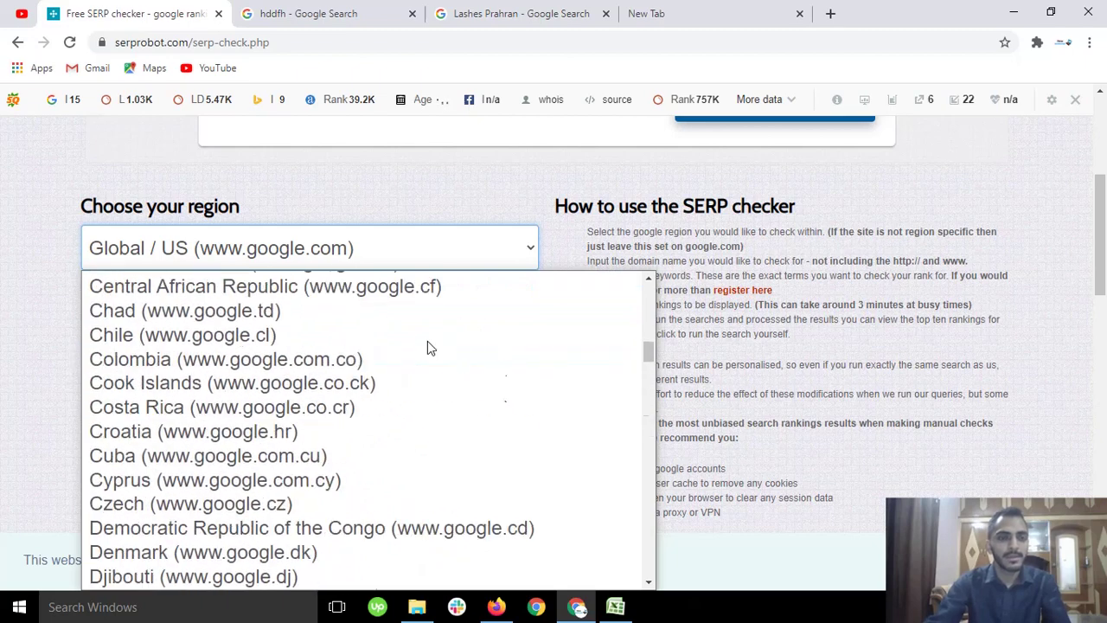
{"action": "scroll", "coordinate": [427, 346], "scroll_direction": "up", "scroll_amount": 10}
{"action": "left_click", "coordinate": [11, 352]}
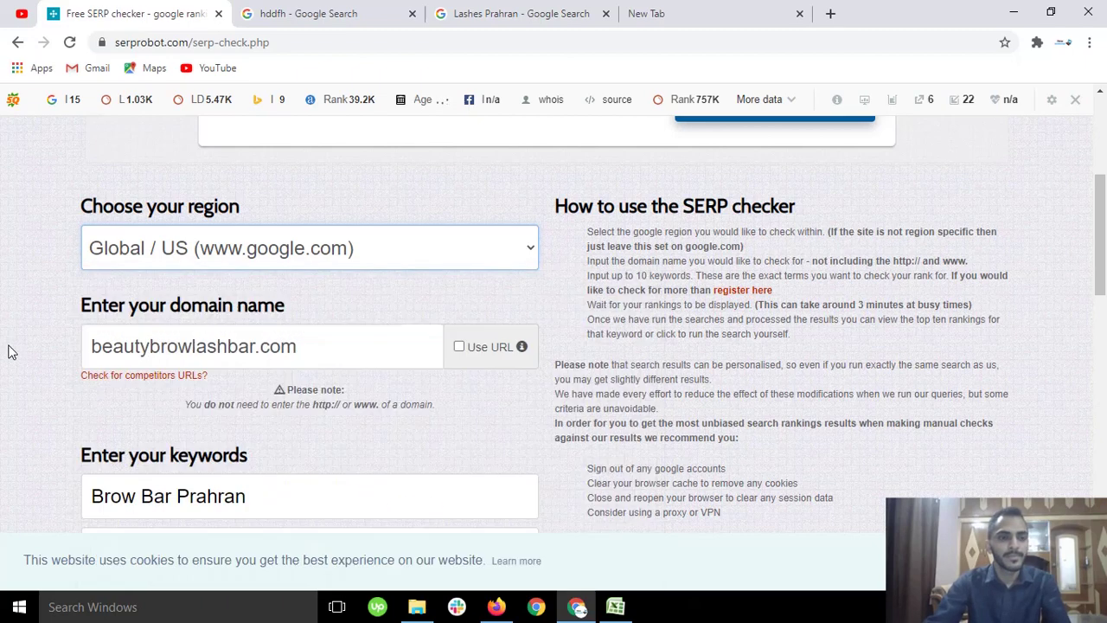
{"action": "scroll", "coordinate": [79, 377], "scroll_direction": "down", "scroll_amount": 3}
{"action": "scroll", "coordinate": [78, 377], "scroll_direction": "up", "scroll_amount": 1}
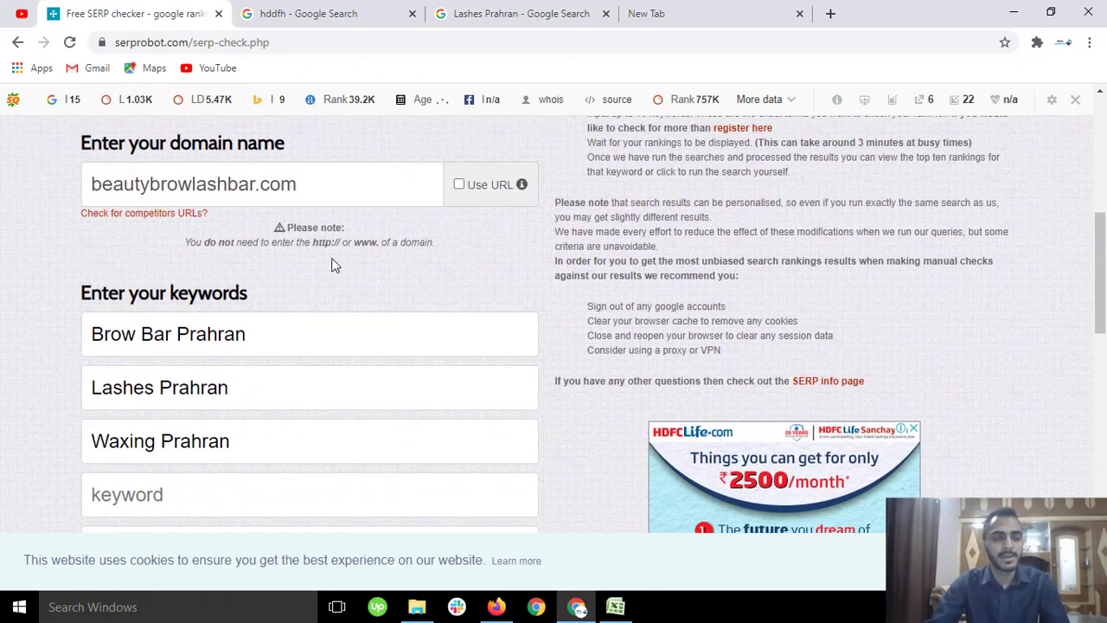
{"action": "left_click", "coordinate": [328, 188]}
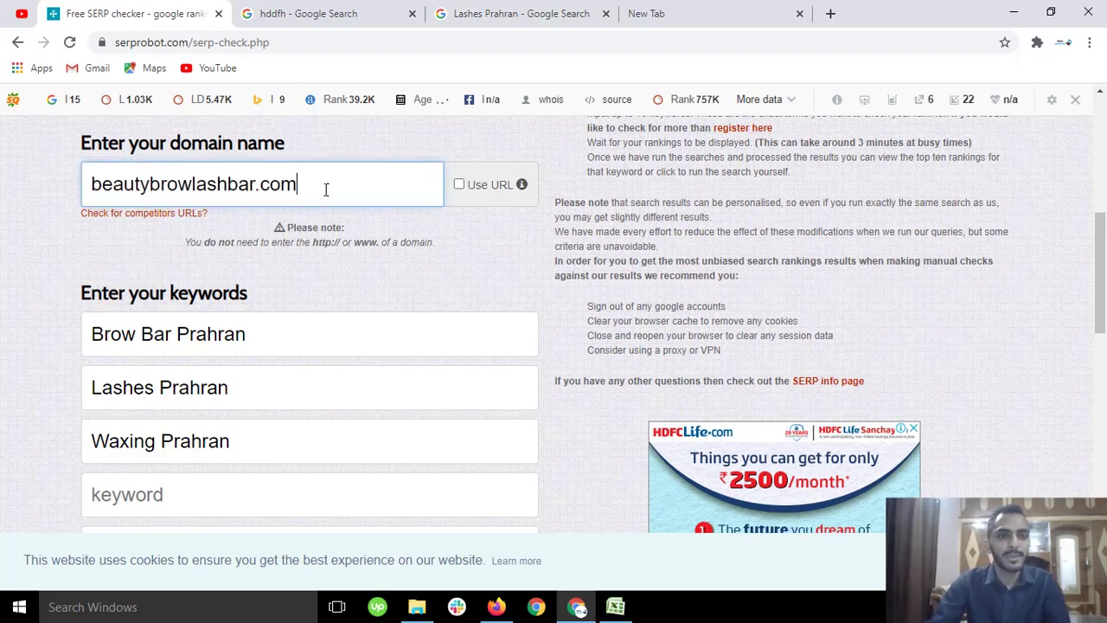
{"action": "left_click_drag", "start_coordinate": [326, 189], "coordinate": [70, 195]}
{"action": "left_click", "coordinate": [212, 196]}
Examine the filled and empty keyword fields of the SERP check form and the robot verification below them
{"action": "scroll", "coordinate": [339, 193], "scroll_direction": "down", "scroll_amount": 2}
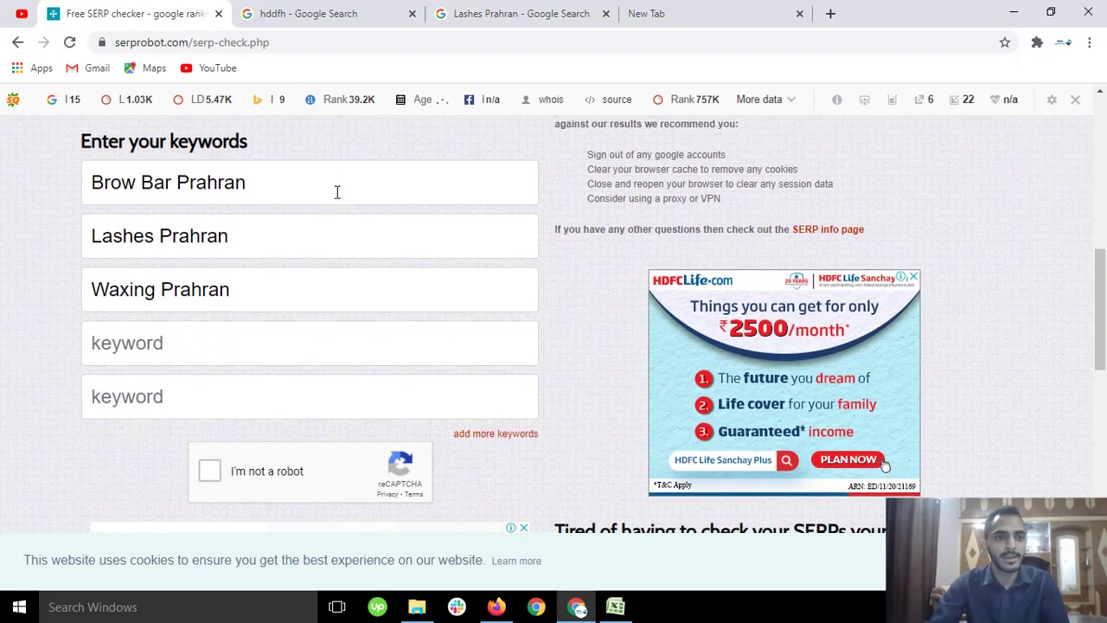
{"action": "scroll", "coordinate": [338, 193], "scroll_direction": "up", "scroll_amount": 2}
{"action": "scroll", "coordinate": [337, 192], "scroll_direction": "down", "scroll_amount": 1}
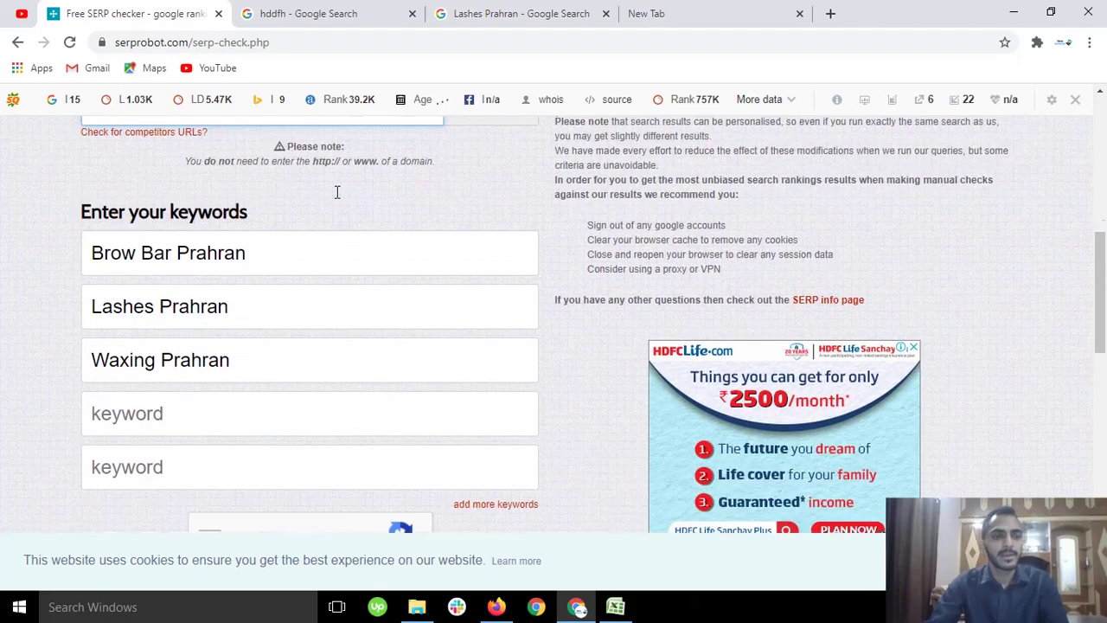
{"action": "left_click_drag", "start_coordinate": [259, 253], "coordinate": [97, 252]}
{"action": "left_click", "coordinate": [272, 250]}
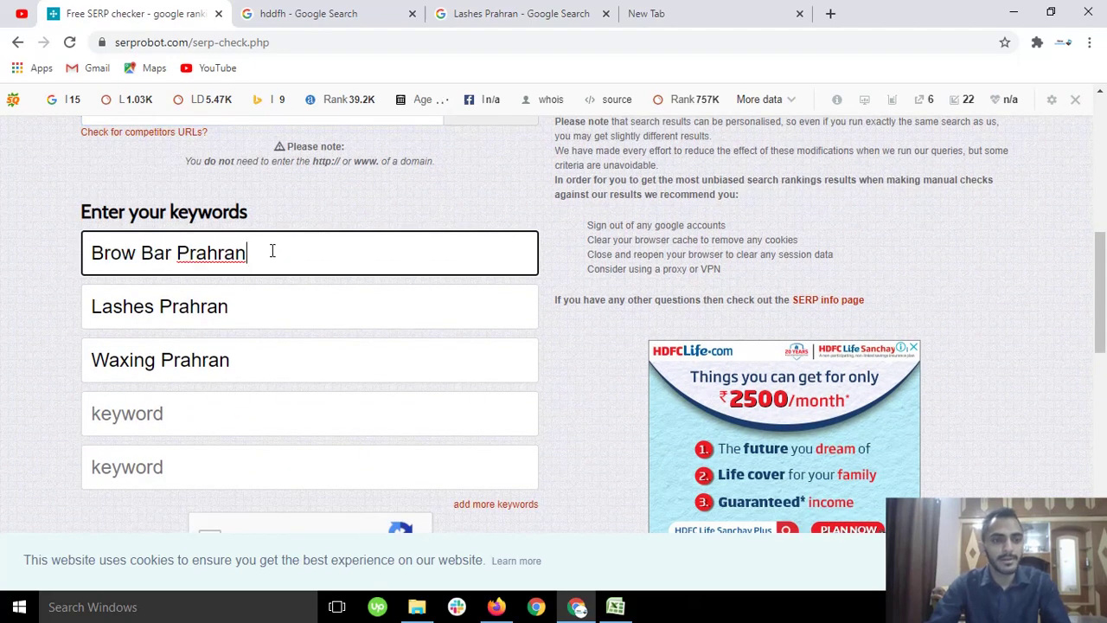
{"action": "left_click_drag", "start_coordinate": [272, 250], "coordinate": [240, 252]}
{"action": "scroll", "coordinate": [239, 250], "scroll_direction": "down", "scroll_amount": 4}
{"action": "scroll", "coordinate": [239, 249], "scroll_direction": "up", "scroll_amount": 3}
{"action": "left_click", "coordinate": [88, 327]}
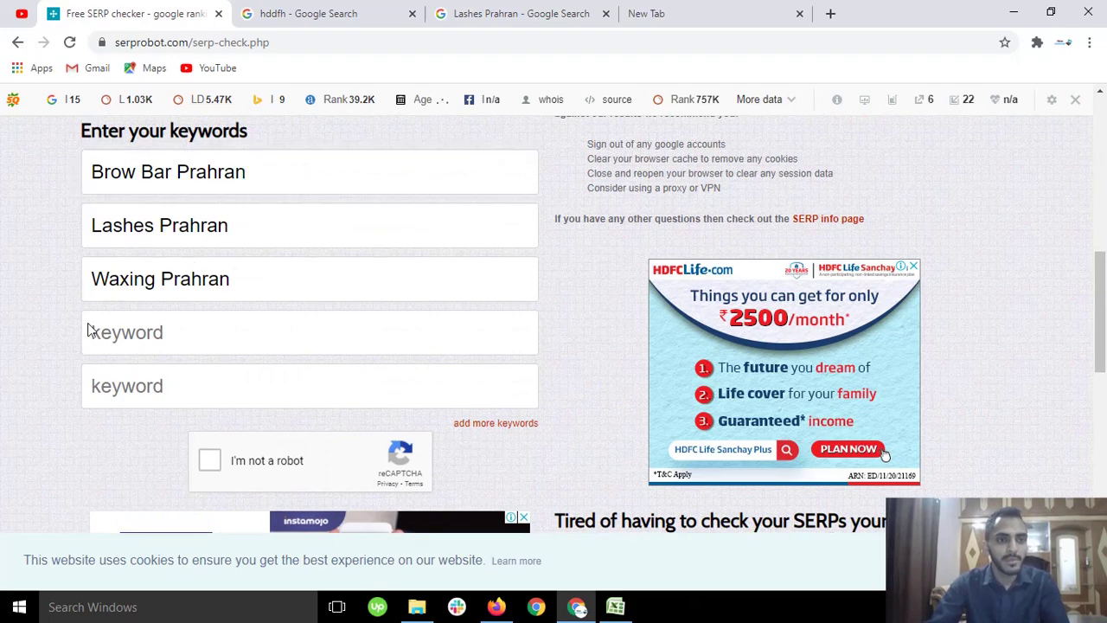
{"action": "left_click", "coordinate": [229, 386]}
{"action": "left_click", "coordinate": [242, 332]}
{"action": "left_click", "coordinate": [262, 282]}
{"action": "left_click", "coordinate": [262, 227]}
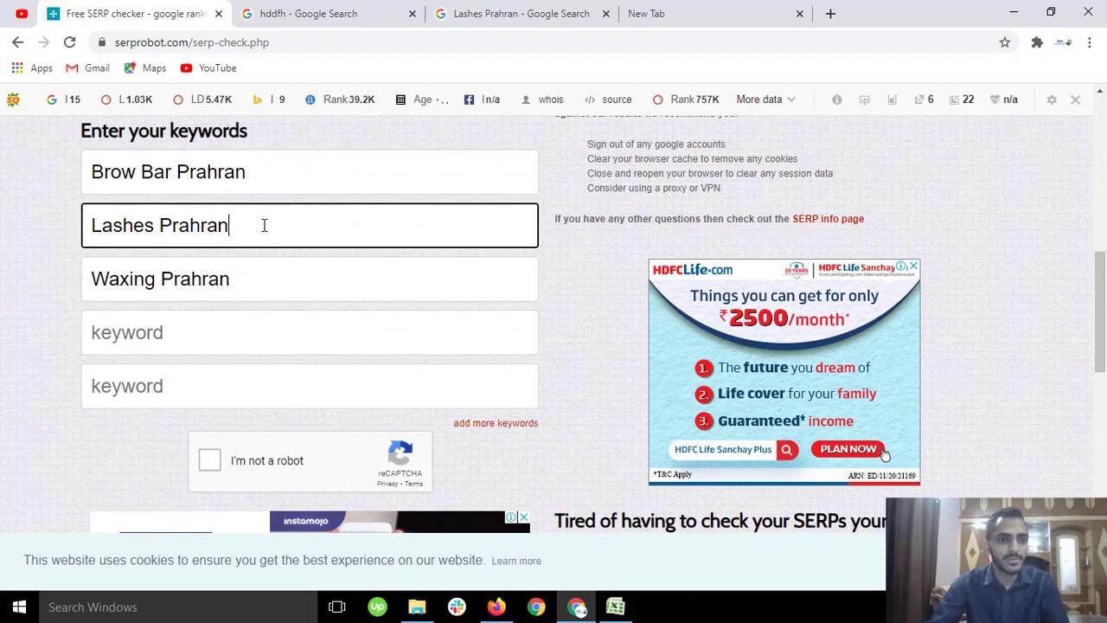
{"action": "key", "text": "shift+Tab"}
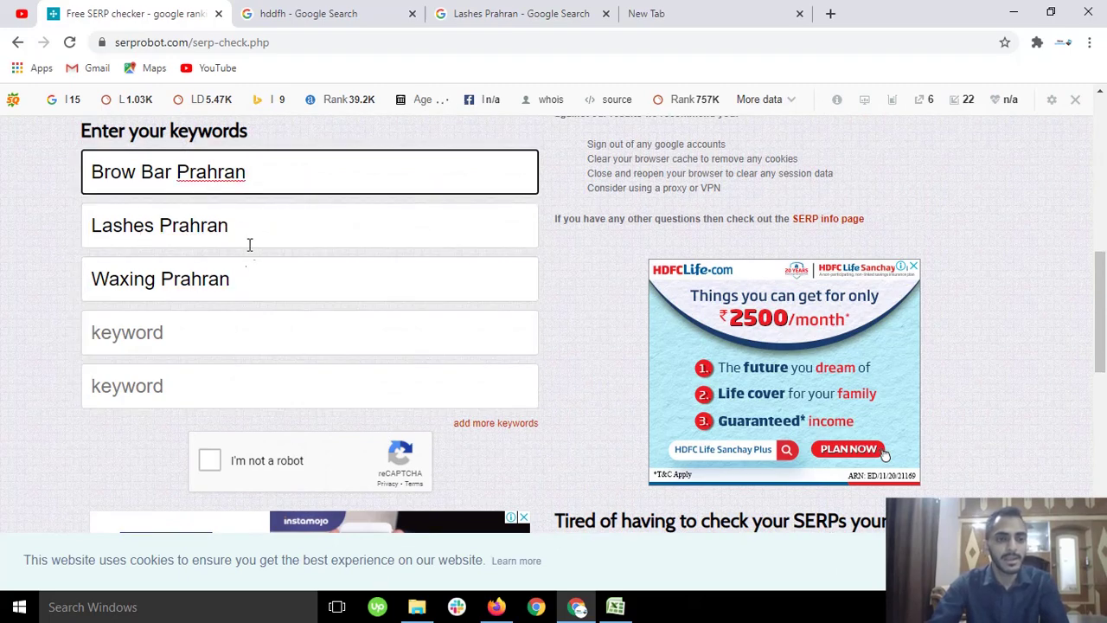
{"action": "scroll", "coordinate": [185, 202], "scroll_direction": "down", "scroll_amount": 1}
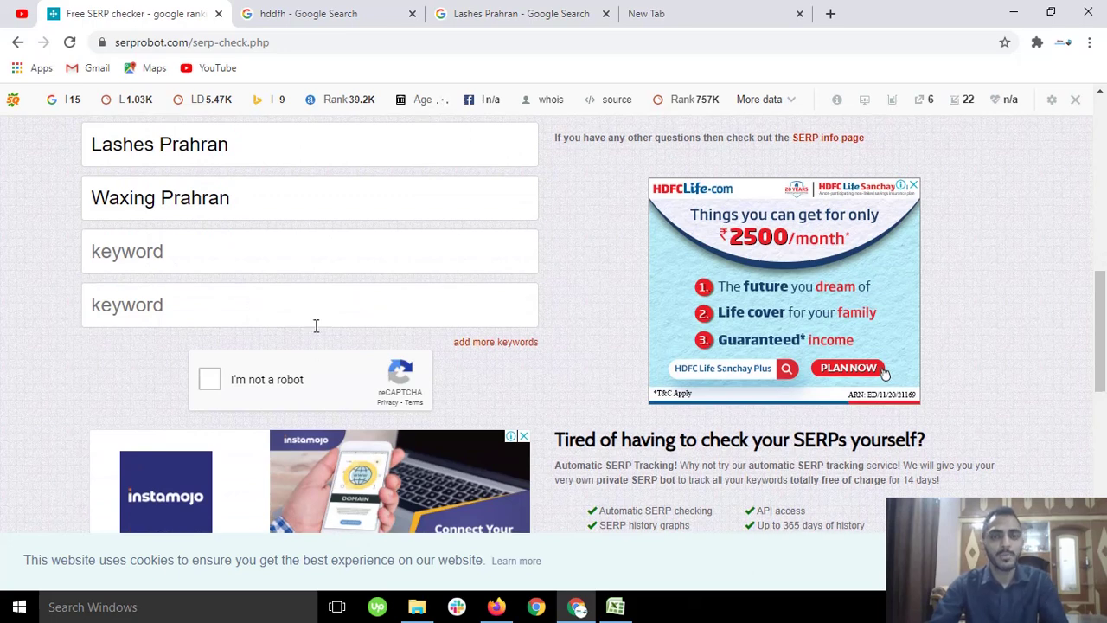
{"action": "scroll", "coordinate": [316, 326], "scroll_direction": "up", "scroll_amount": 1}
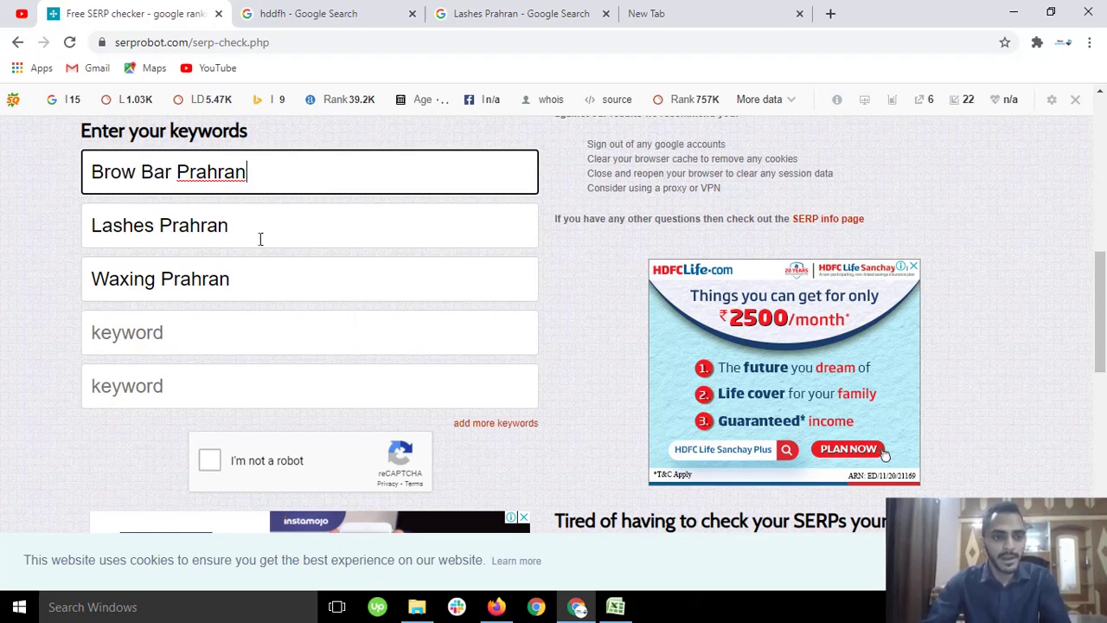
Complete the robot verification and run the SERP check of beautybrowlashbar.com for the three entered keywords
{"action": "scroll", "coordinate": [256, 251], "scroll_direction": "down", "scroll_amount": 2}
{"action": "left_click", "coordinate": [235, 301]}
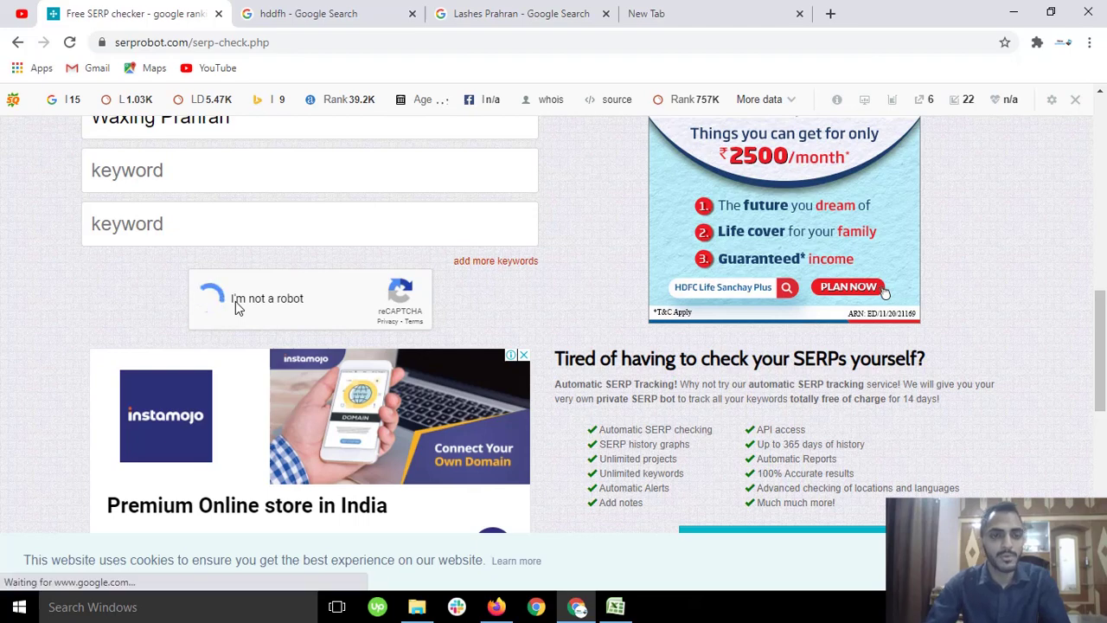
{"action": "scroll", "coordinate": [255, 346], "scroll_direction": "down", "scroll_amount": 2}
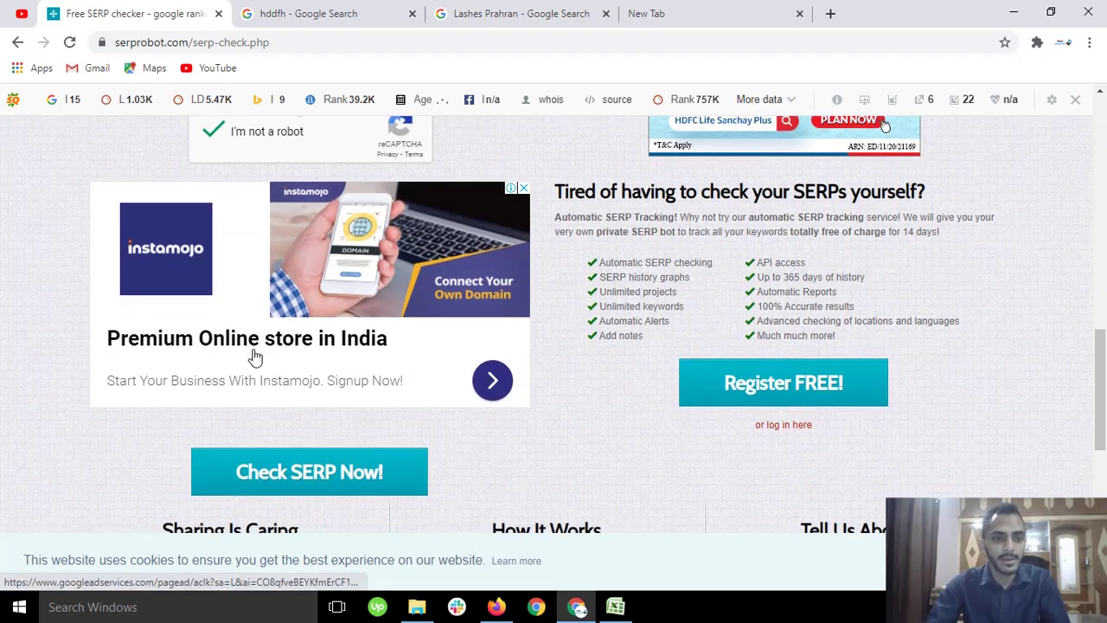
{"action": "scroll", "coordinate": [255, 357], "scroll_direction": "down", "scroll_amount": 2}
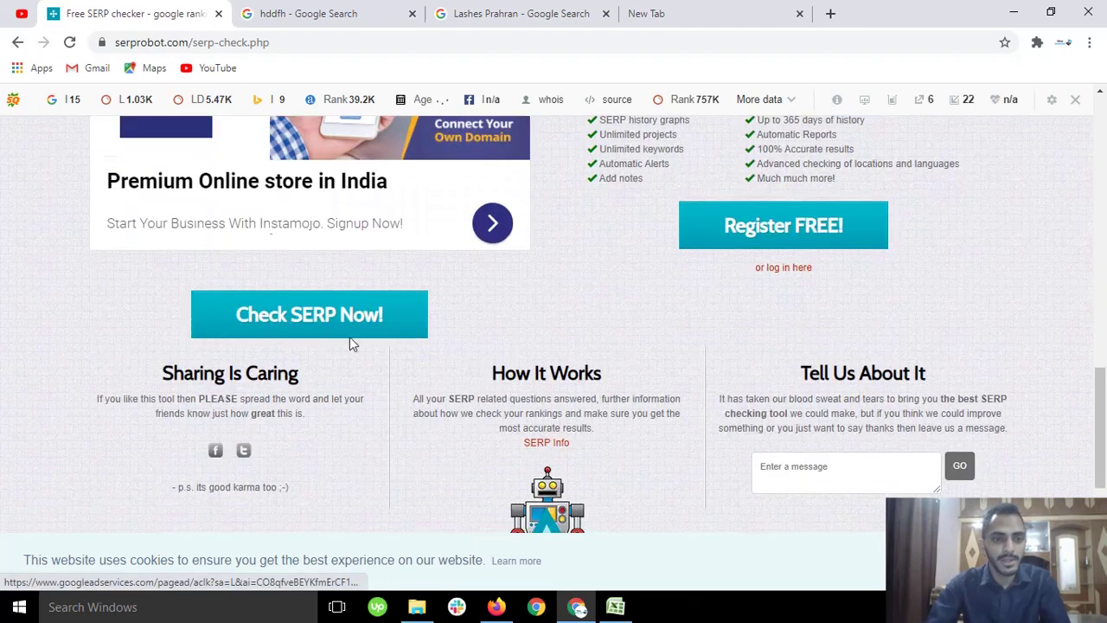
{"action": "left_click", "coordinate": [304, 317]}
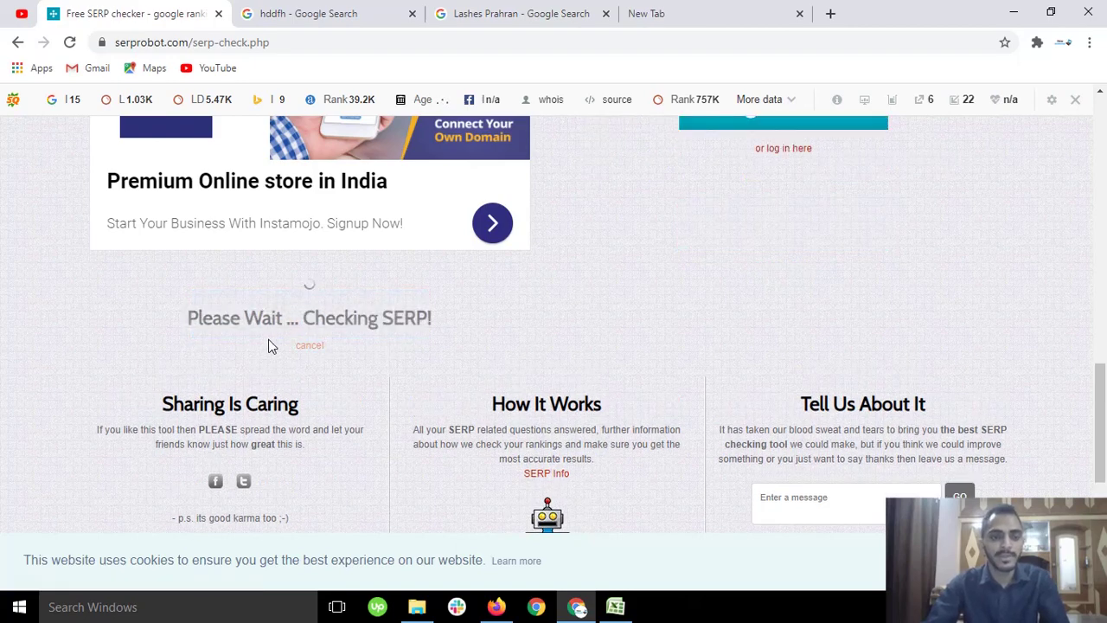
Examine the result details for each keyword's position and ranking URL, comparing them with the keywords entered in the form
{"action": "scroll", "coordinate": [268, 346], "scroll_direction": "up", "scroll_amount": 10}
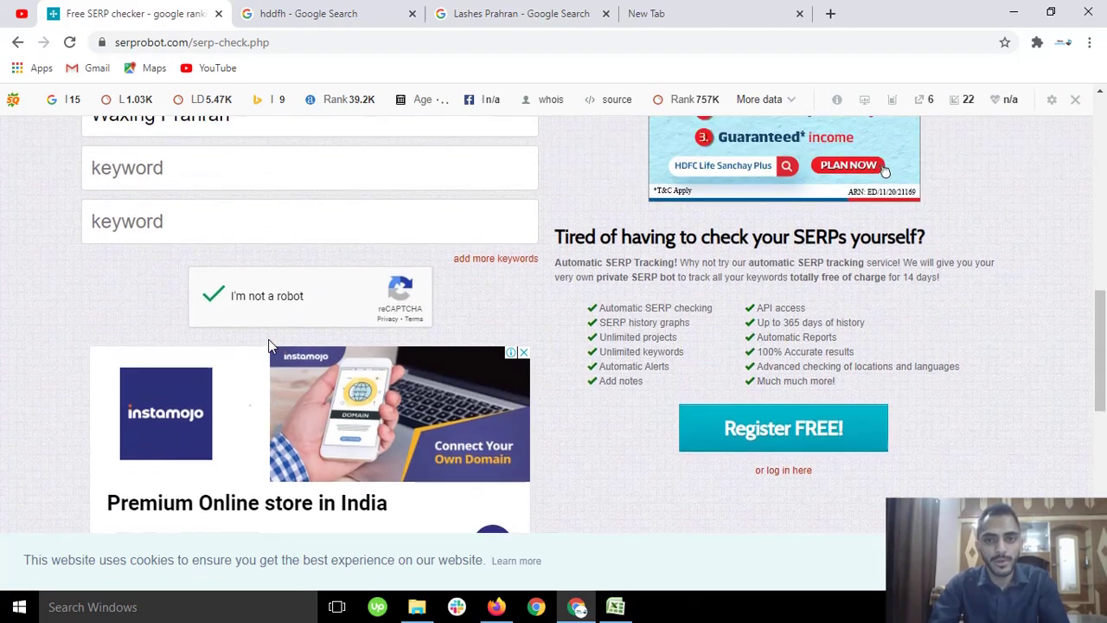
{"action": "scroll", "coordinate": [268, 346], "scroll_direction": "up", "scroll_amount": 1}
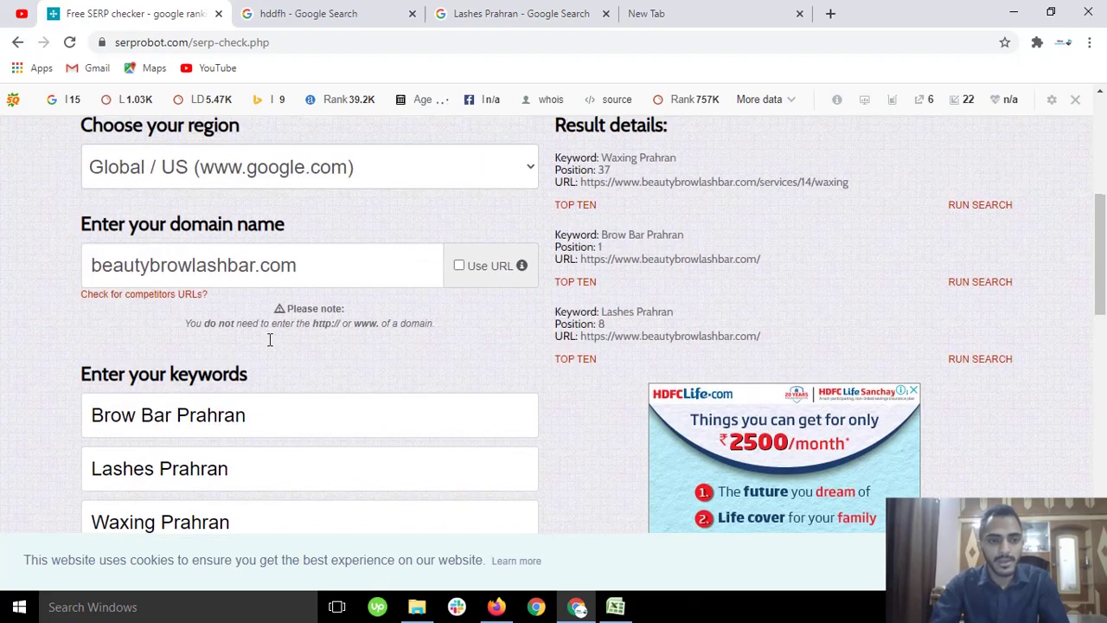
{"action": "scroll", "coordinate": [270, 340], "scroll_direction": "up", "scroll_amount": 1}
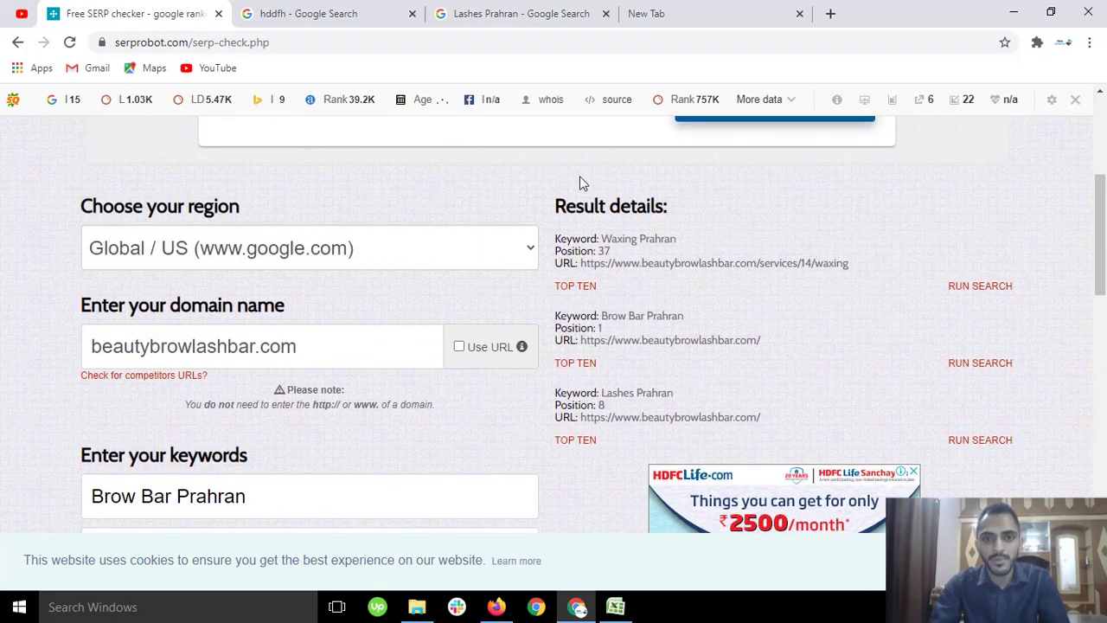
{"action": "left_click_drag", "start_coordinate": [581, 181], "coordinate": [809, 190]}
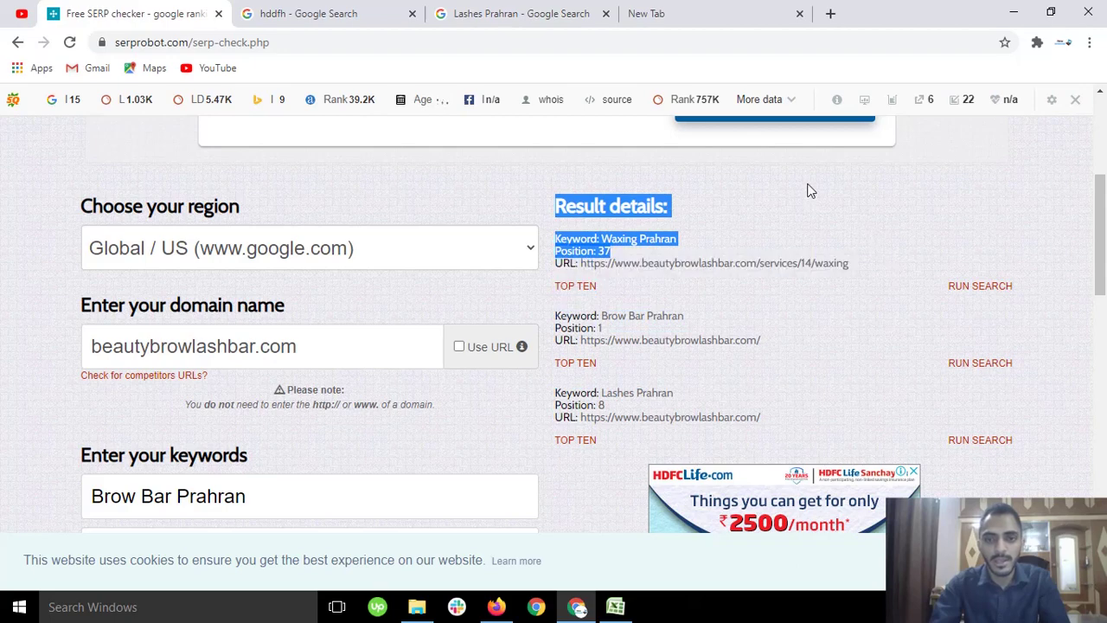
{"action": "left_click", "coordinate": [800, 193]}
{"action": "scroll", "coordinate": [484, 339], "scroll_direction": "down", "scroll_amount": 1}
{"action": "scroll", "coordinate": [250, 435], "scroll_direction": "down", "scroll_amount": 1}
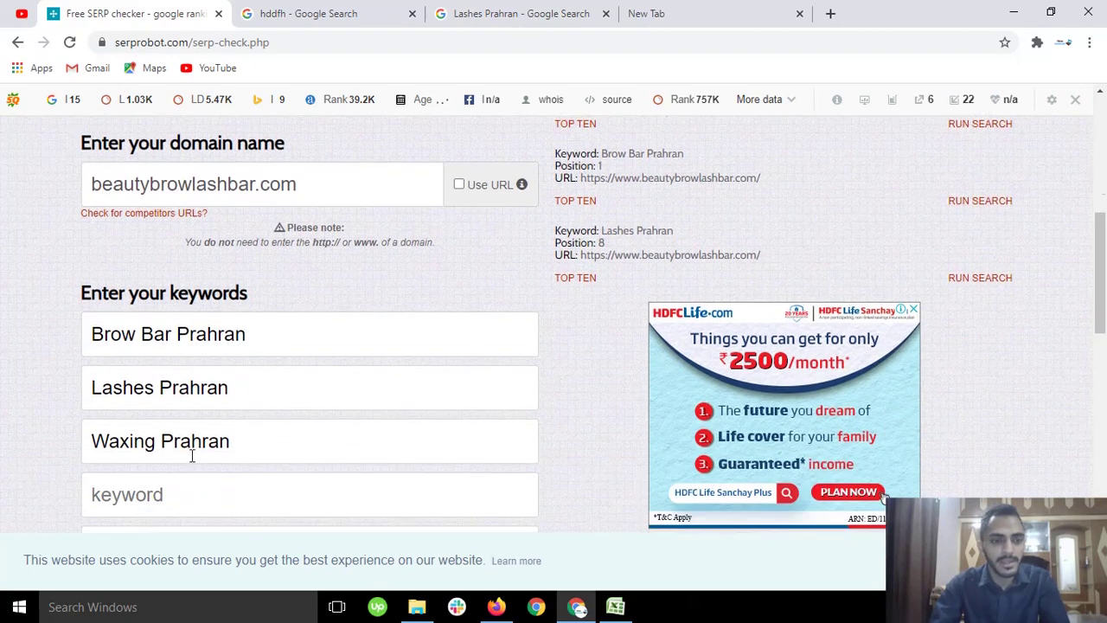
{"action": "scroll", "coordinate": [492, 376], "scroll_direction": "up", "scroll_amount": 1}
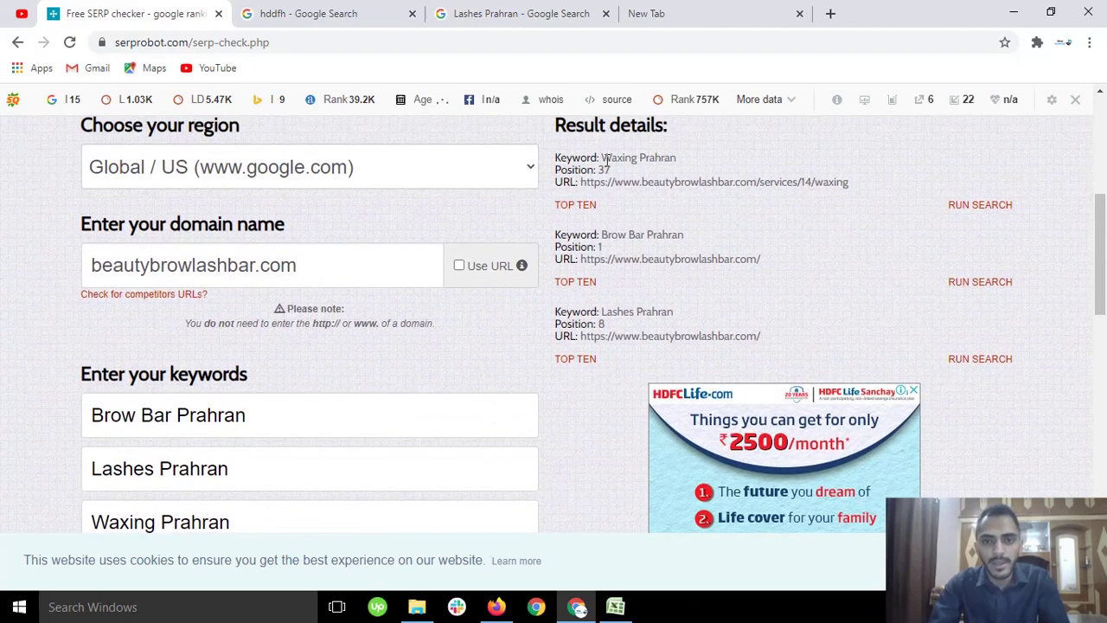
{"action": "left_click_drag", "start_coordinate": [606, 160], "coordinate": [623, 165]}
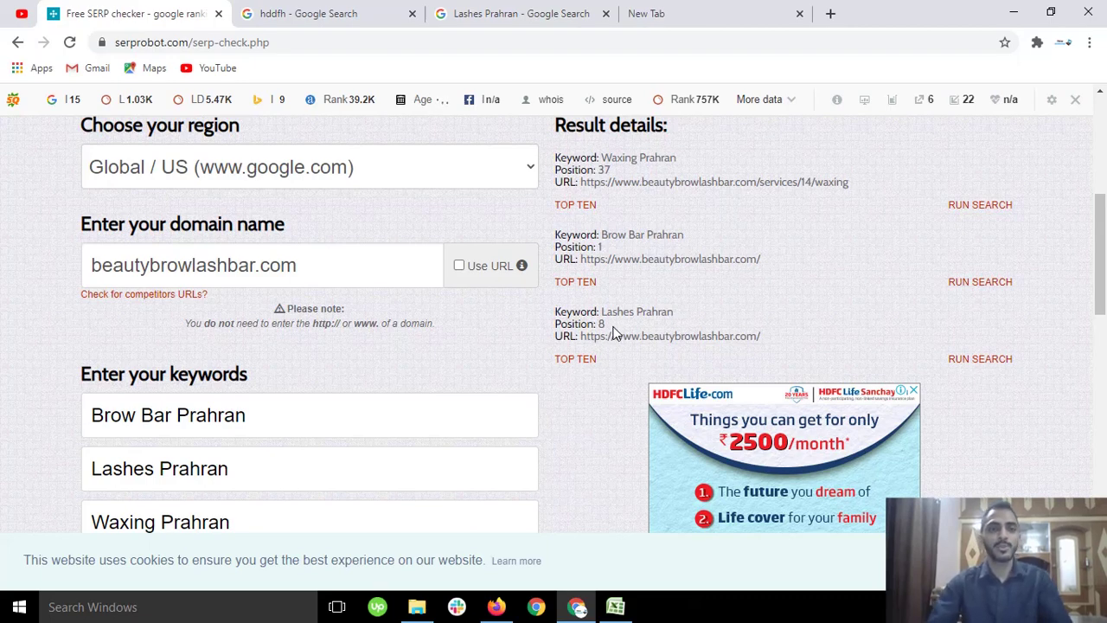
{"action": "scroll", "coordinate": [613, 333], "scroll_direction": "up", "scroll_amount": 1}
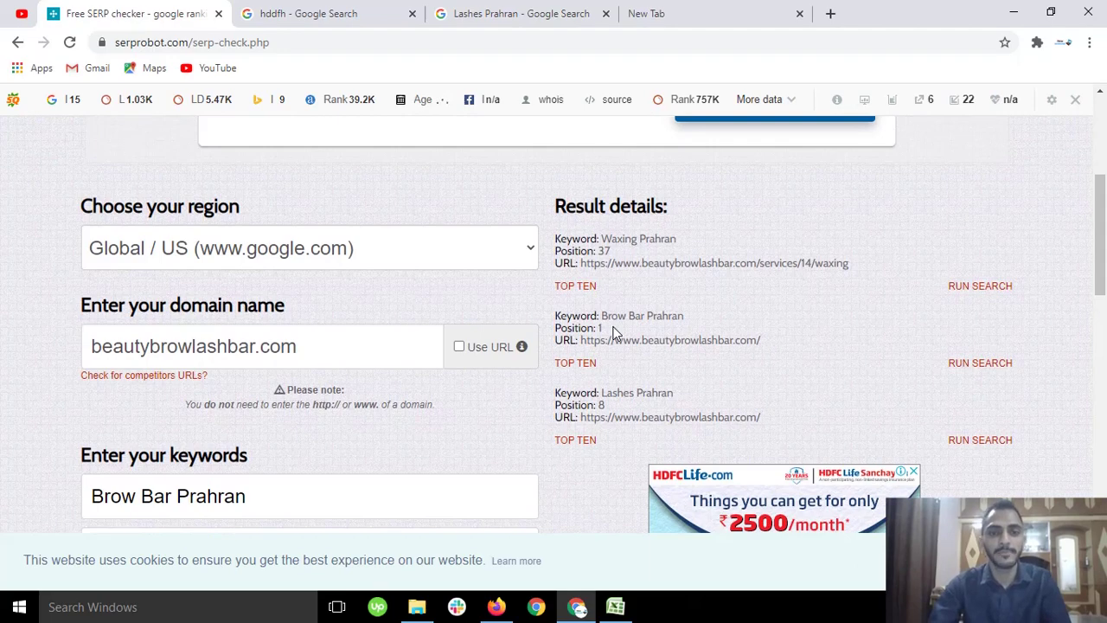
{"action": "scroll", "coordinate": [613, 333], "scroll_direction": "up", "scroll_amount": 1}
{"action": "scroll", "coordinate": [613, 333], "scroll_direction": "down", "scroll_amount": 2}
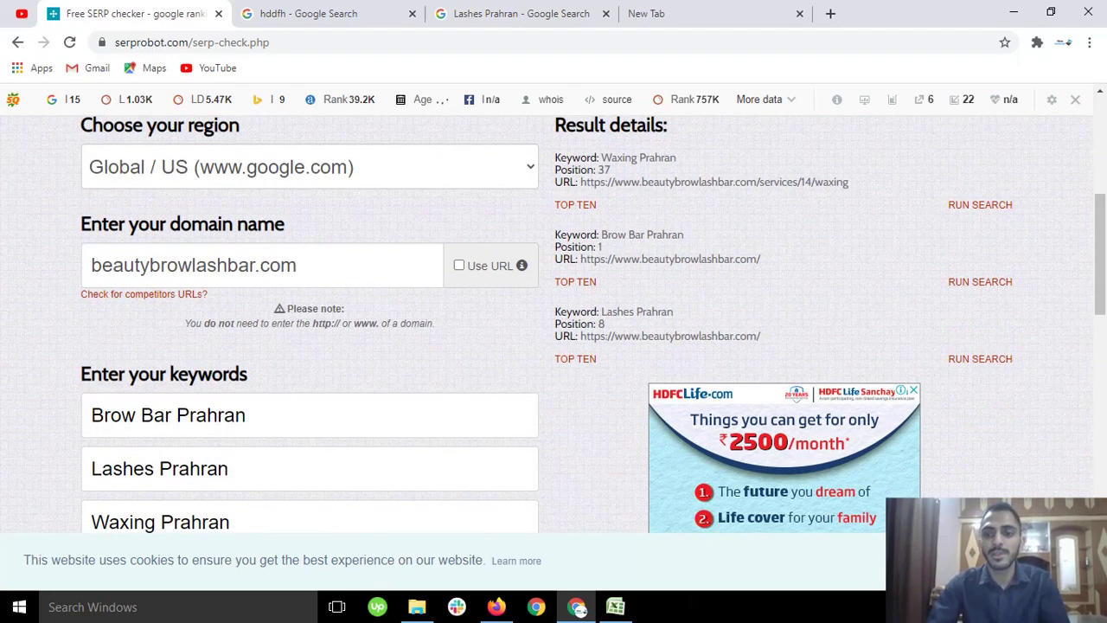
{"action": "left_click", "coordinate": [942, 607]}
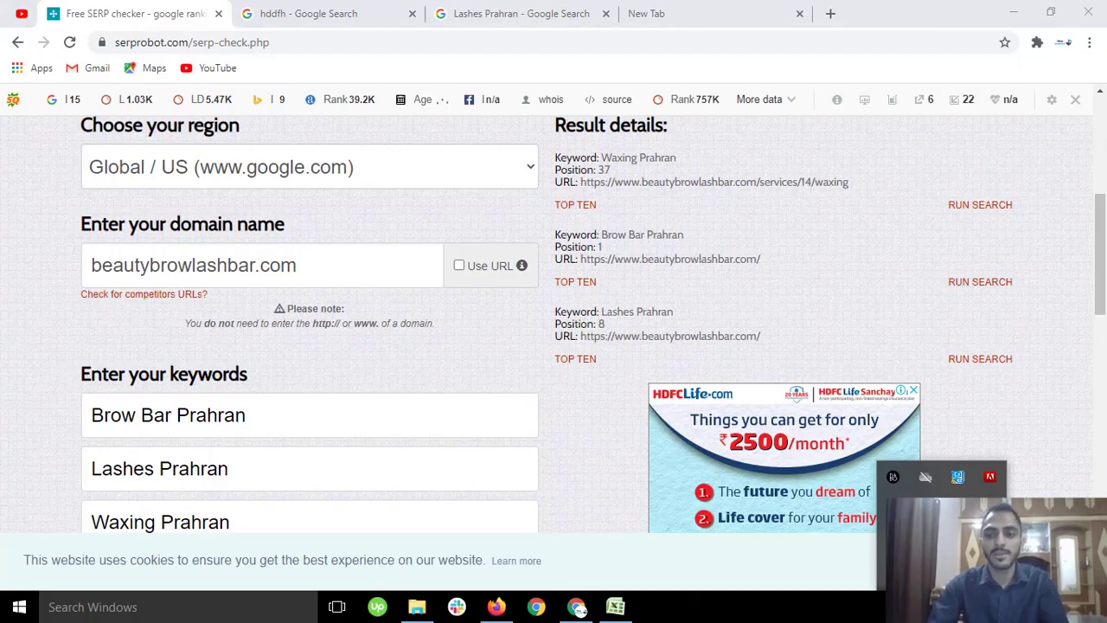